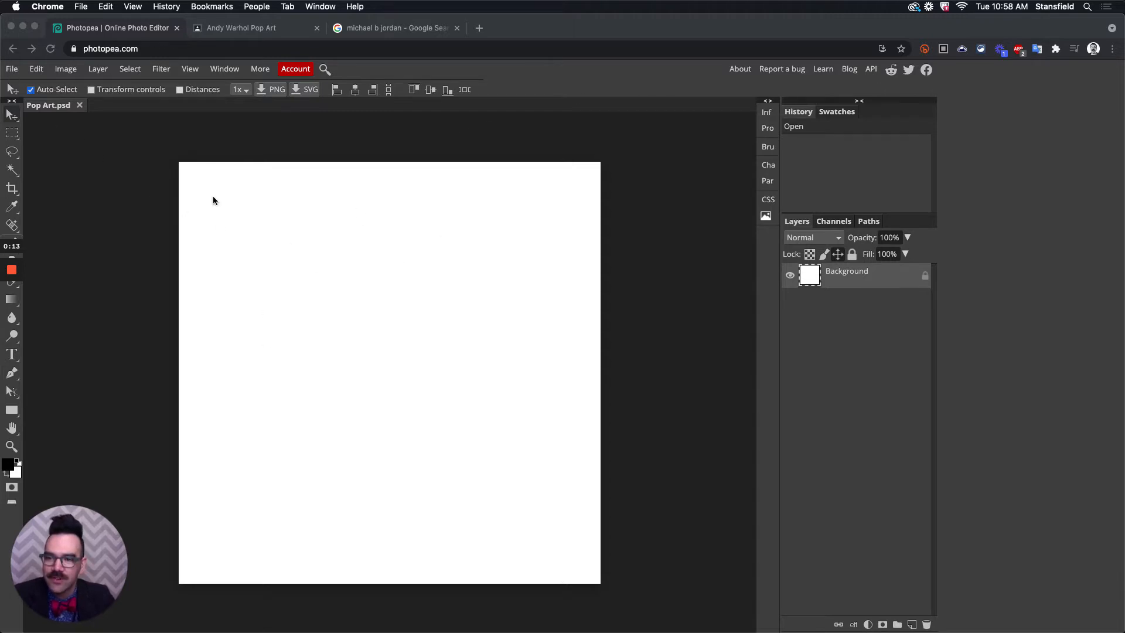
Create a white 10 x 10 inch project named Pop Art at 72 DPI, and close the duplicate document
click(13, 71)
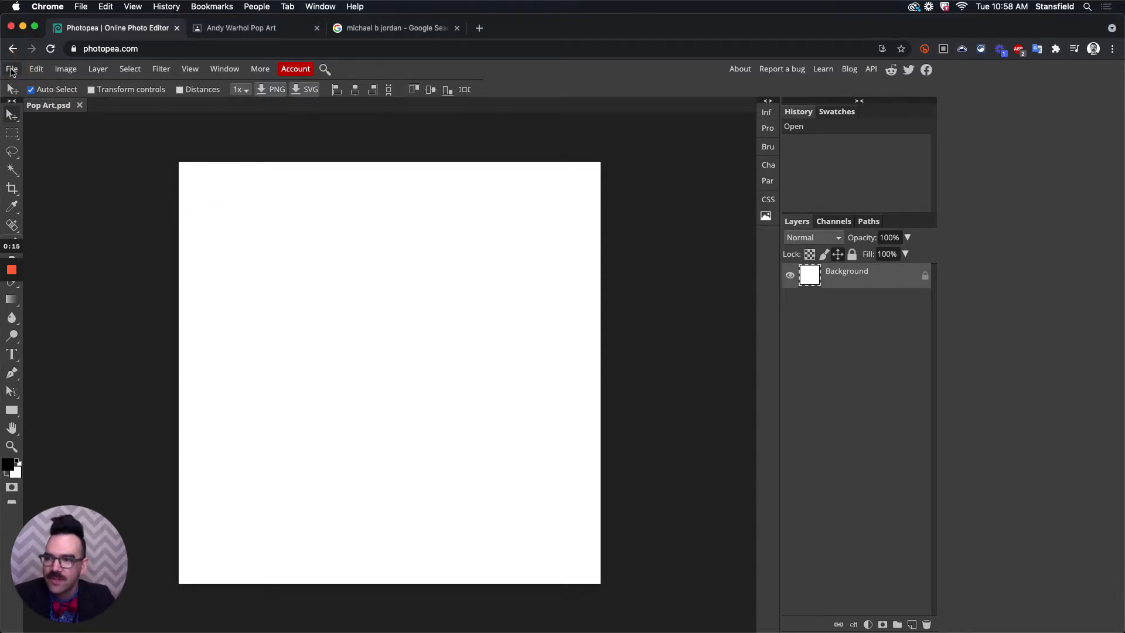
click(12, 71)
click(20, 82)
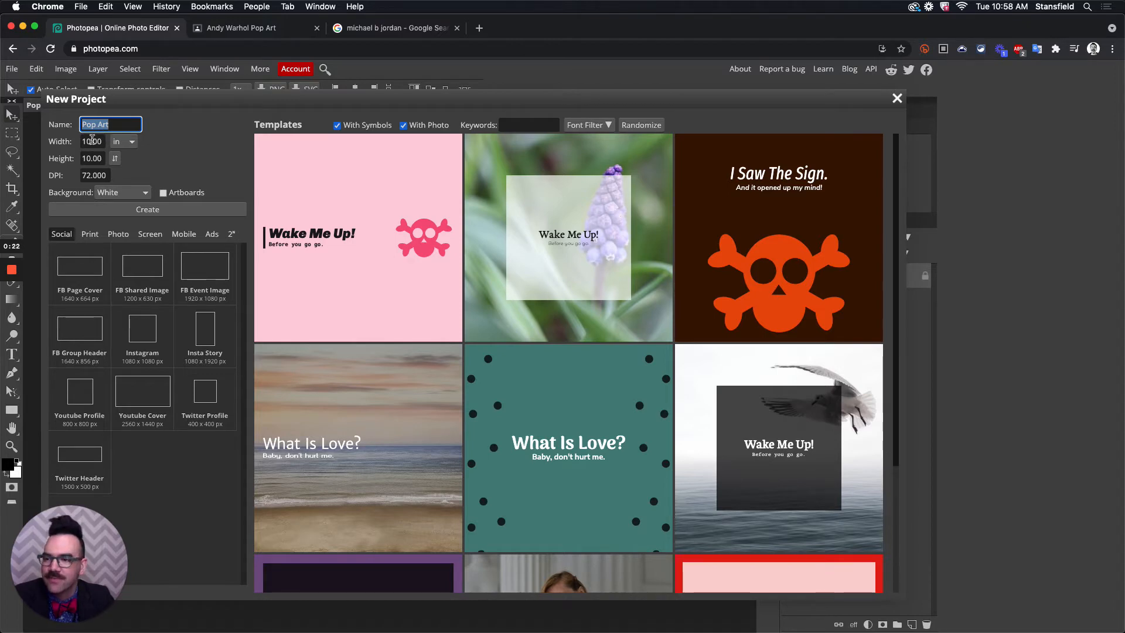
click(129, 142)
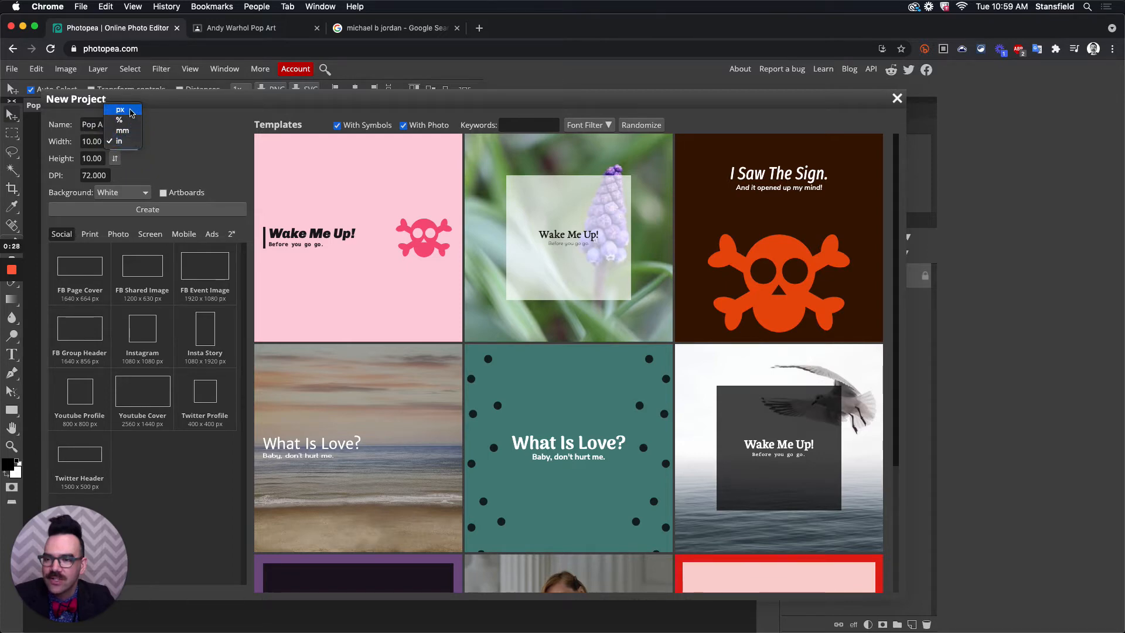
click(124, 143)
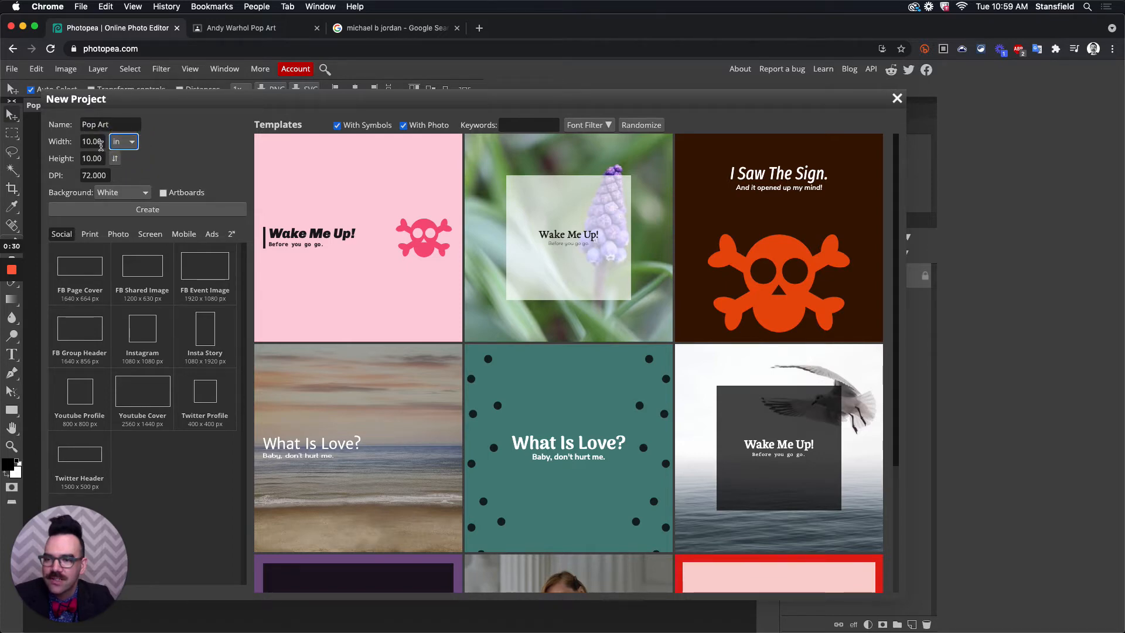
click(100, 157)
double_click(100, 157)
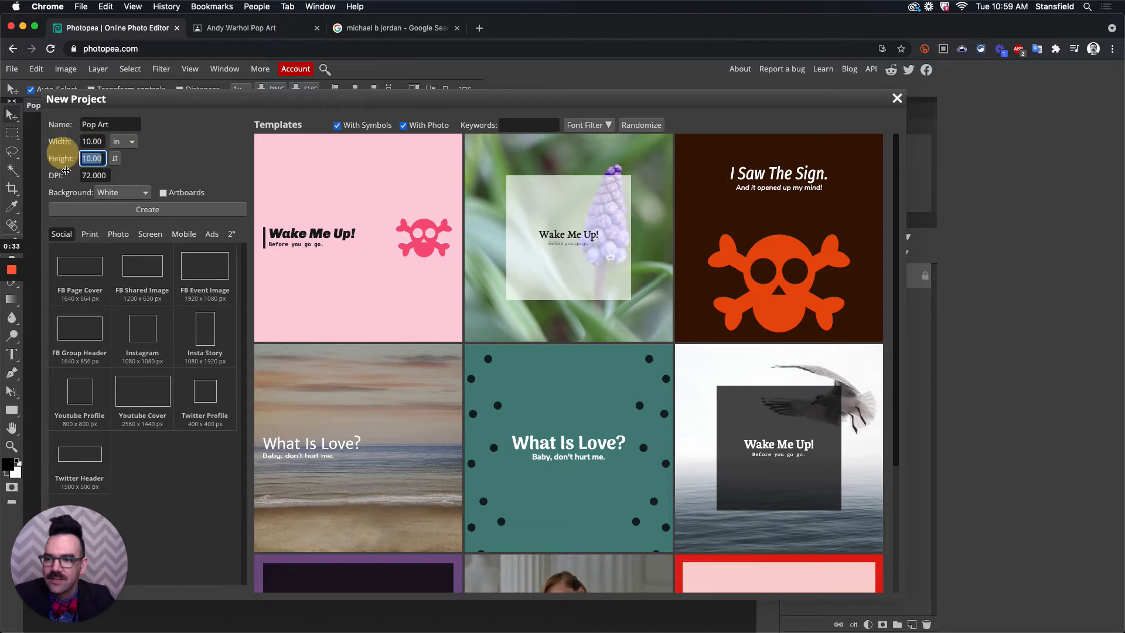
double_click(106, 174)
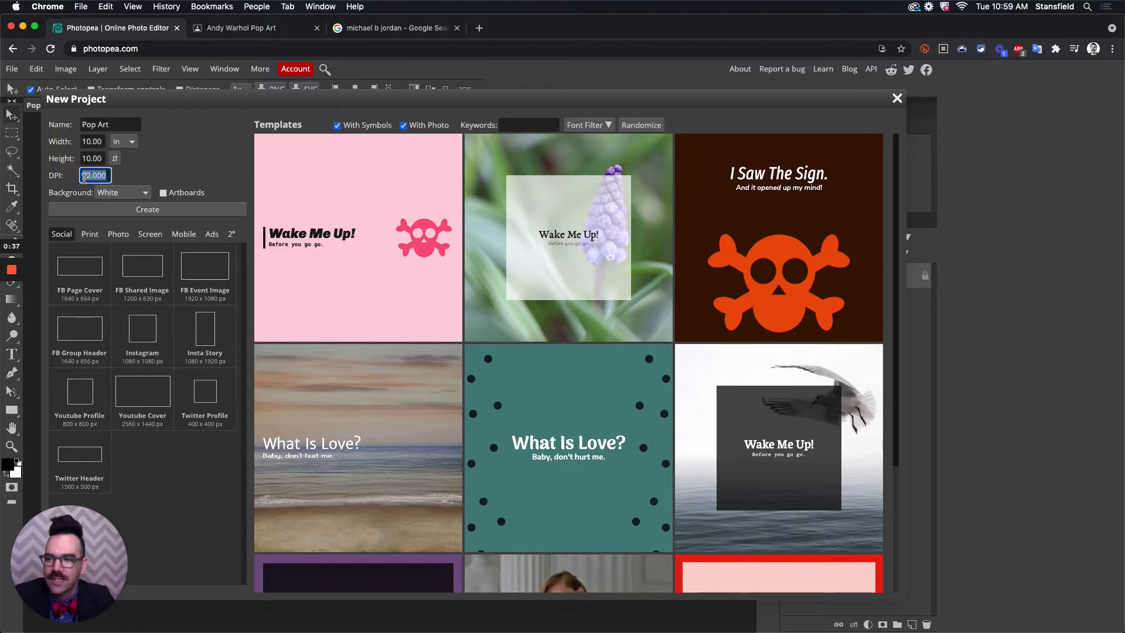
click(148, 210)
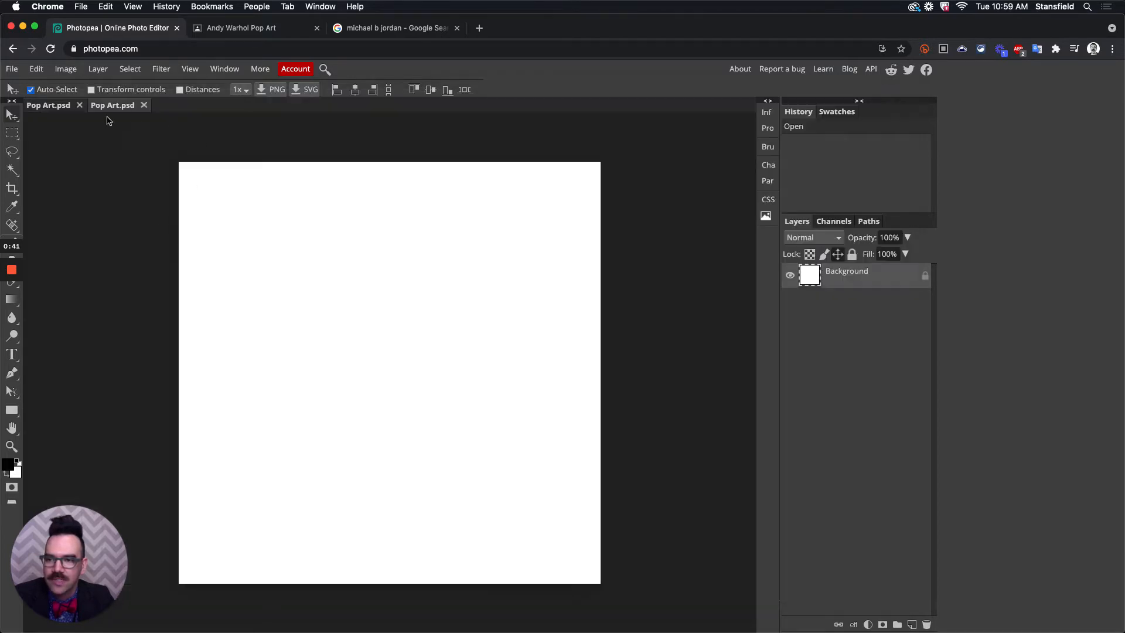
click(144, 104)
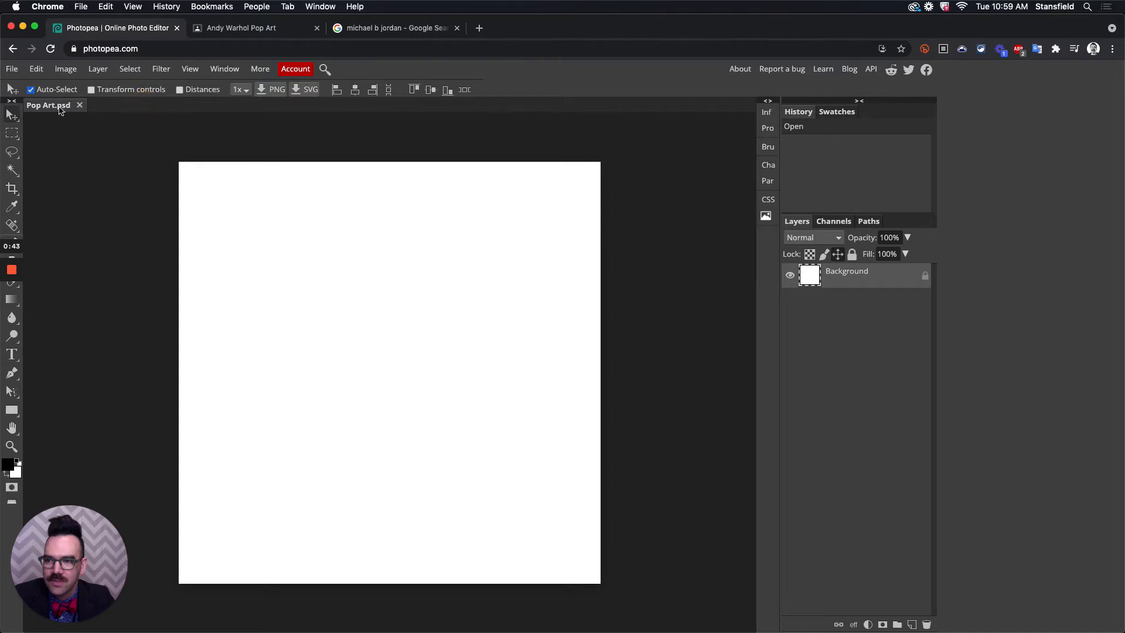
Check the Pop Art document's image size in inches and close the dialog without changing it
click(70, 71)
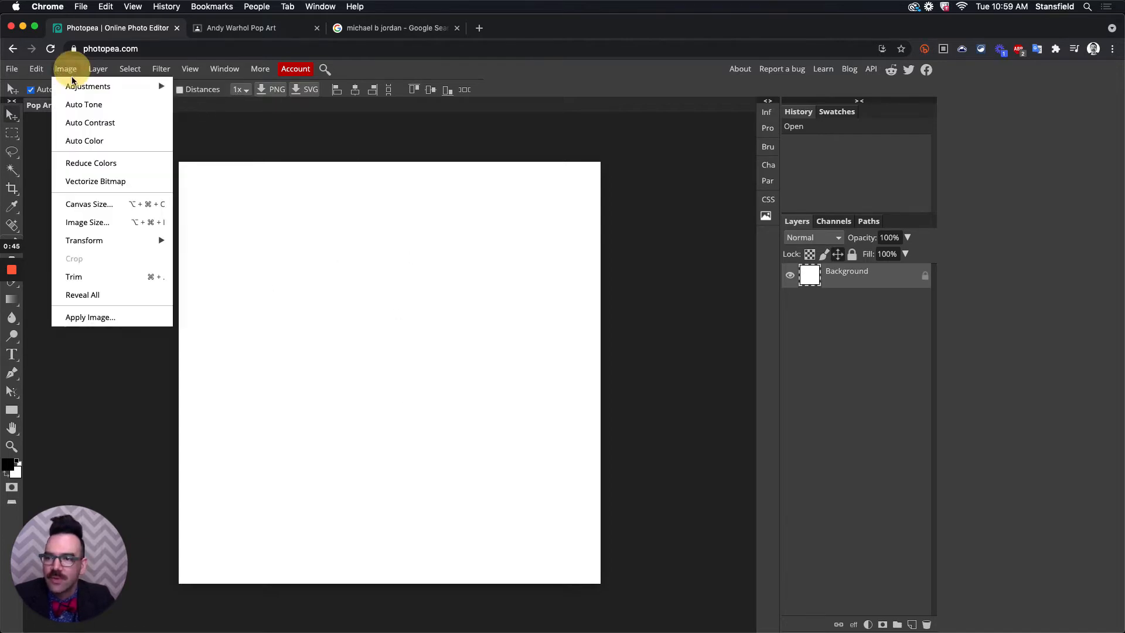
click(125, 222)
click(143, 183)
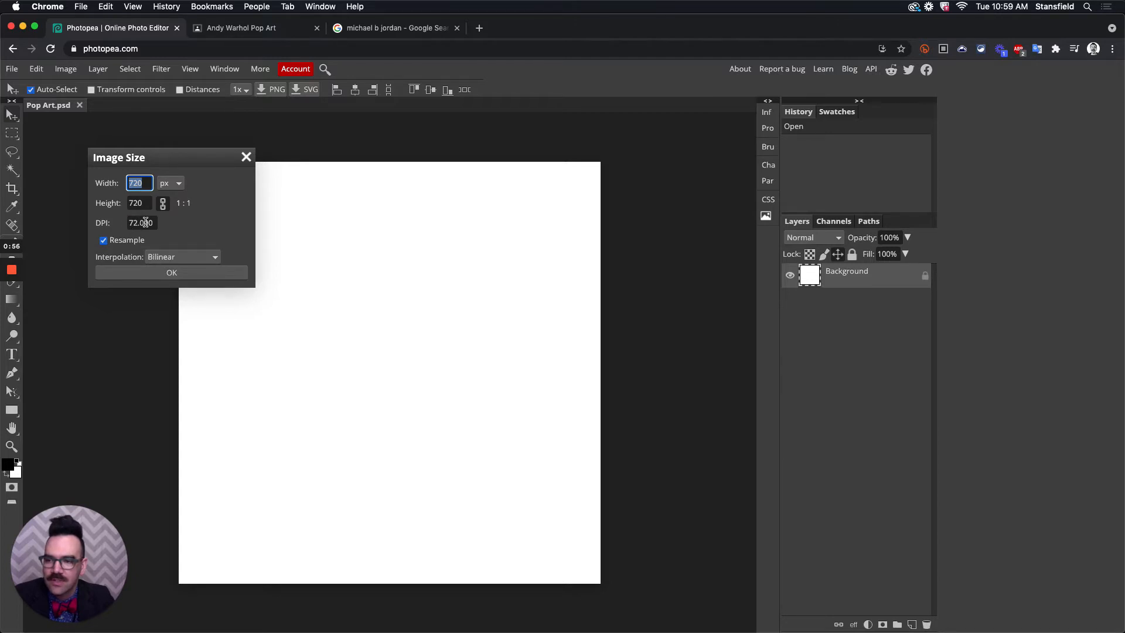
click(170, 183)
click(176, 208)
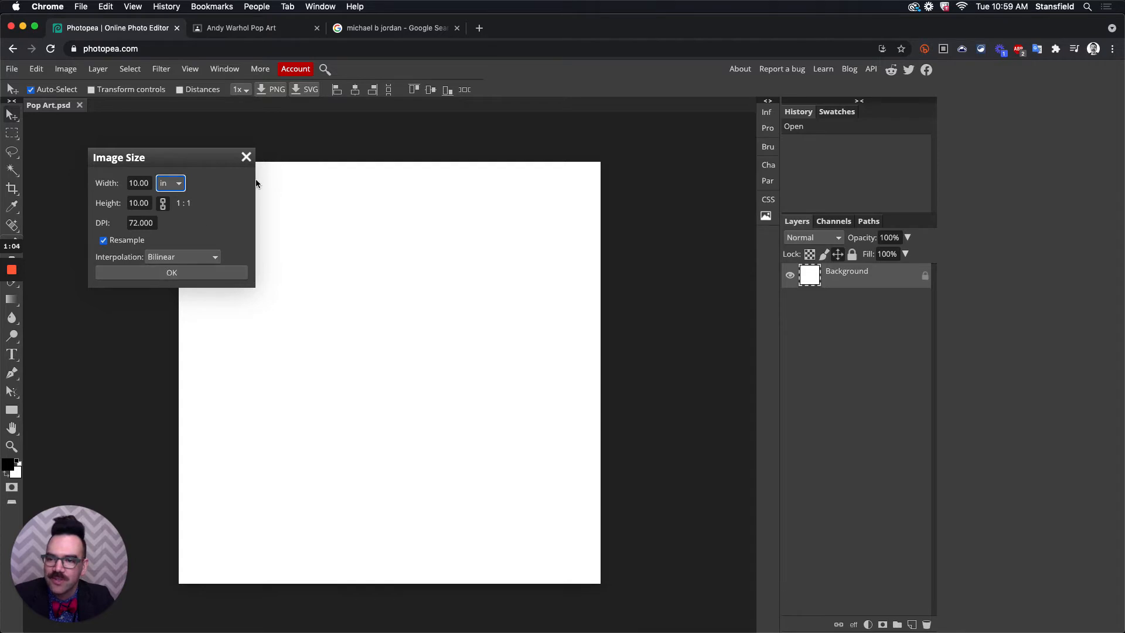
click(246, 157)
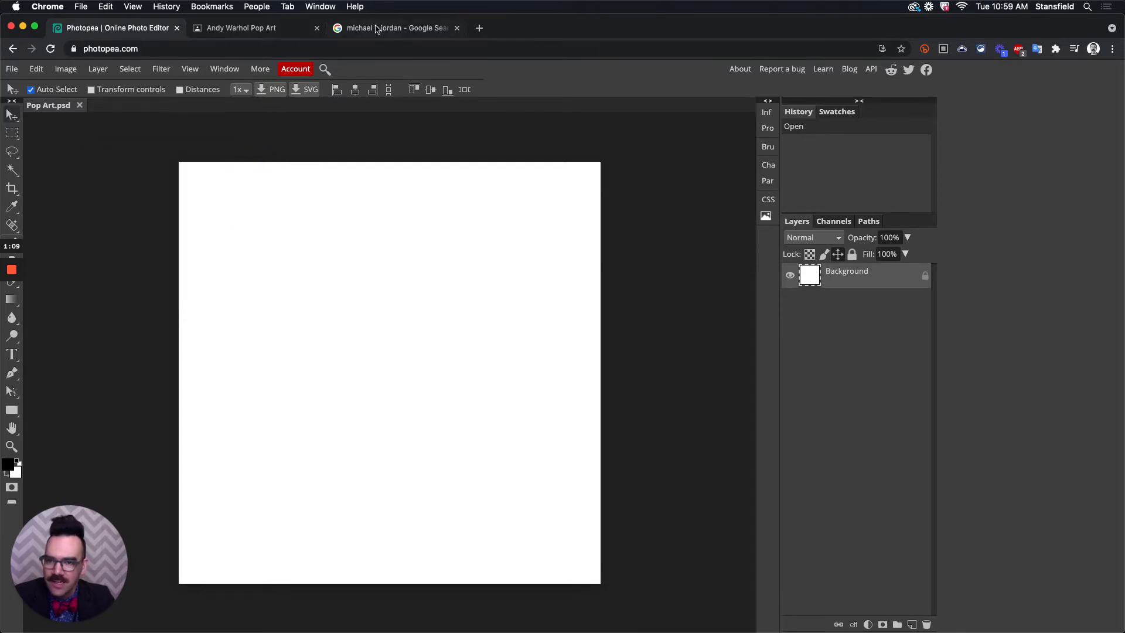
Switch to the Google Images results for michael b jordan and limit them to large images
click(409, 30)
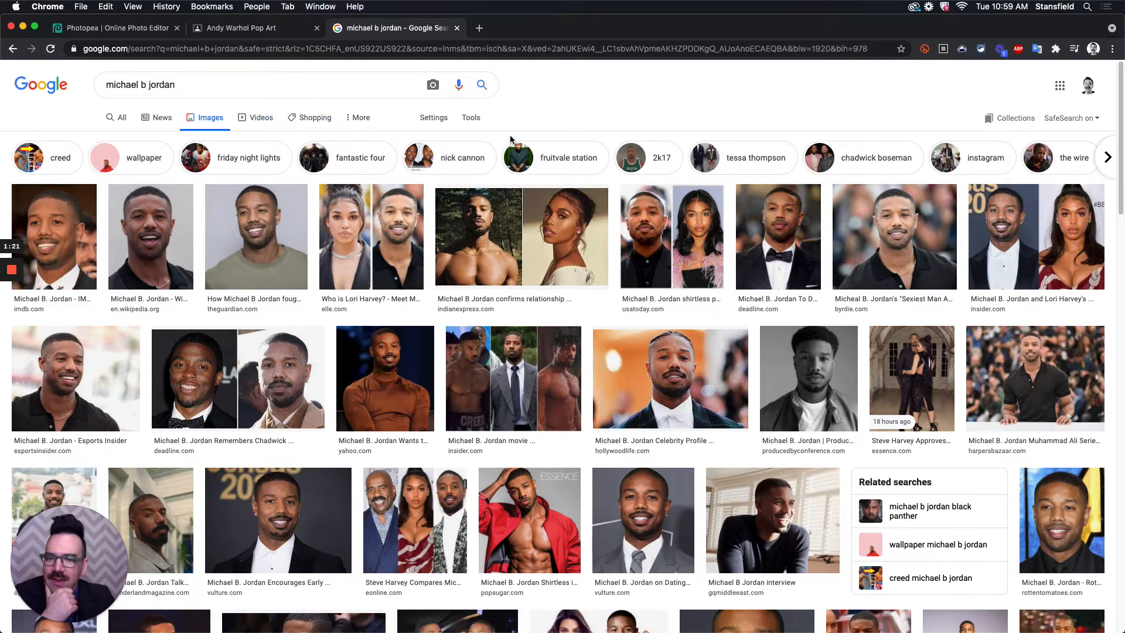
click(473, 119)
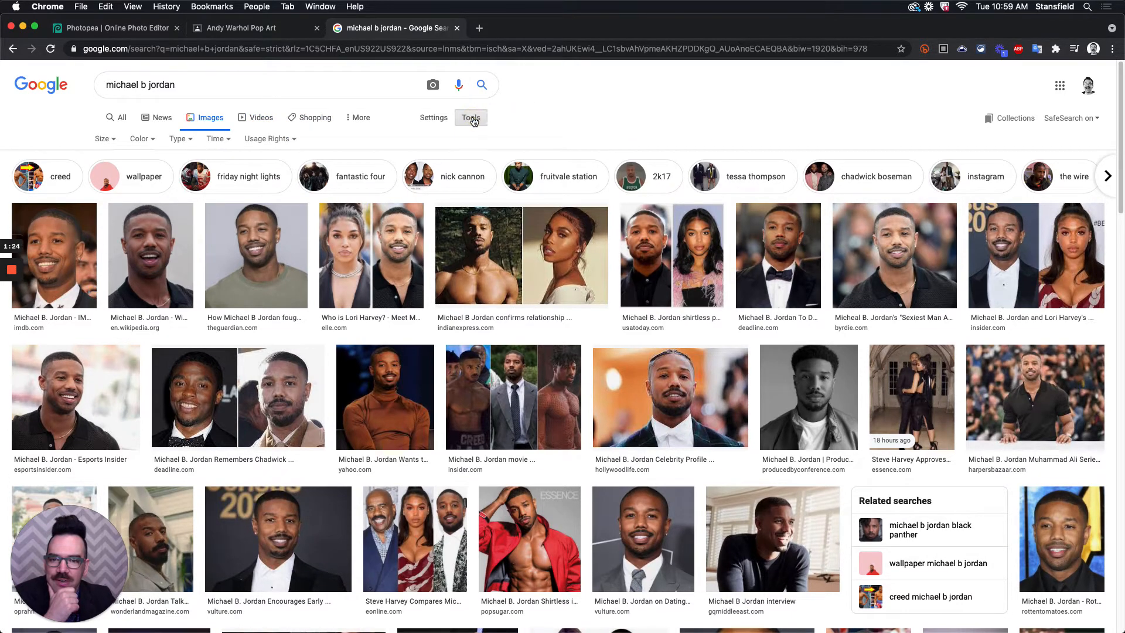
click(108, 141)
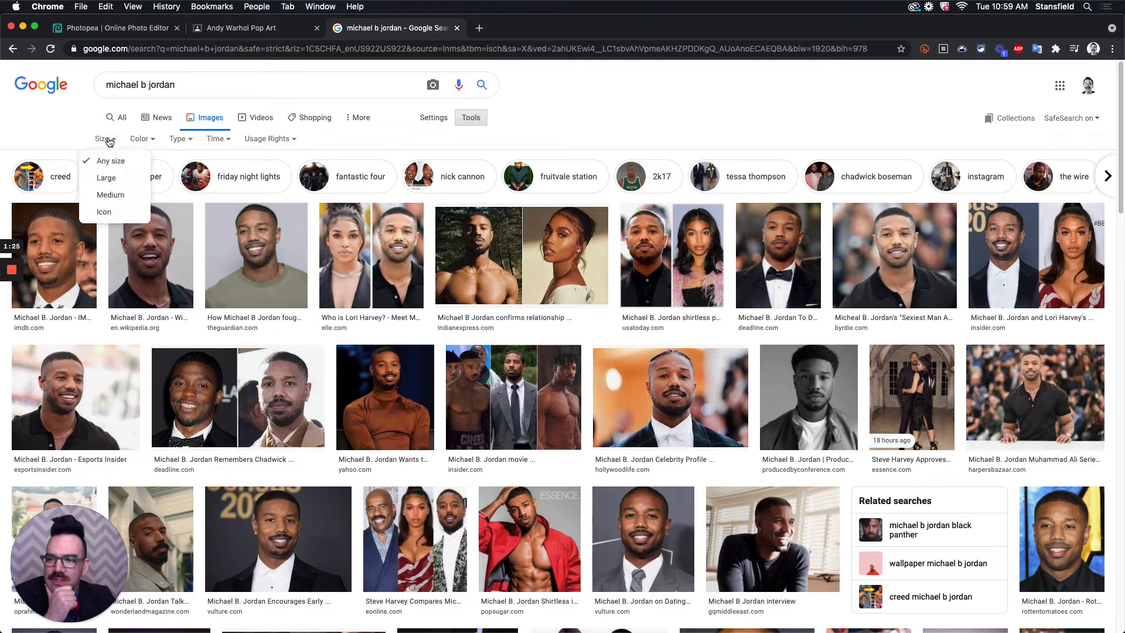
click(106, 178)
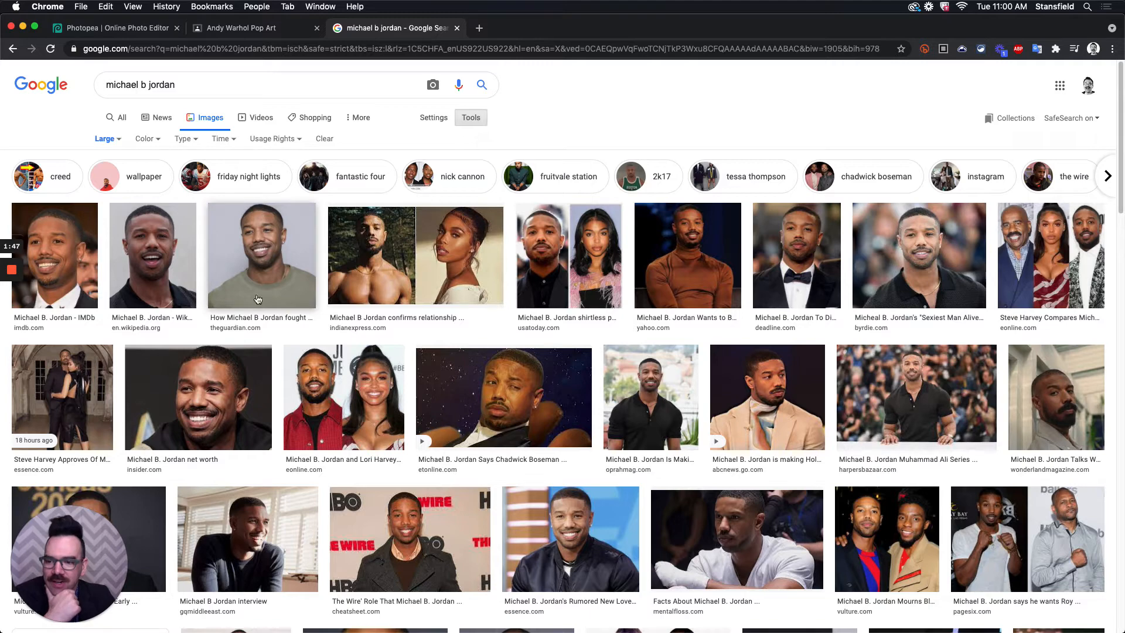
Compare the theguardian.com and etonline.com photos in the preview, ending on the smiling green-shirt portrait from theguardian.com
click(256, 255)
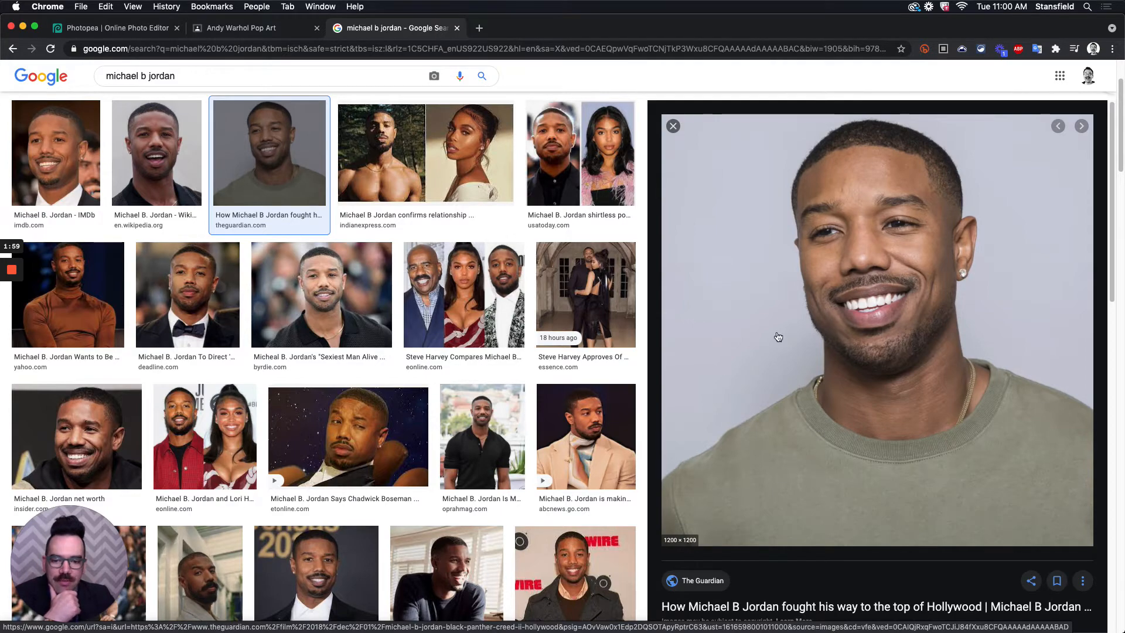
click(407, 436)
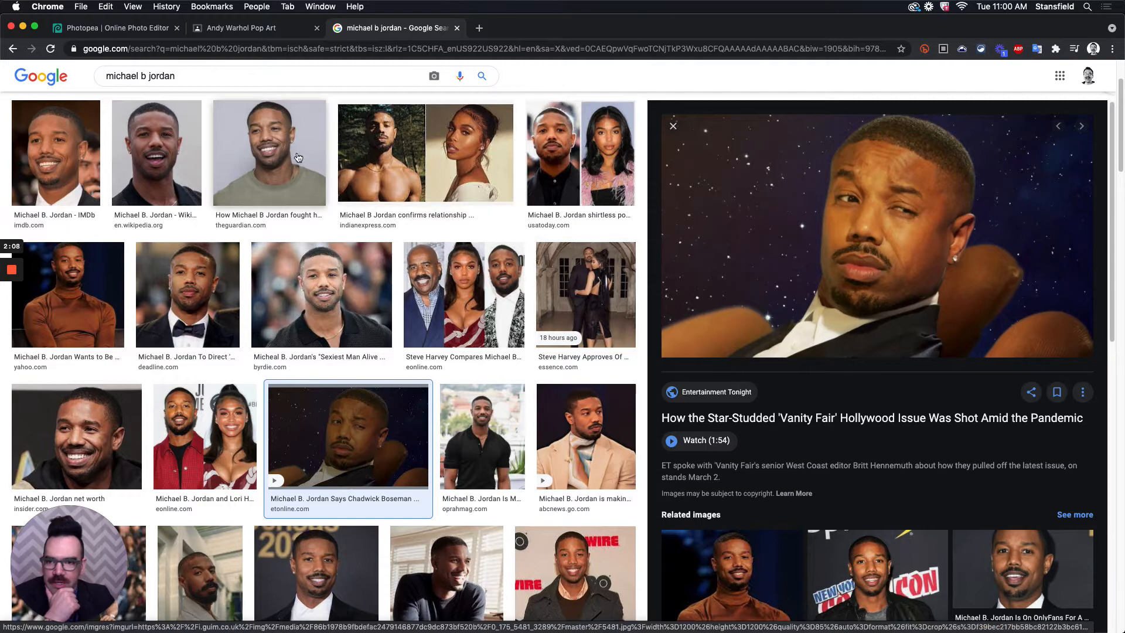
click(280, 159)
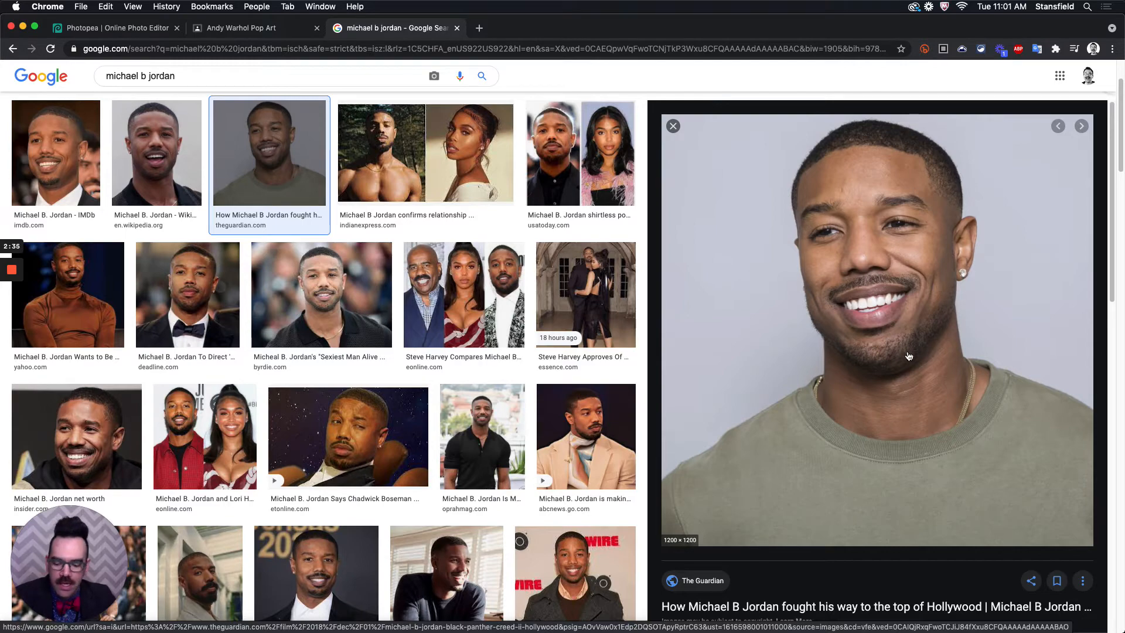
Save the previewed theguardian.com portrait to the Desktop as mbjordan.jpg
right_click(874, 307)
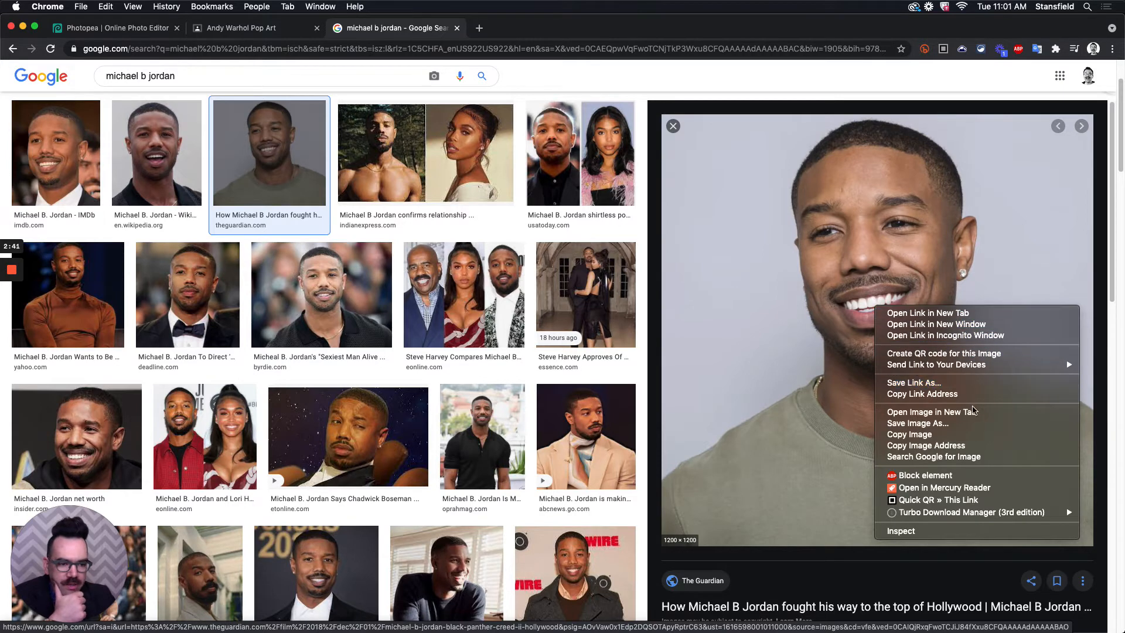
click(953, 428)
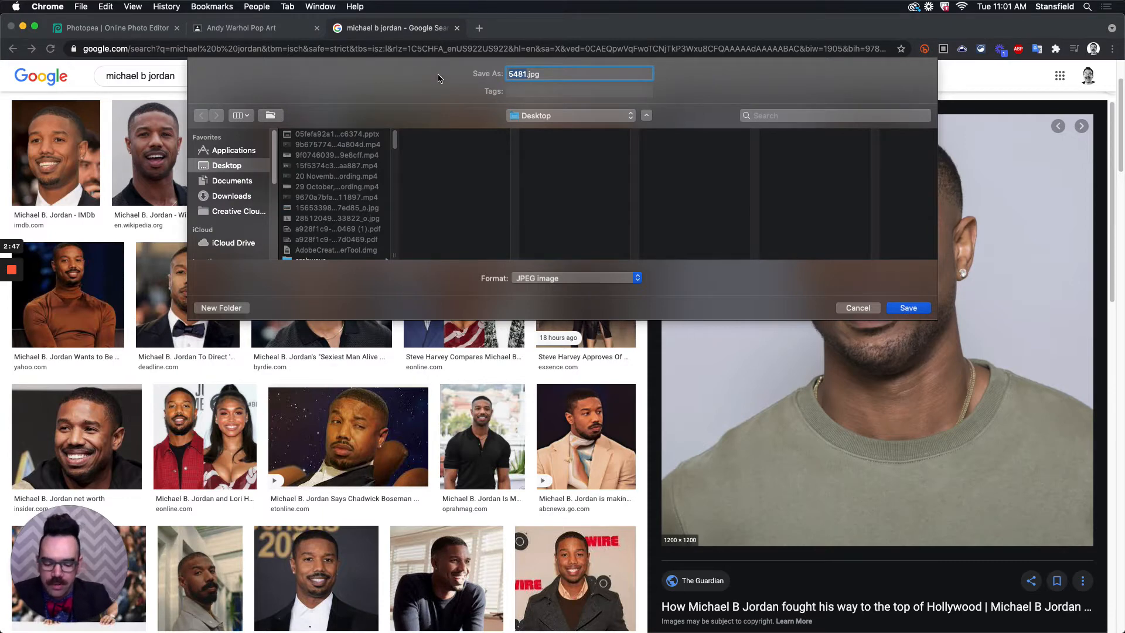
text(michael b j)
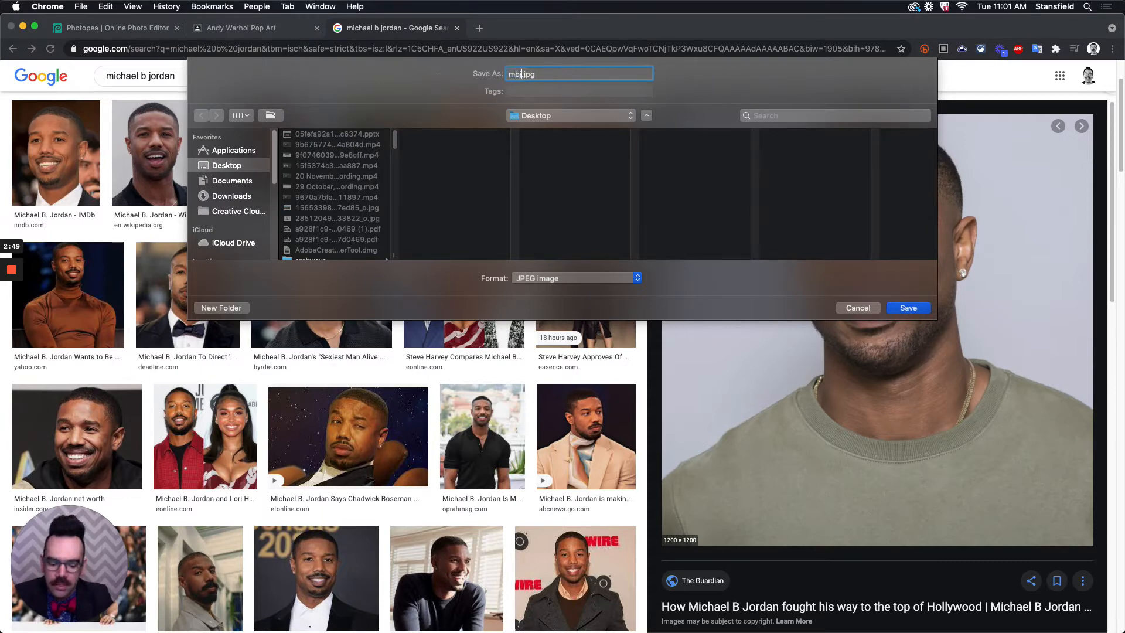
text(ordan)
key(Return)
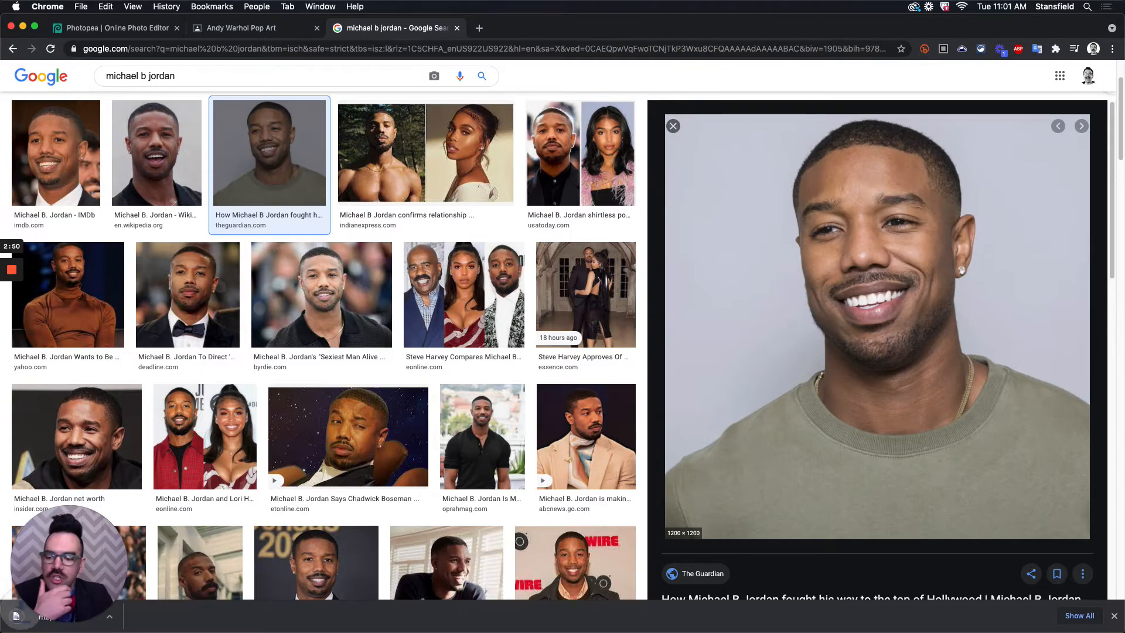
Place mbjordan.jpg from the Desktop into the Pop Art document in Photopea, and undo the placement
click(237, 30)
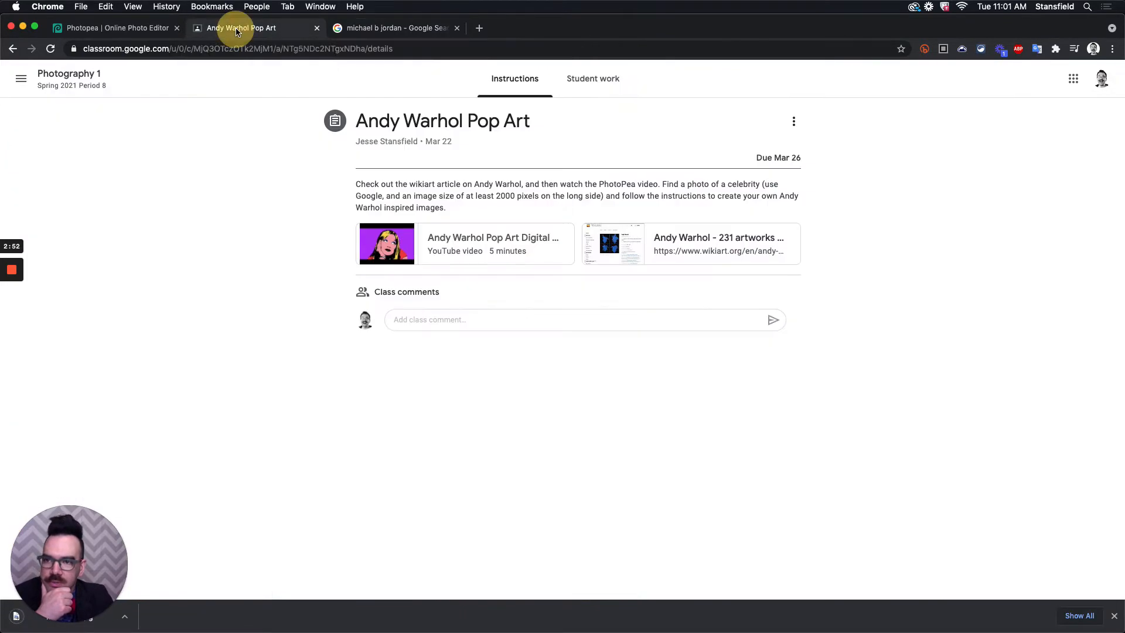
click(153, 30)
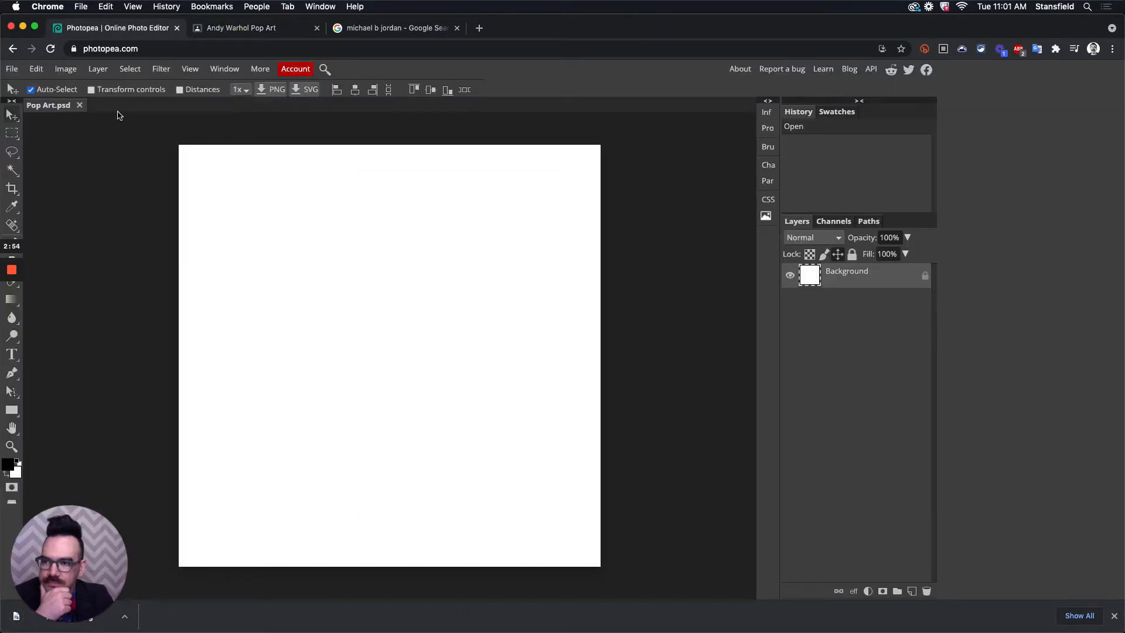
click(12, 69)
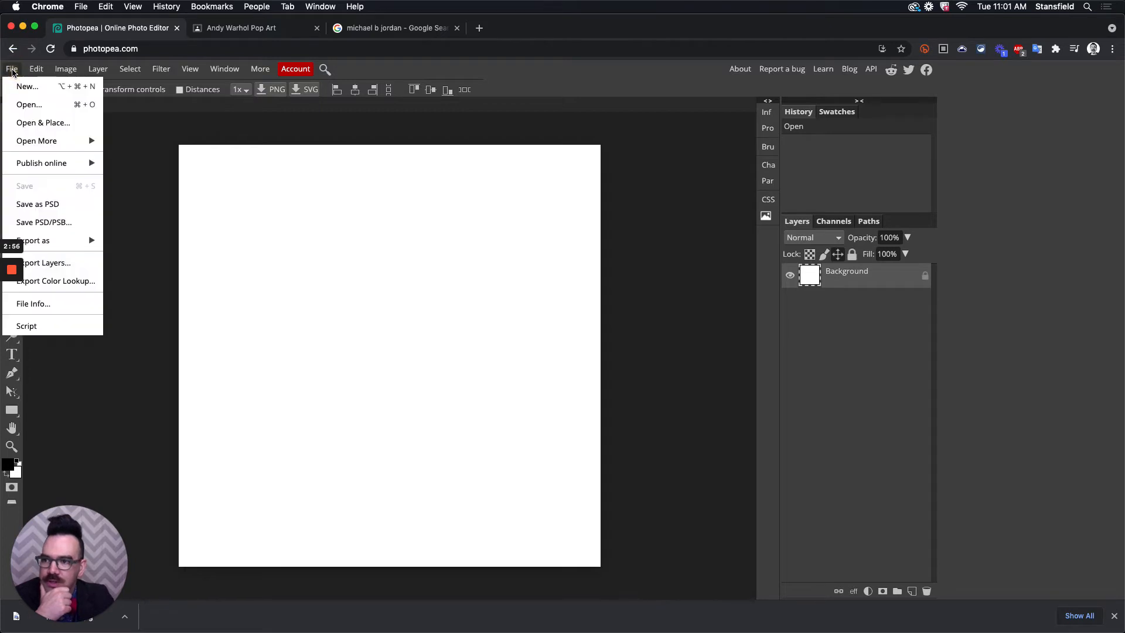
click(78, 124)
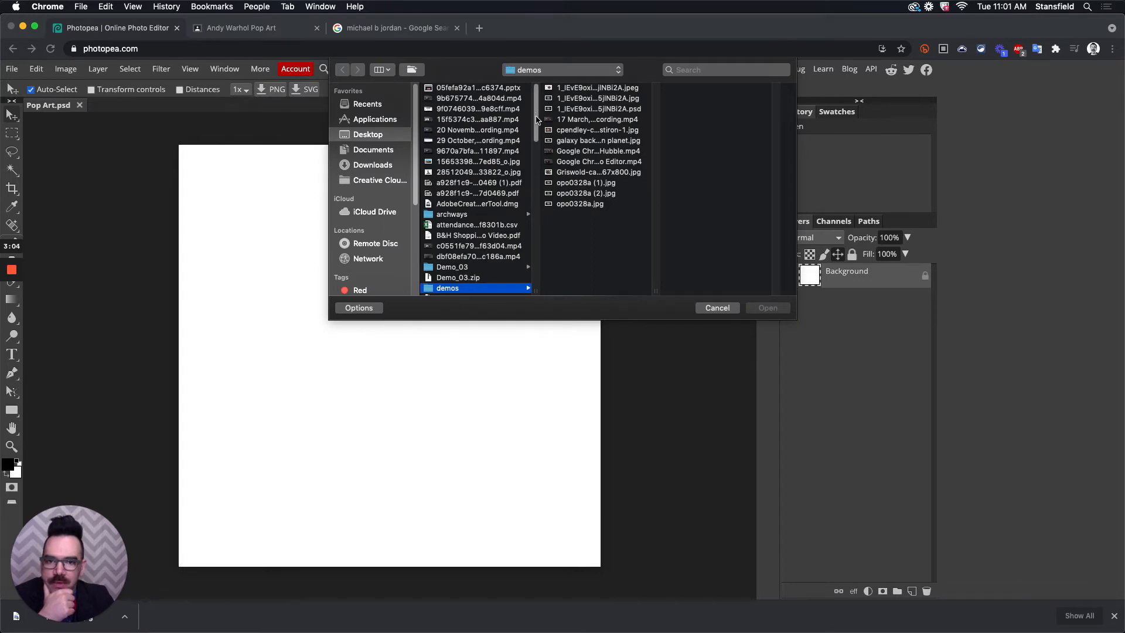
drag(536, 119, 535, 182)
click(469, 200)
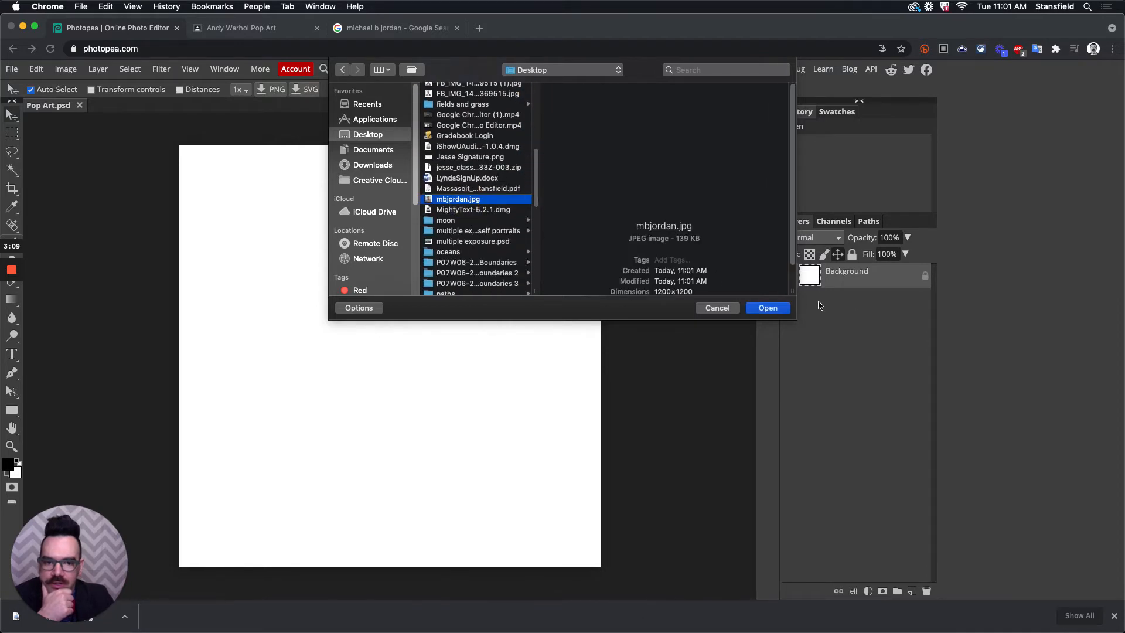
click(769, 308)
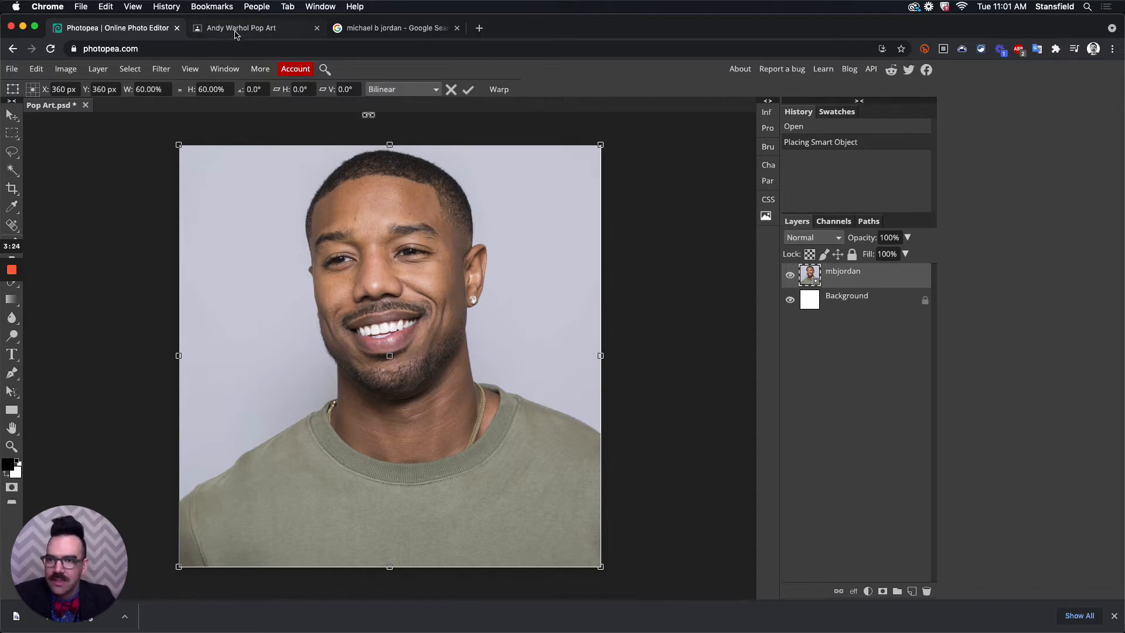
key(Return)
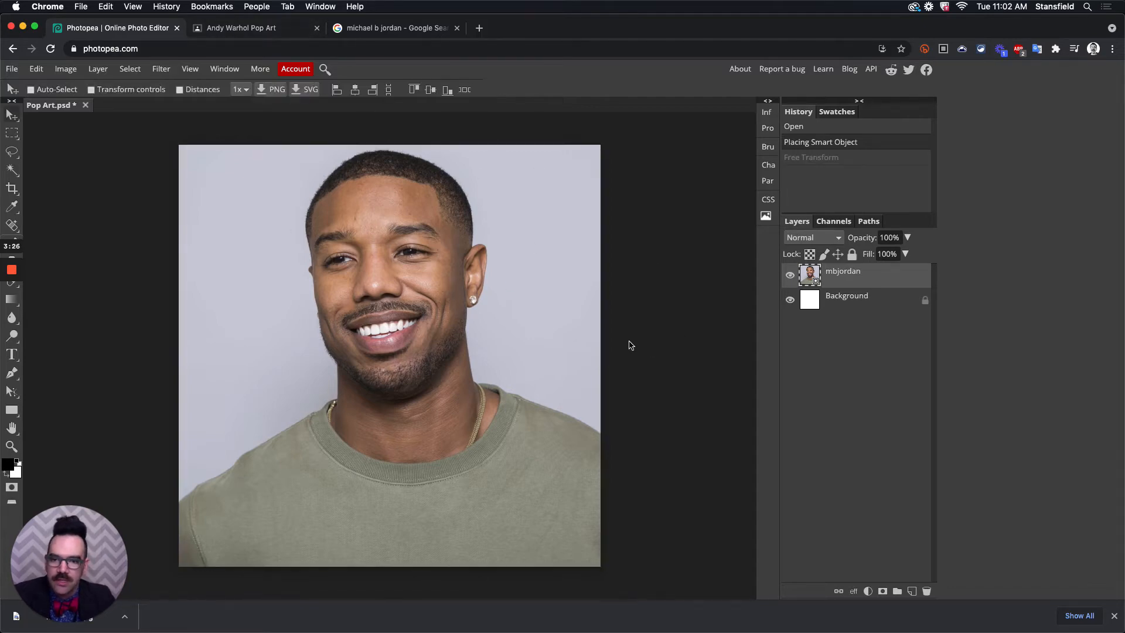
key(super+z)
key(super+z)
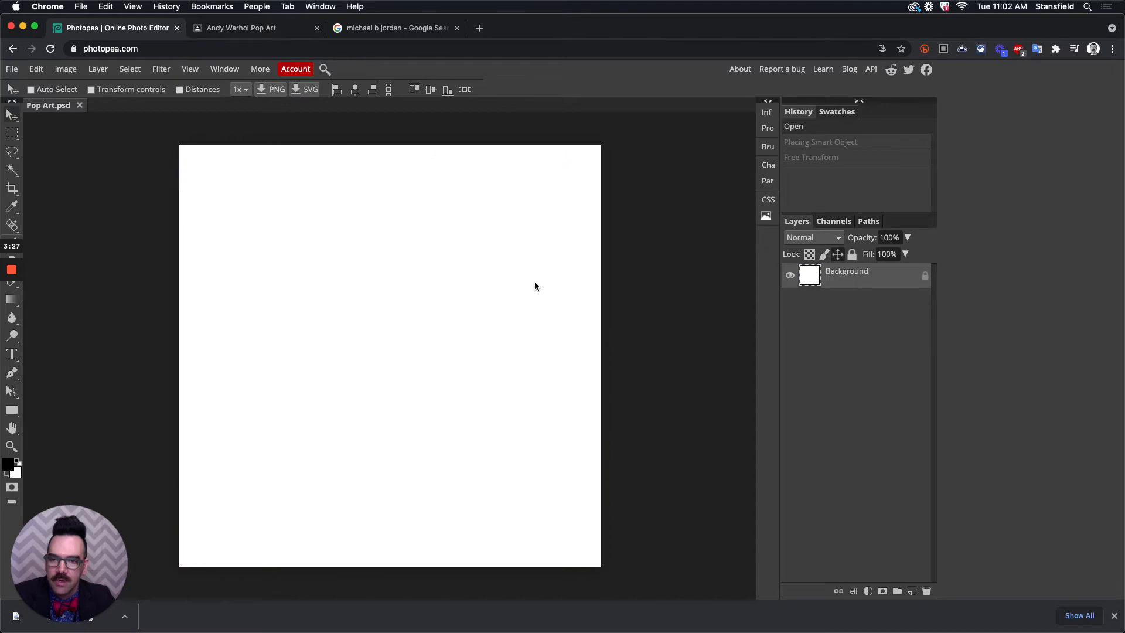
Switch to the Andy Warhol Pop Art assignment page in Google Classroom and close it
click(269, 29)
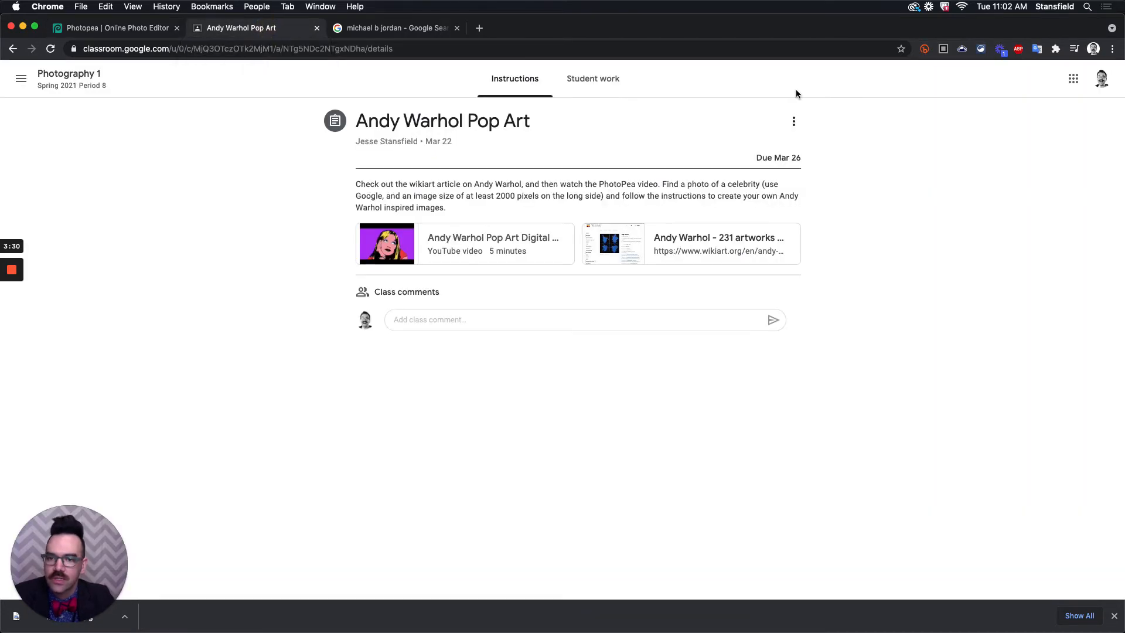
click(317, 28)
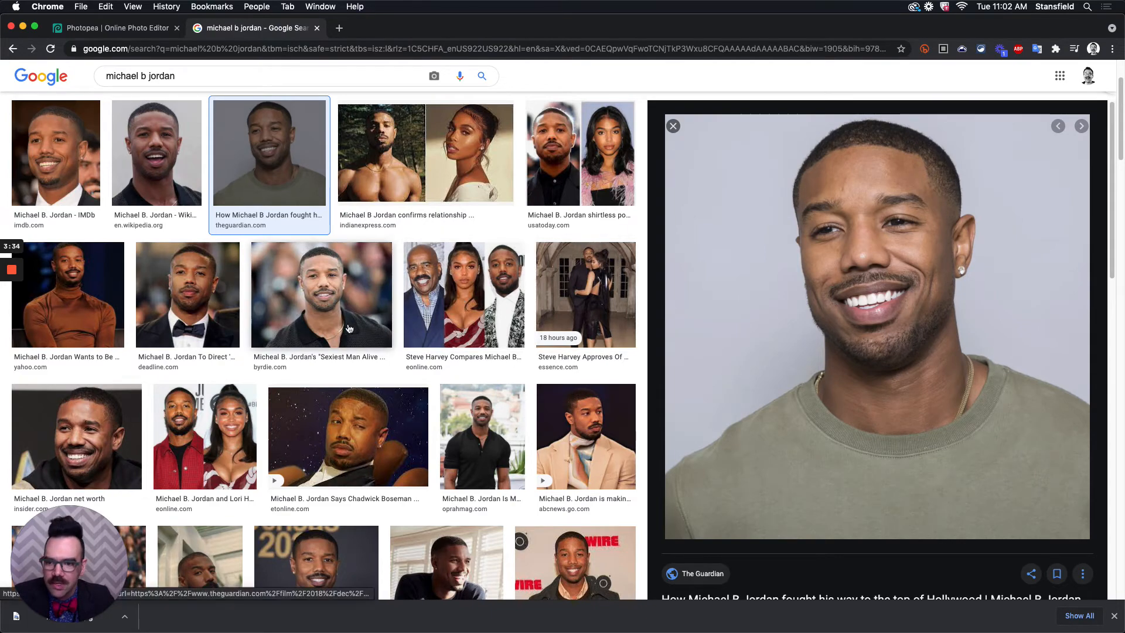
Preview the byrdie.com black-polo portrait and save it to the Desktop as mbjordan2.jpeg
click(340, 302)
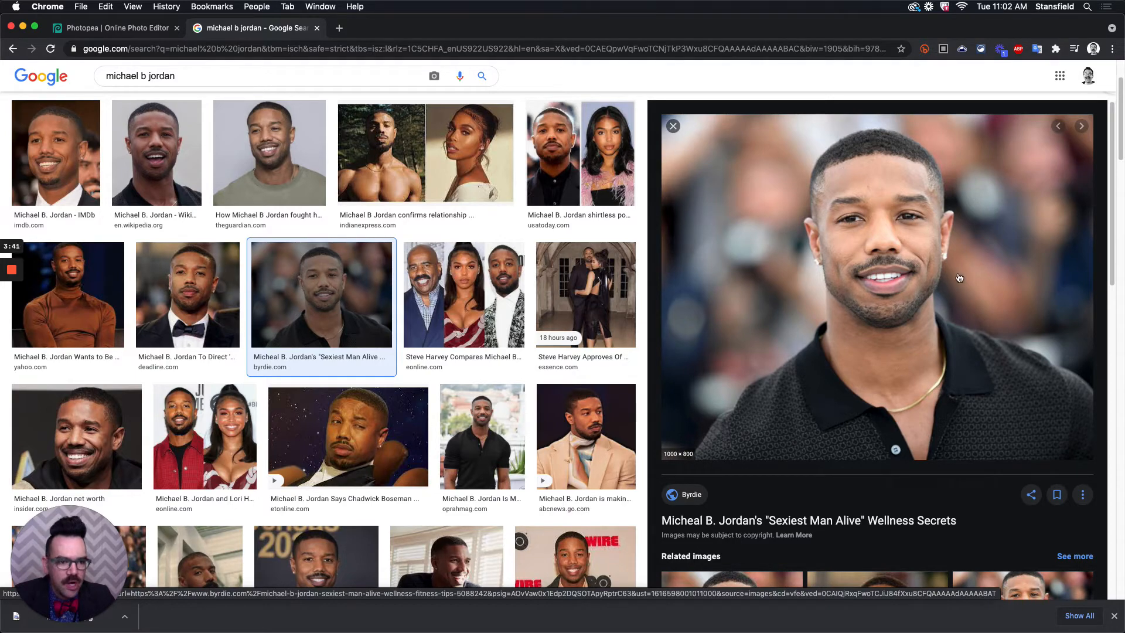
right_click(912, 282)
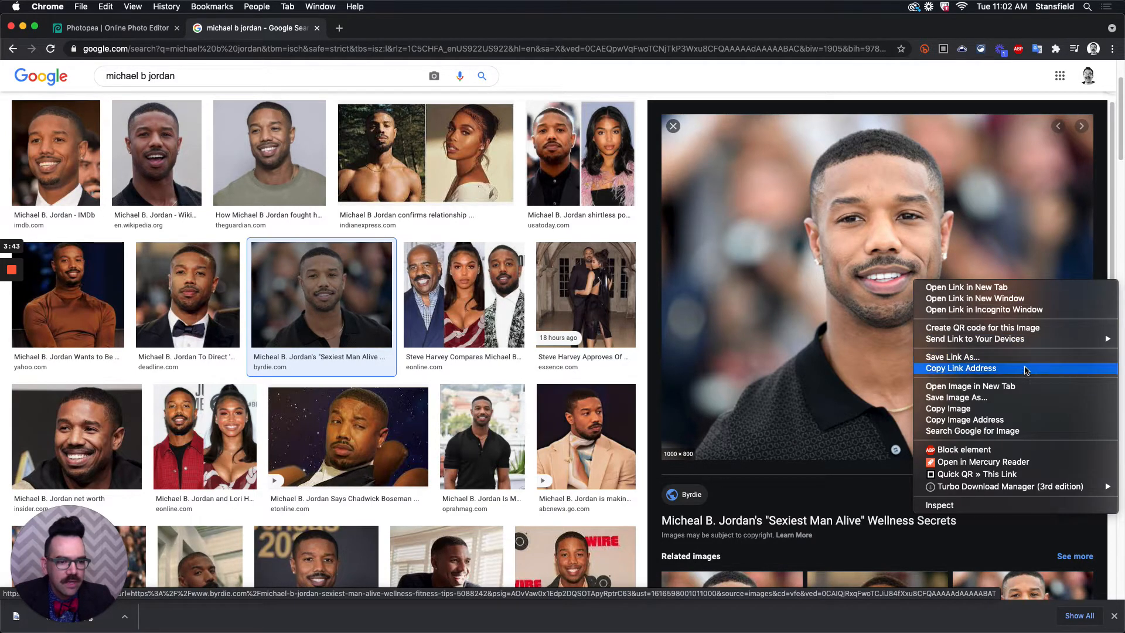
click(1004, 397)
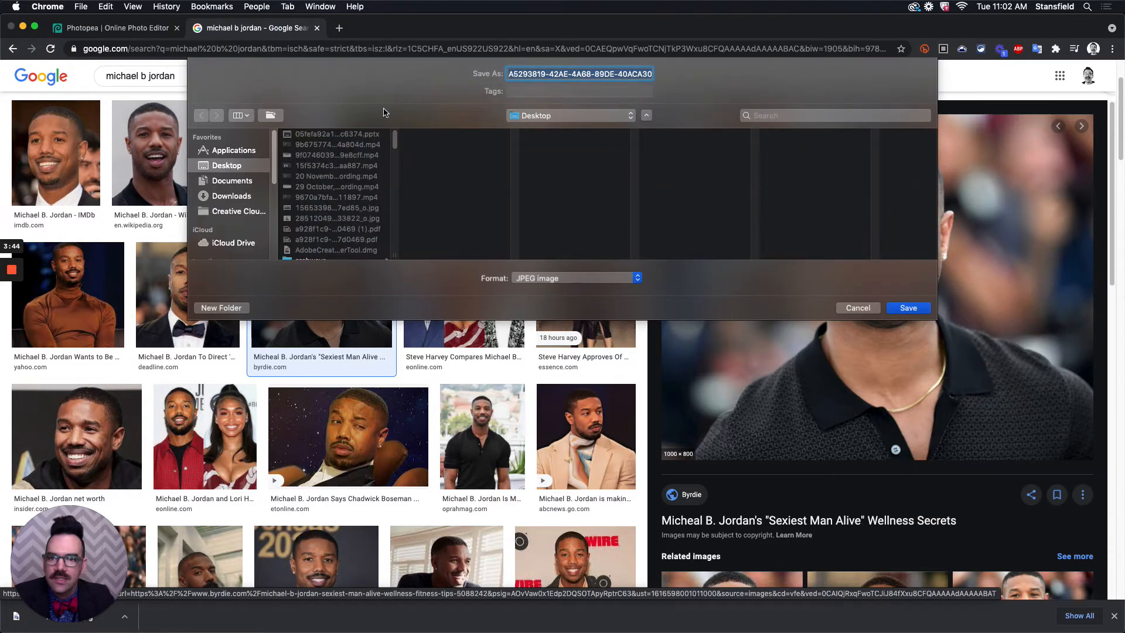
text(mbjordan2.jpeg)
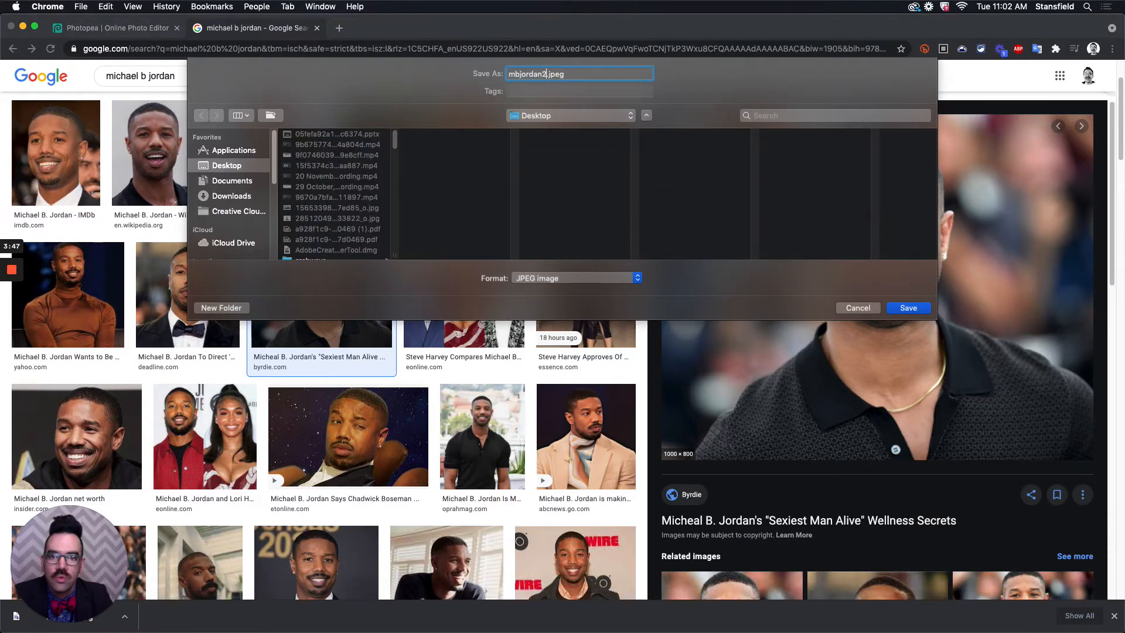
key(Return)
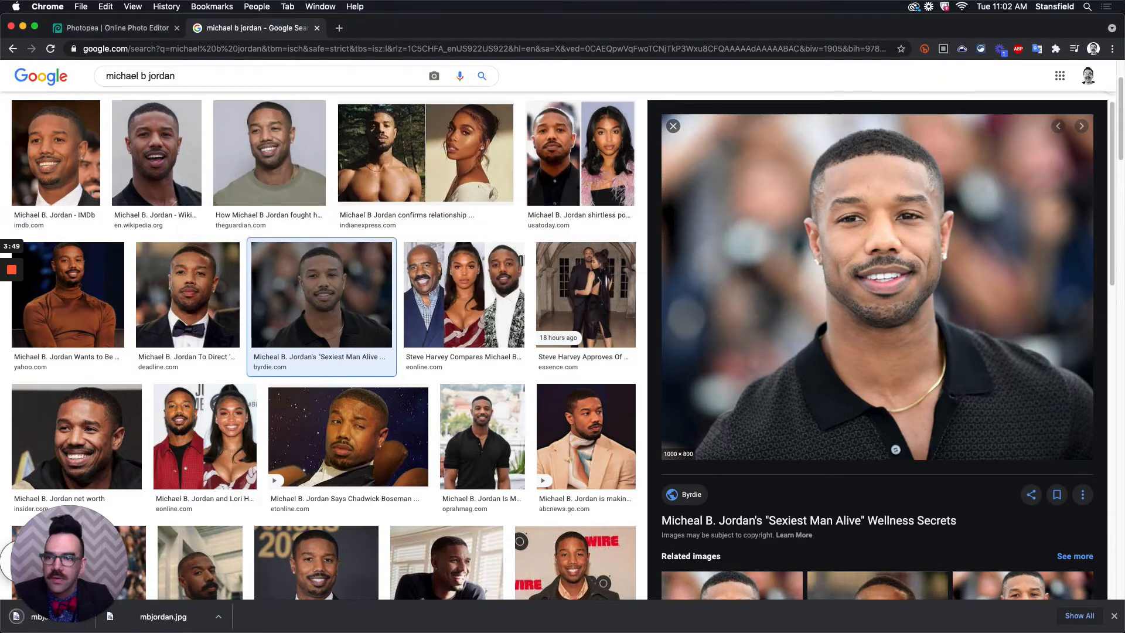
Switch to Photopea and place mbjordan2.jpeg from the Desktop into the Pop Art document
click(117, 30)
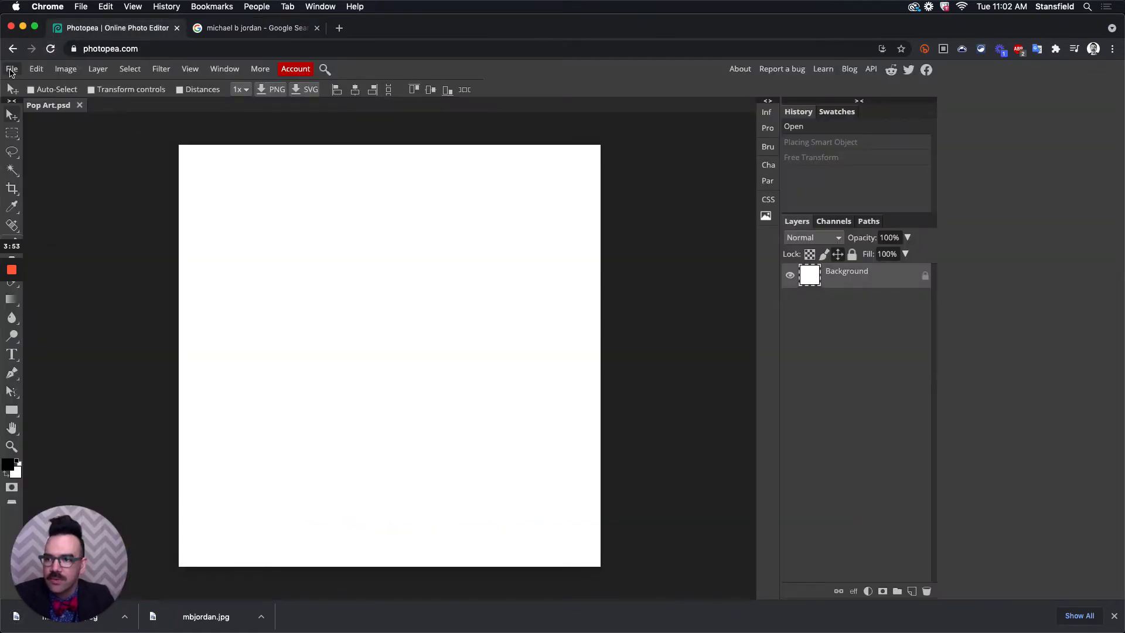
click(12, 71)
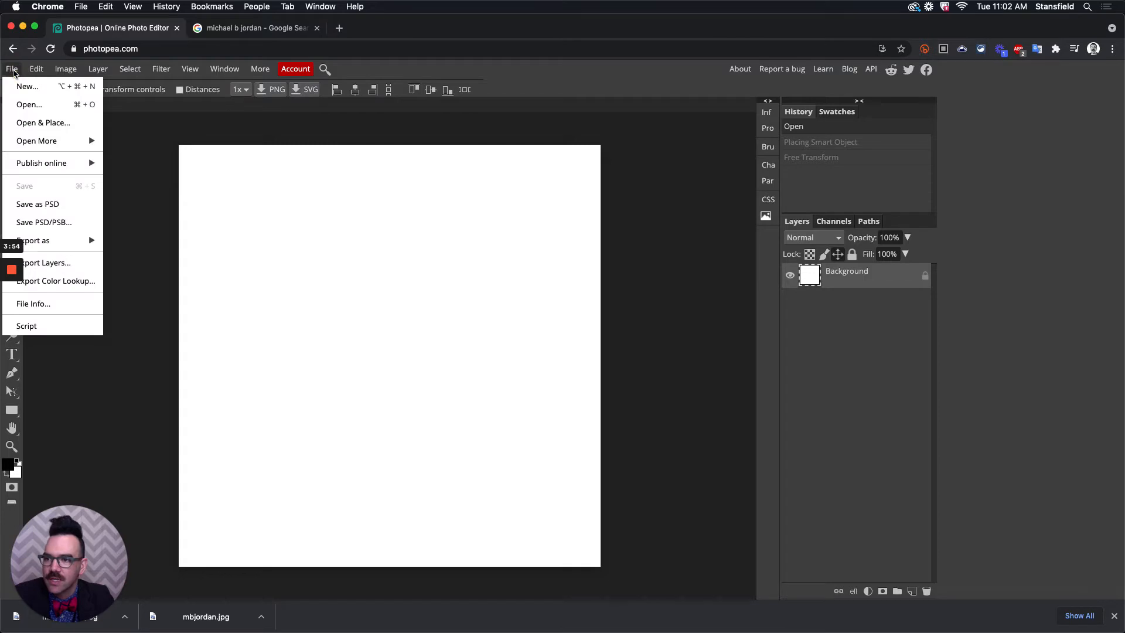
click(44, 122)
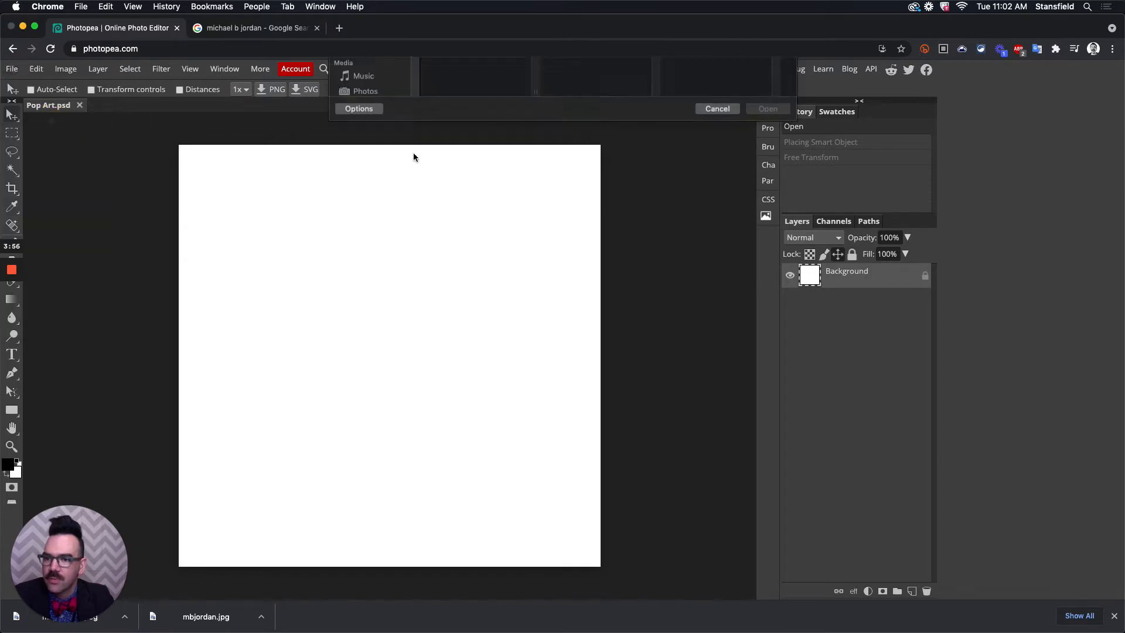
scroll(537, 146, down, 10)
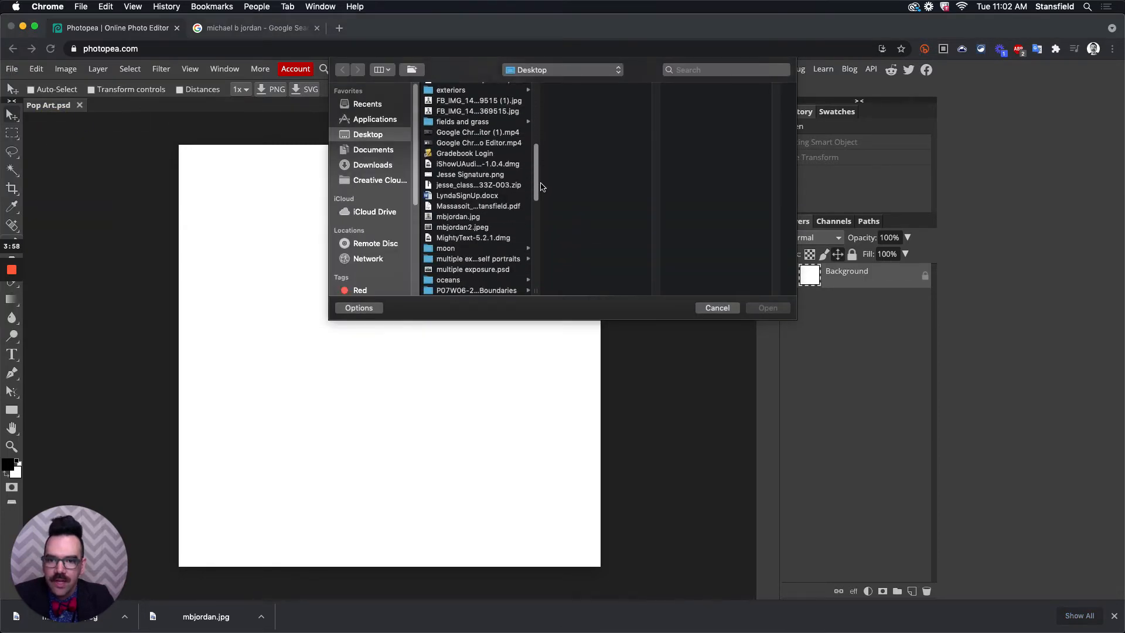
click(476, 212)
click(769, 308)
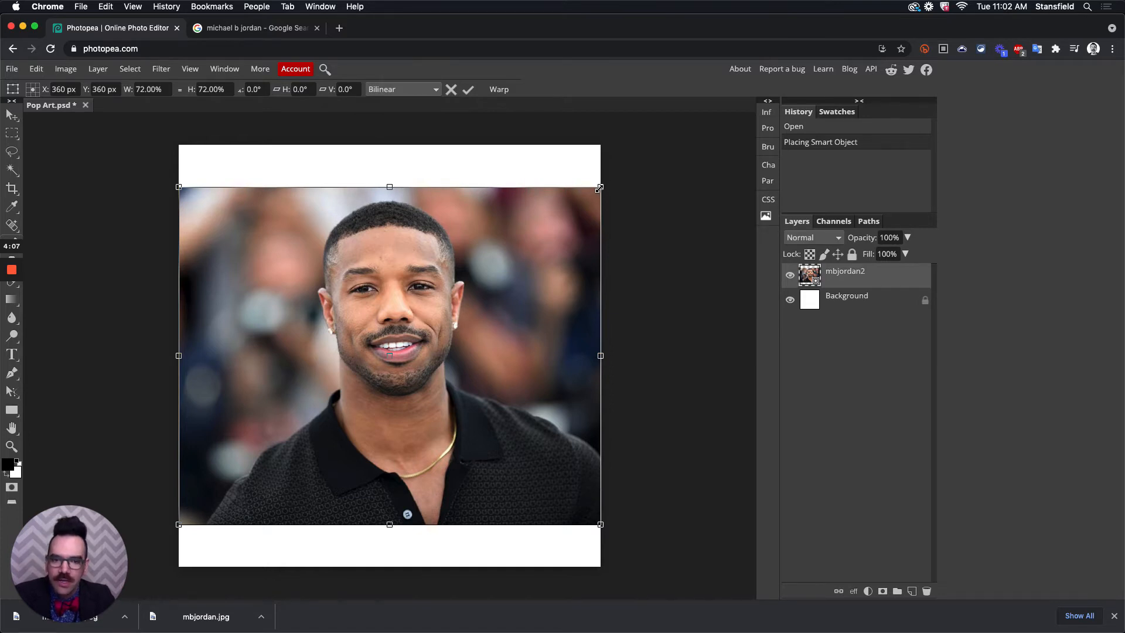
Scale the placed portrait proportionally to about 90.9% so it covers the whole canvas, and apply the transform
drag(599, 188, 655, 164)
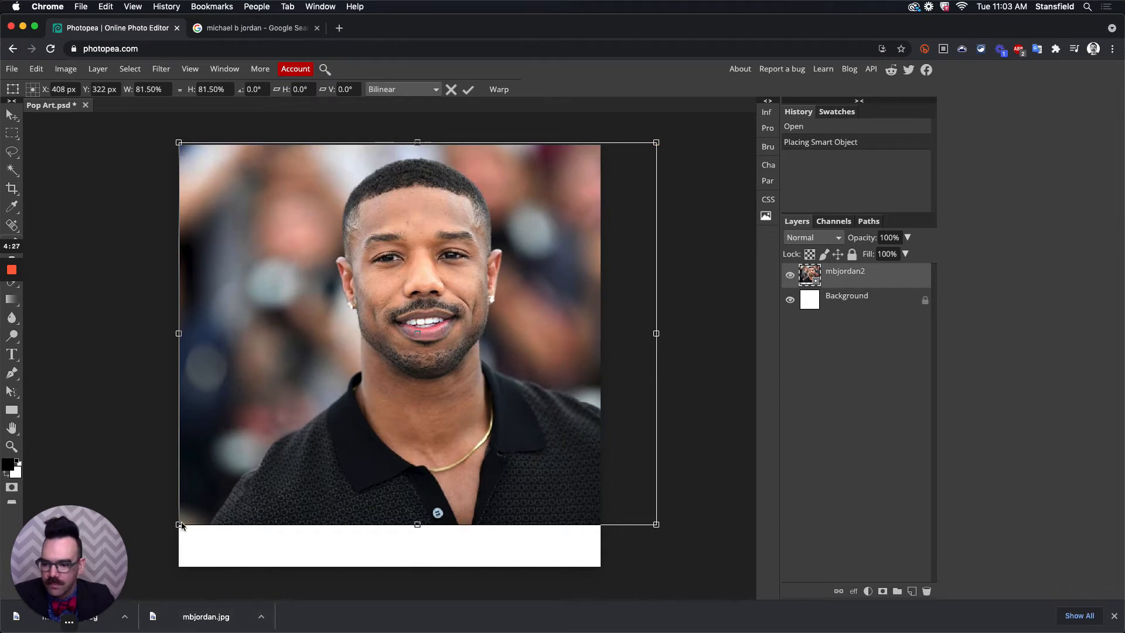
drag(178, 525, 124, 562)
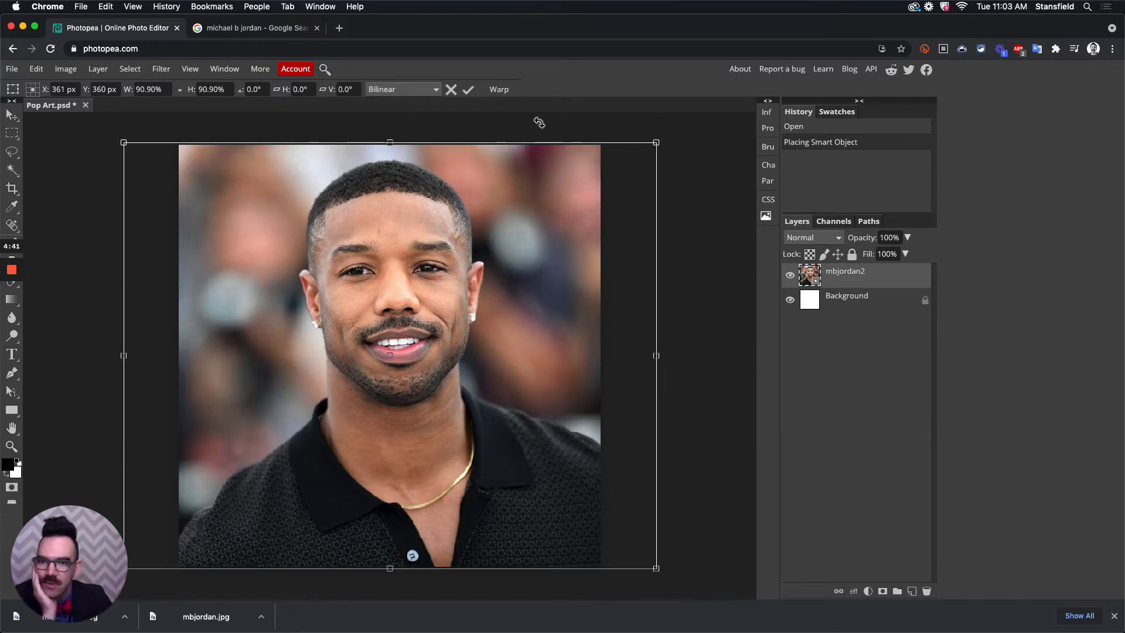
click(468, 91)
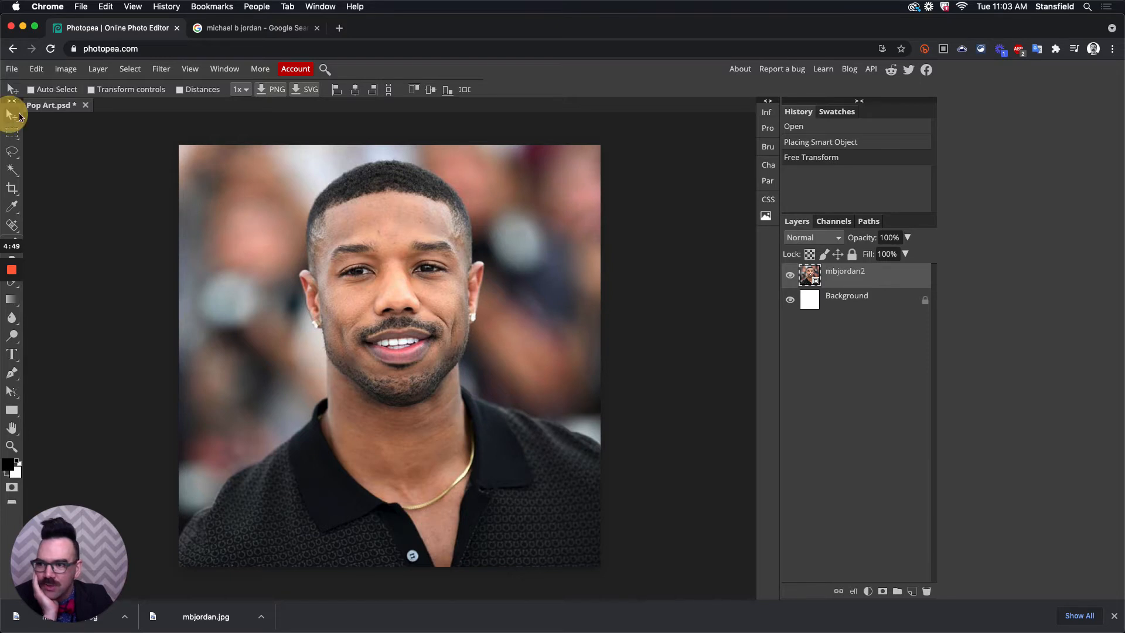
click(92, 90)
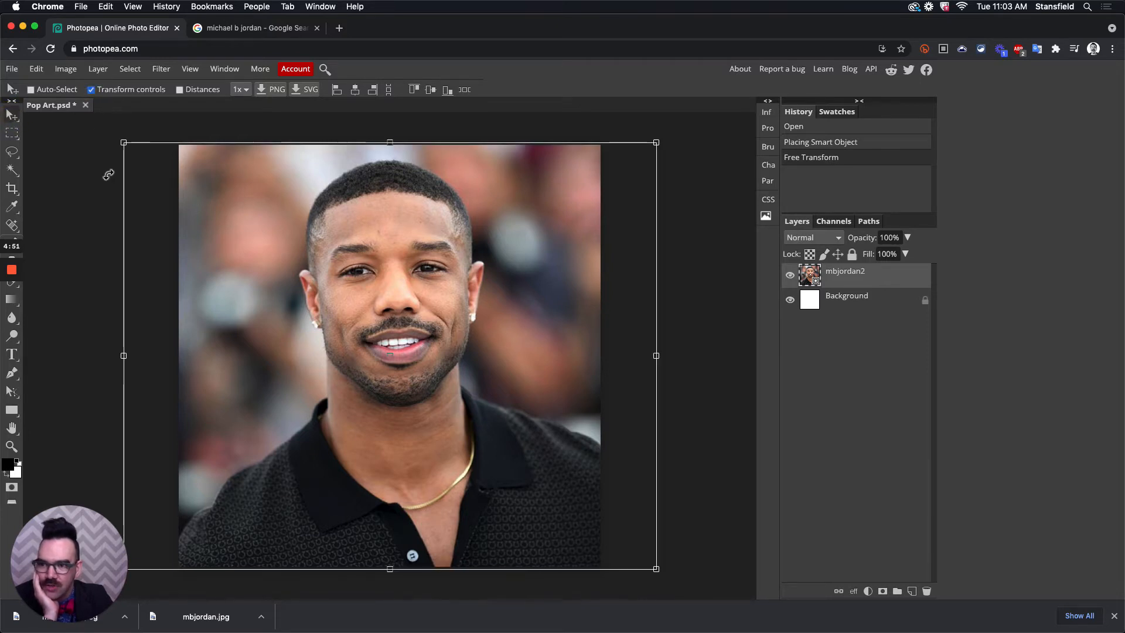
click(91, 90)
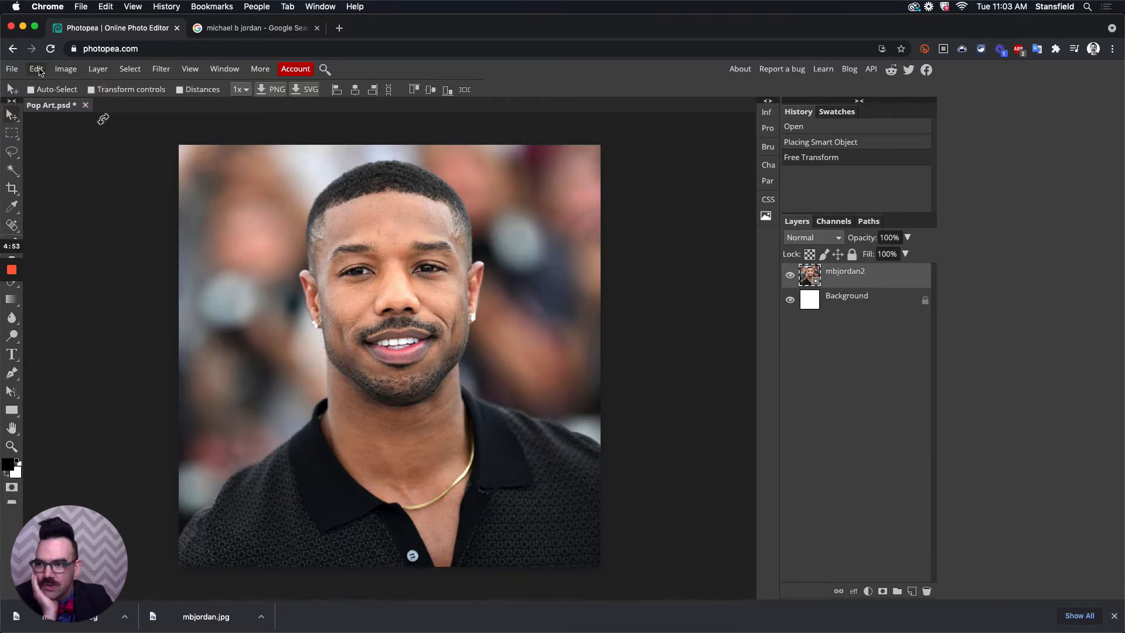
click(36, 68)
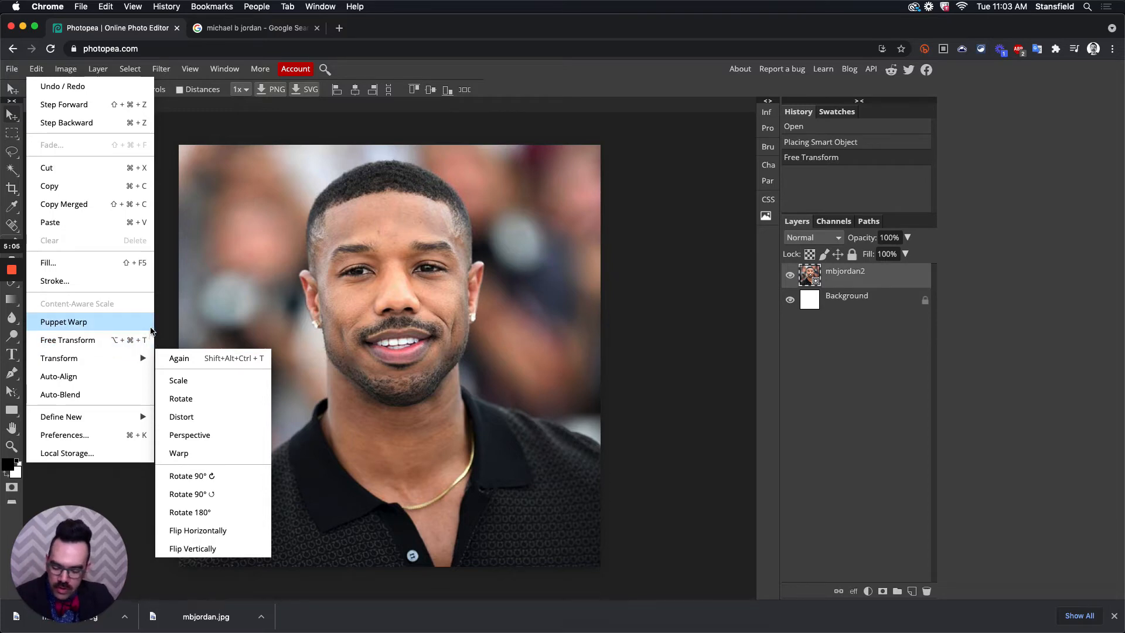
click(41, 69)
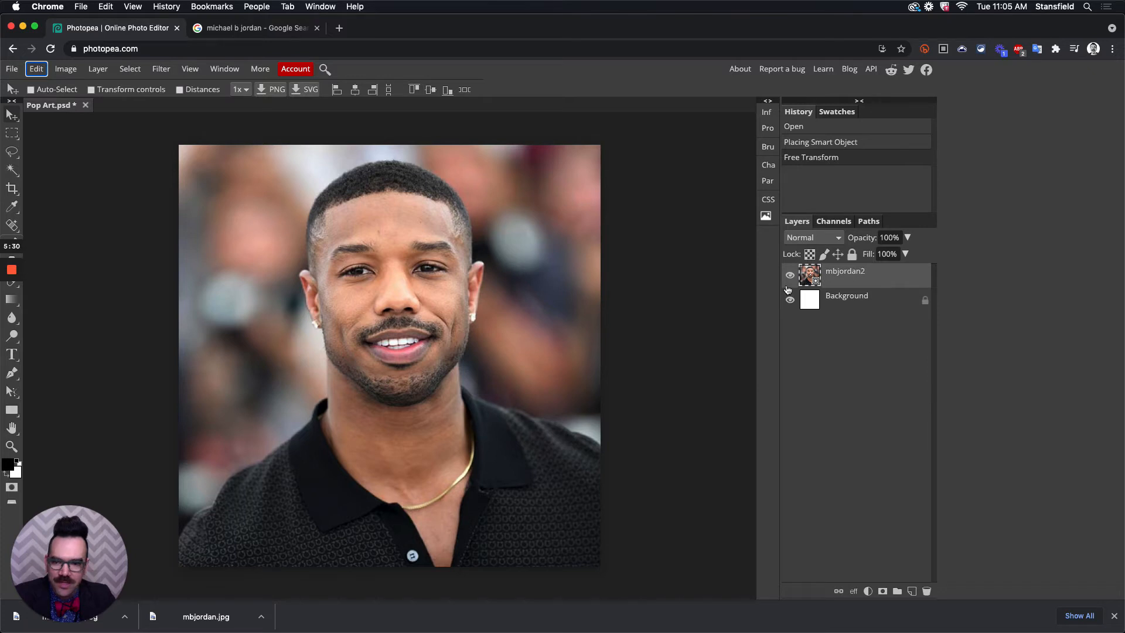
Try to select the man with Object Selection using a box around his head and shoulders, and deselect the result
right_click(13, 171)
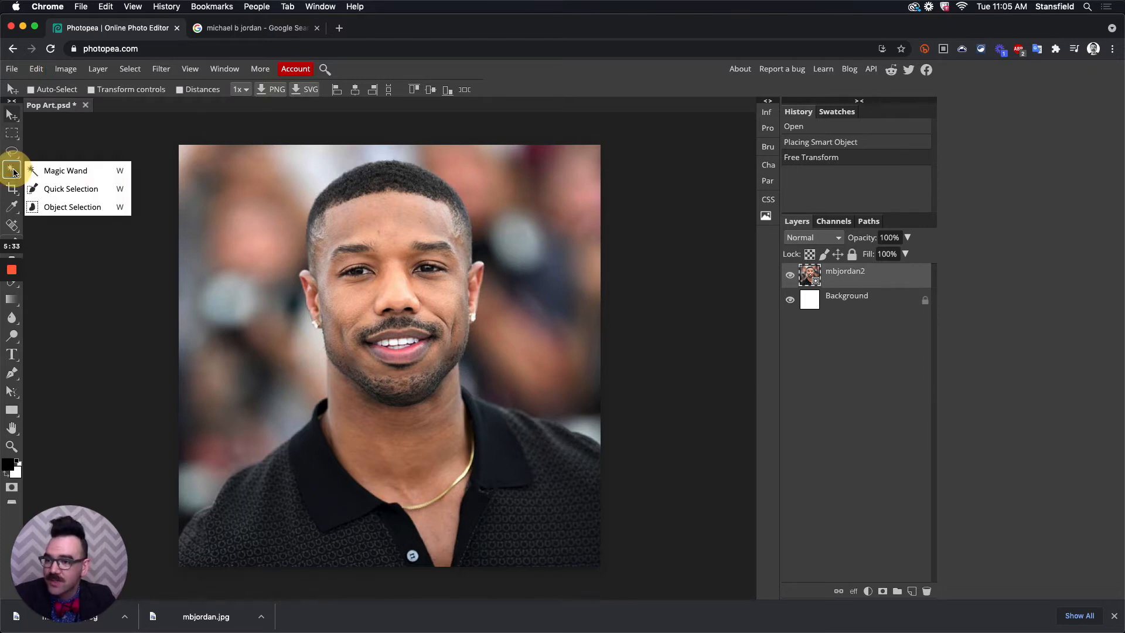
click(85, 207)
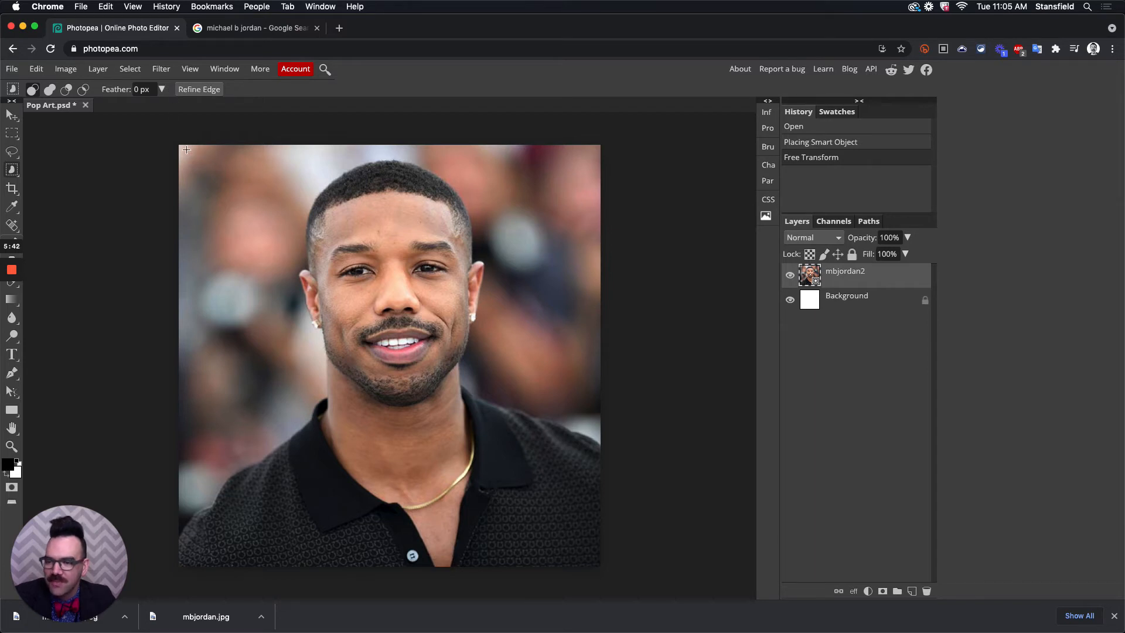
drag(209, 151, 568, 565)
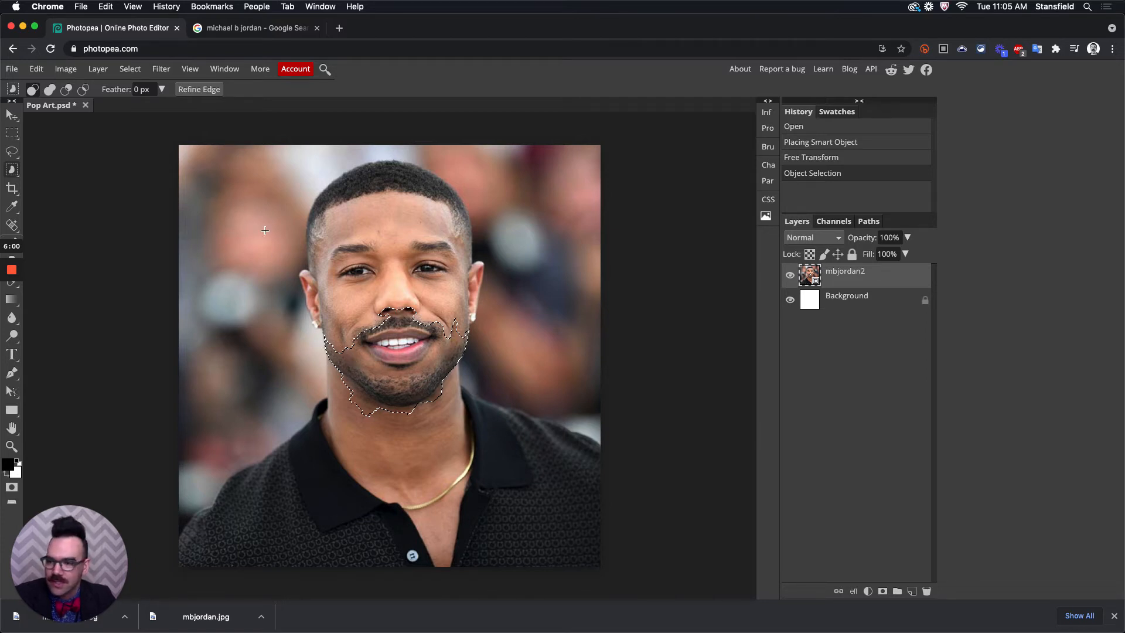
click(130, 69)
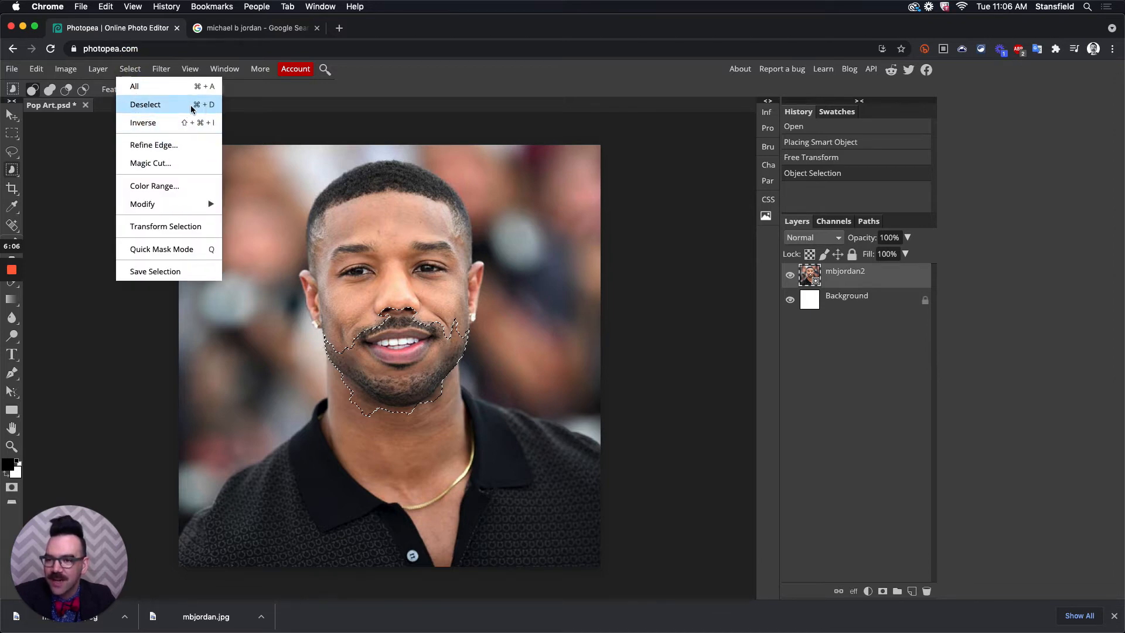
click(156, 106)
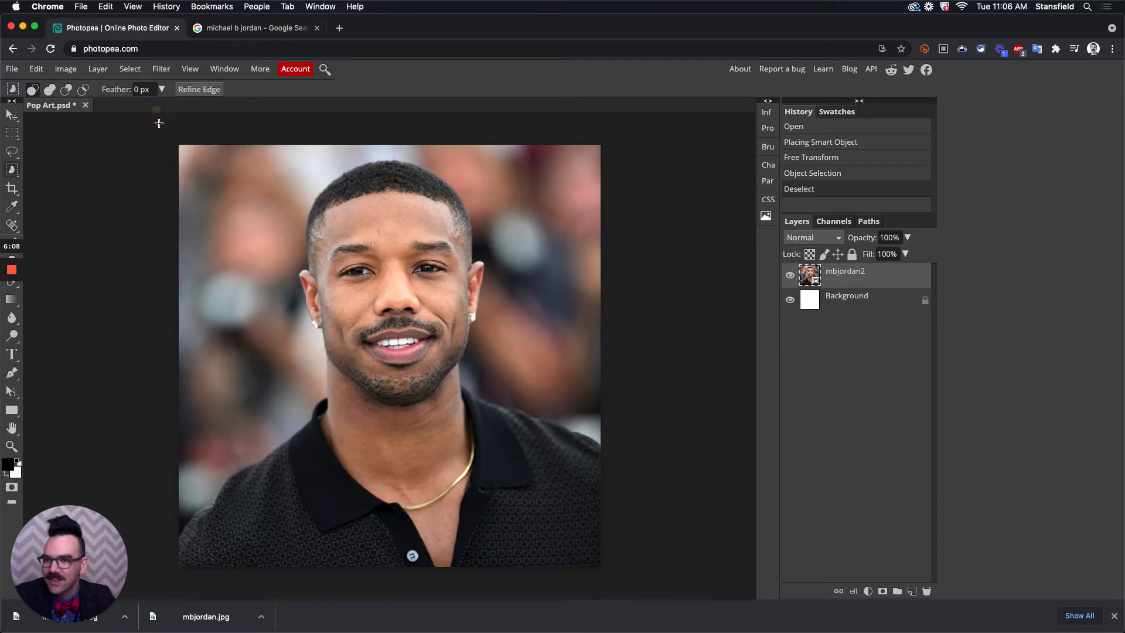
Choose the Quick Selection tool and rasterize the mbjordan2 smart object for selecting
click(12, 170)
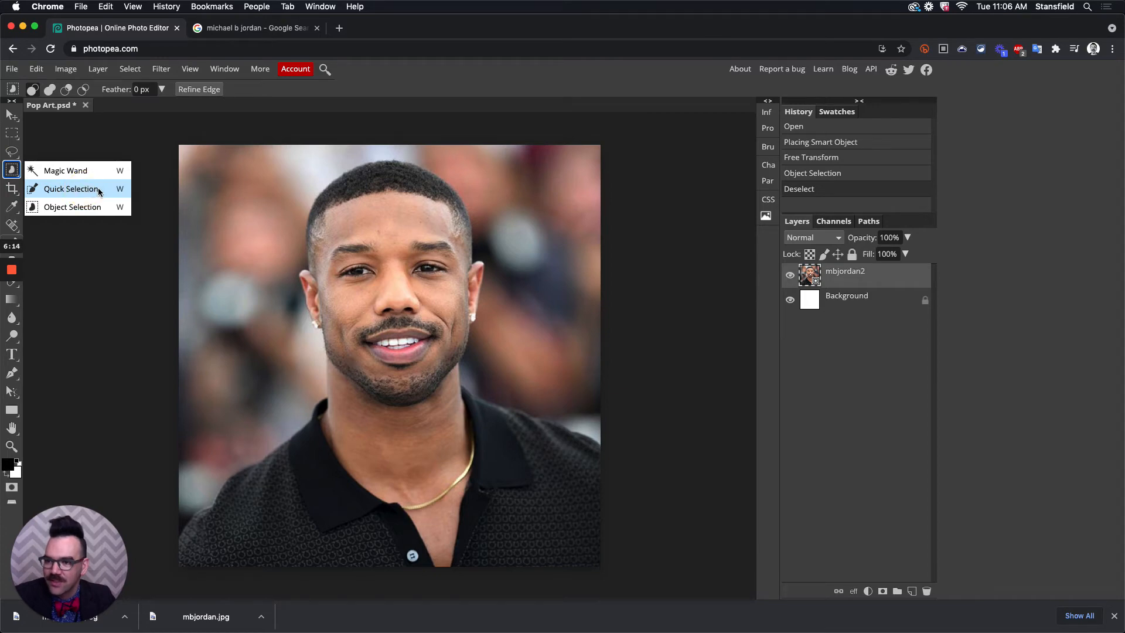
click(92, 189)
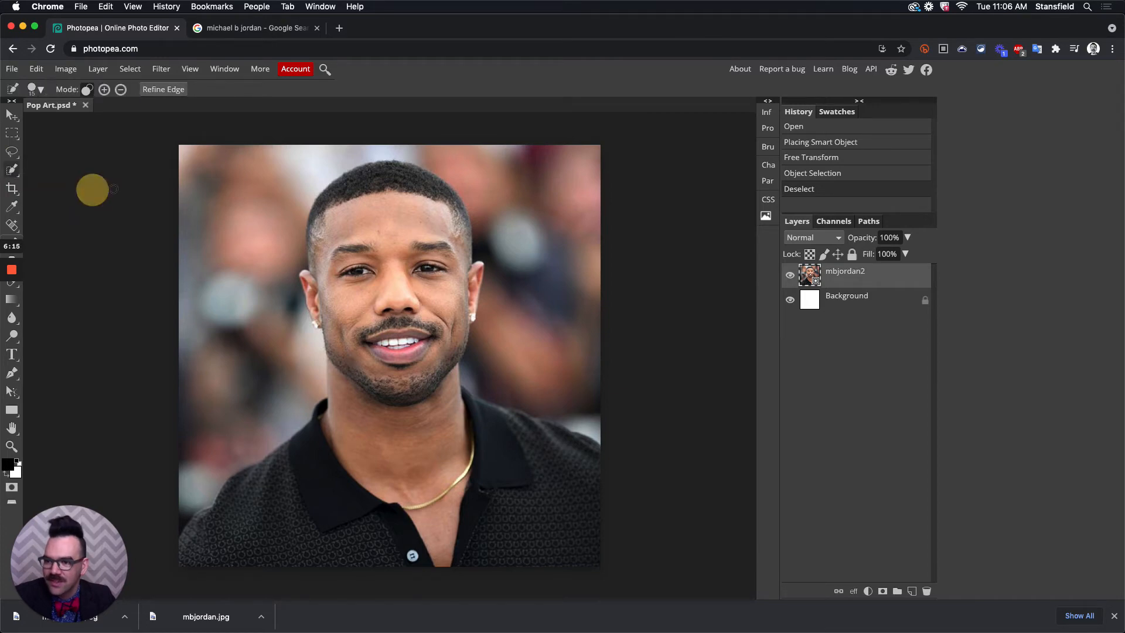
click(408, 444)
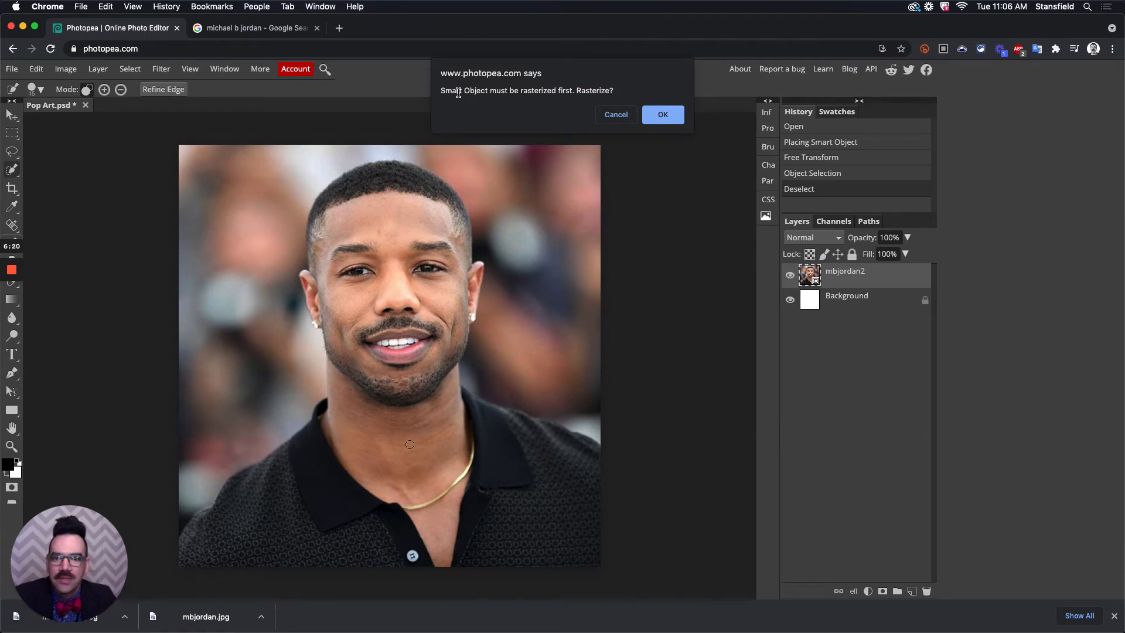
click(663, 116)
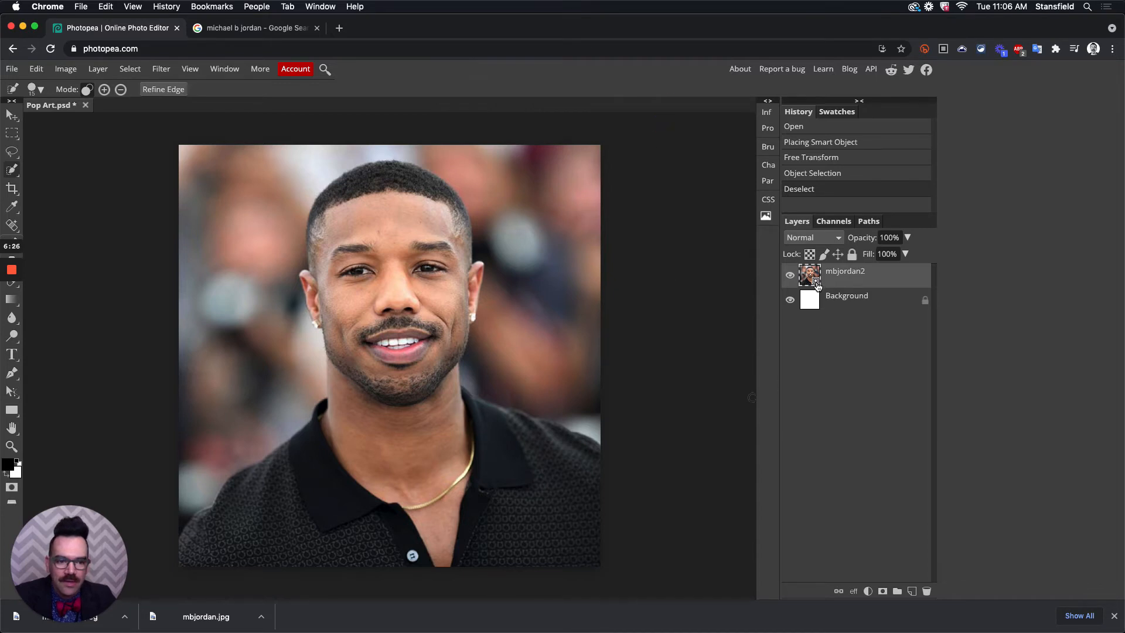
click(849, 275)
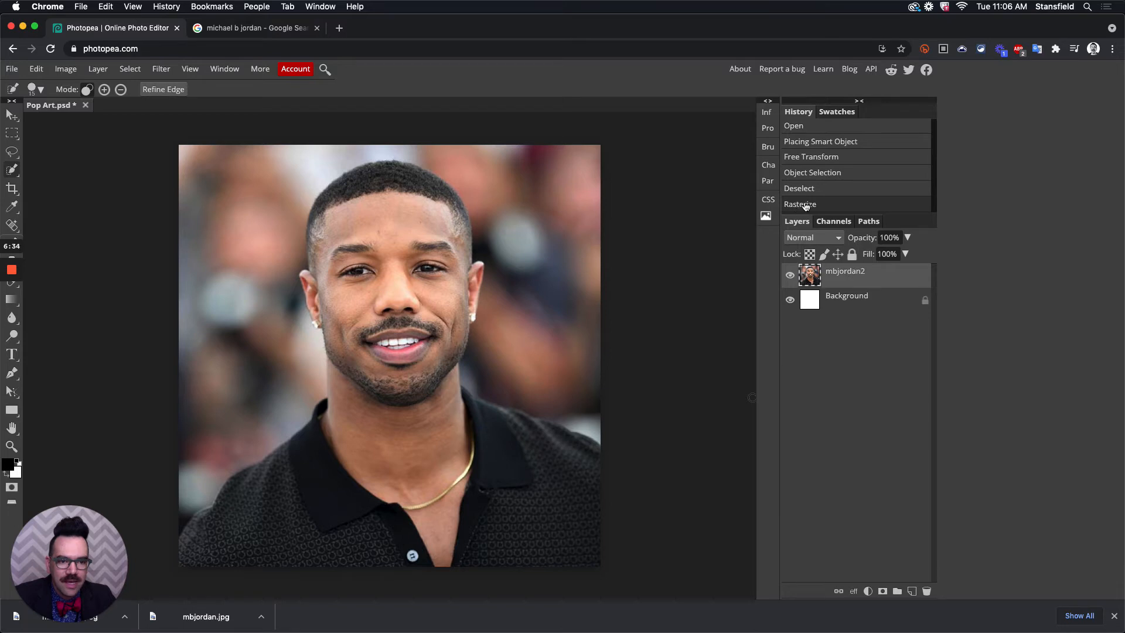
Load the mbjordan2 layer's pixels as a selection and deselect, doing this twice
click(857, 273)
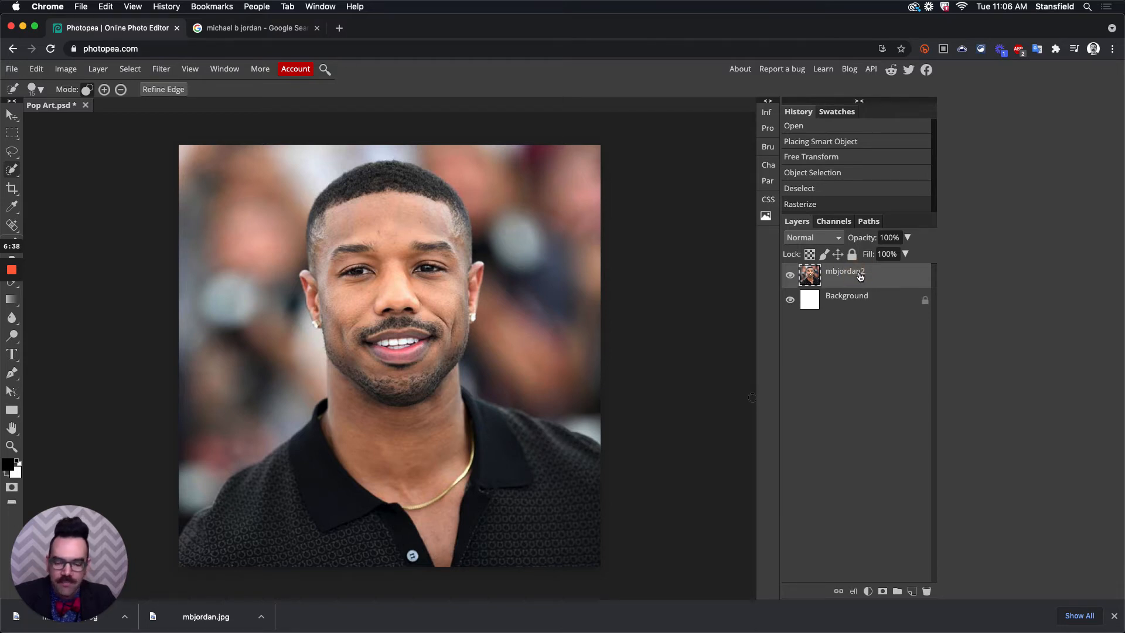
click(860, 276)
super+click(810, 277)
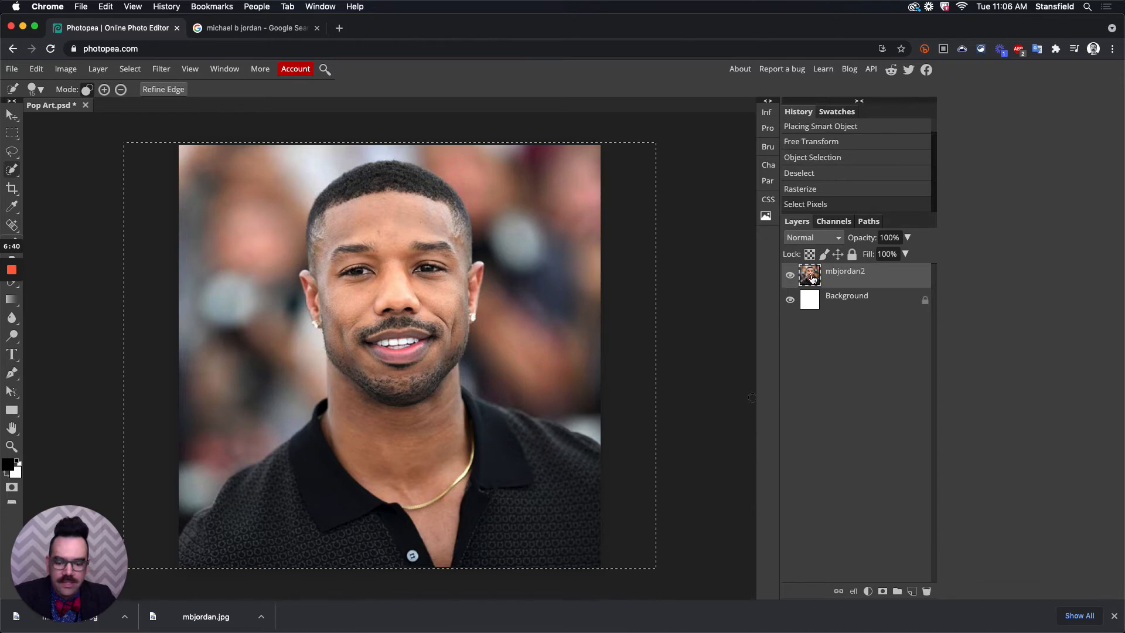
key(super+d)
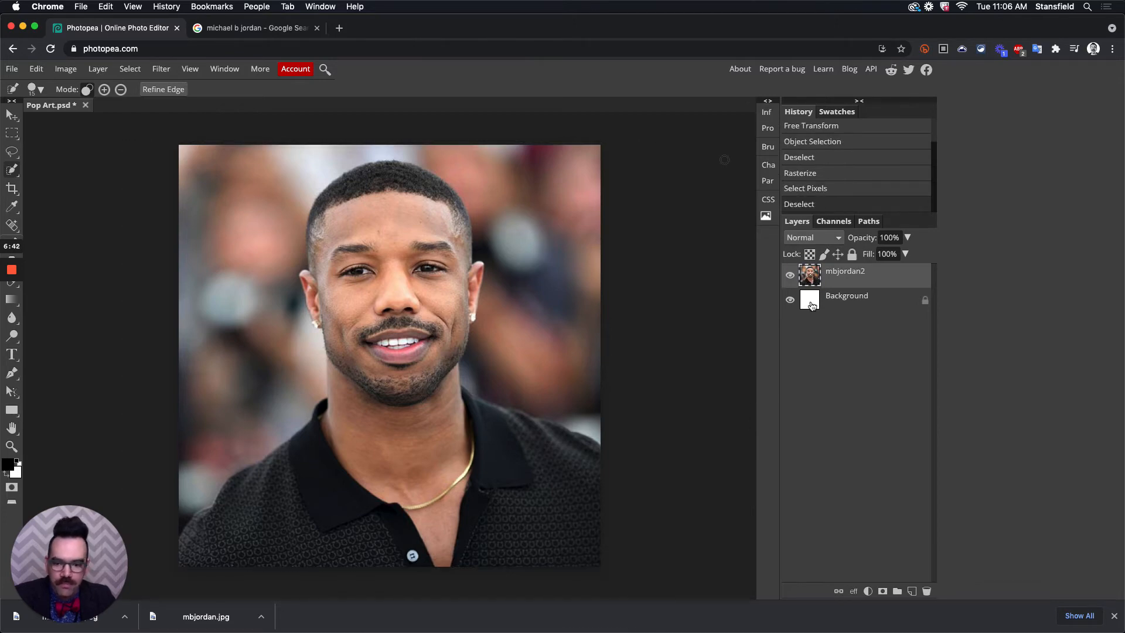
super+click(810, 275)
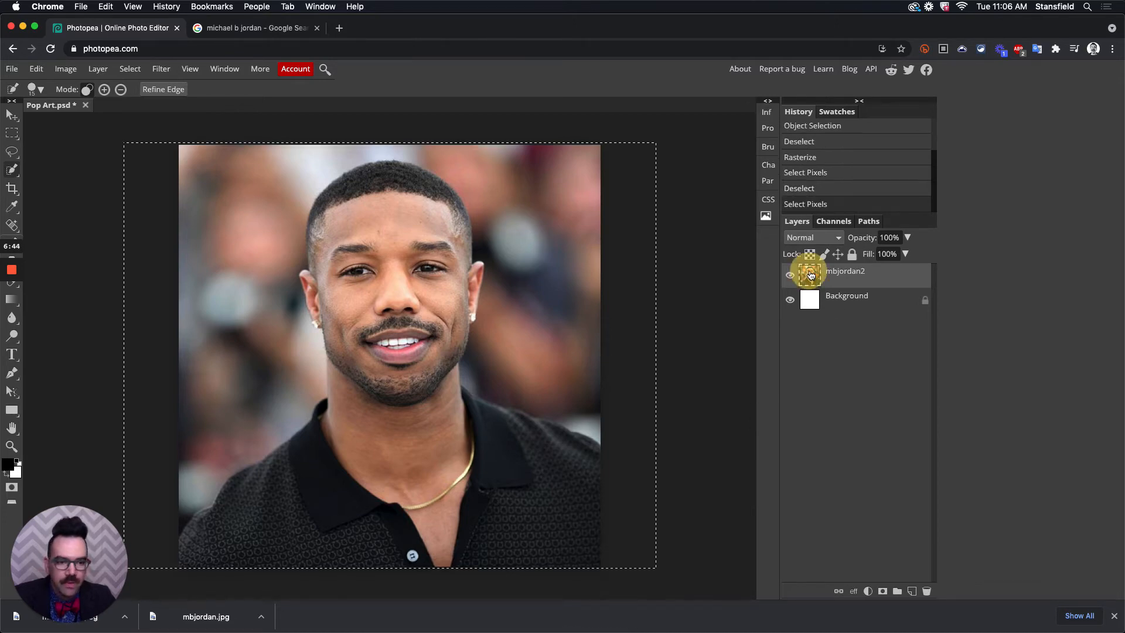
key(super+d)
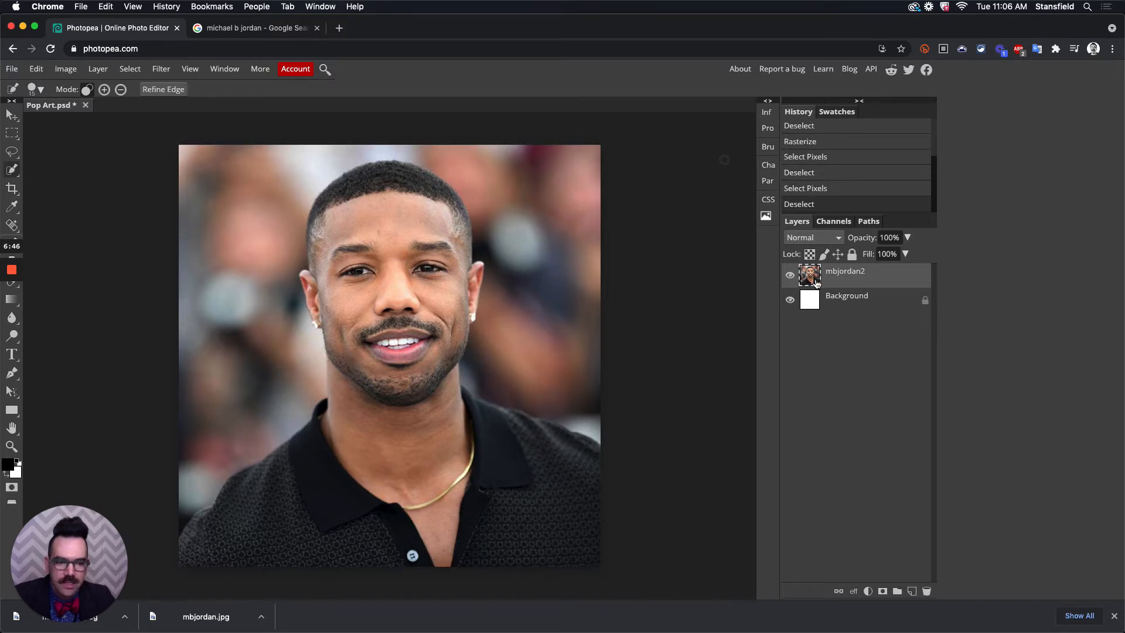
Lock the mbjordan2 layer completely and return to the history state before the lock change
click(852, 253)
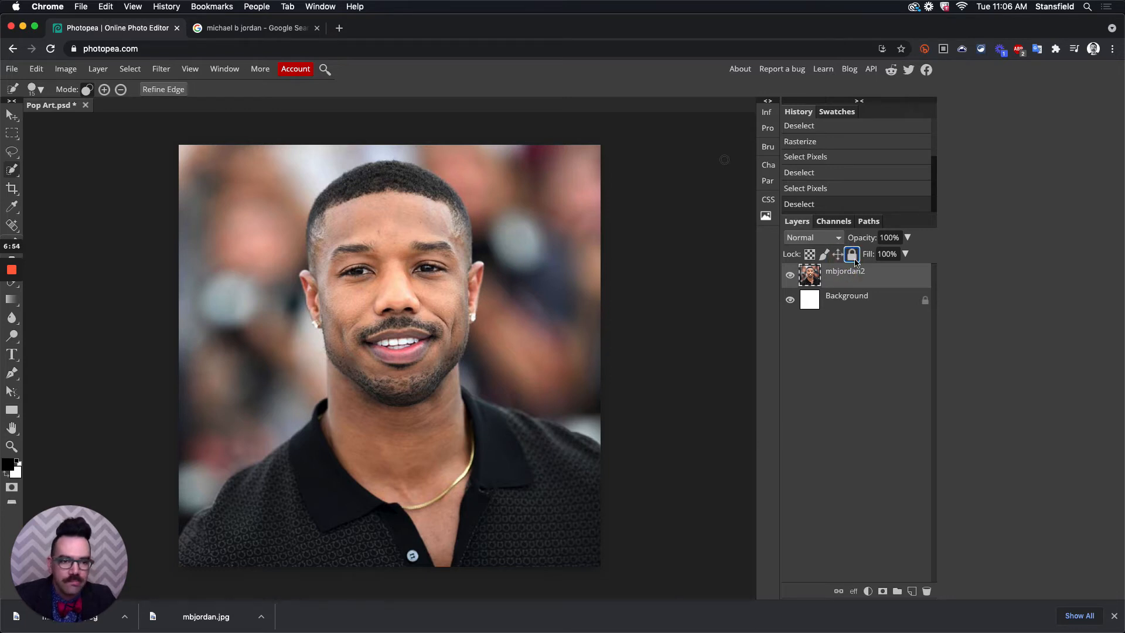
click(853, 254)
click(855, 255)
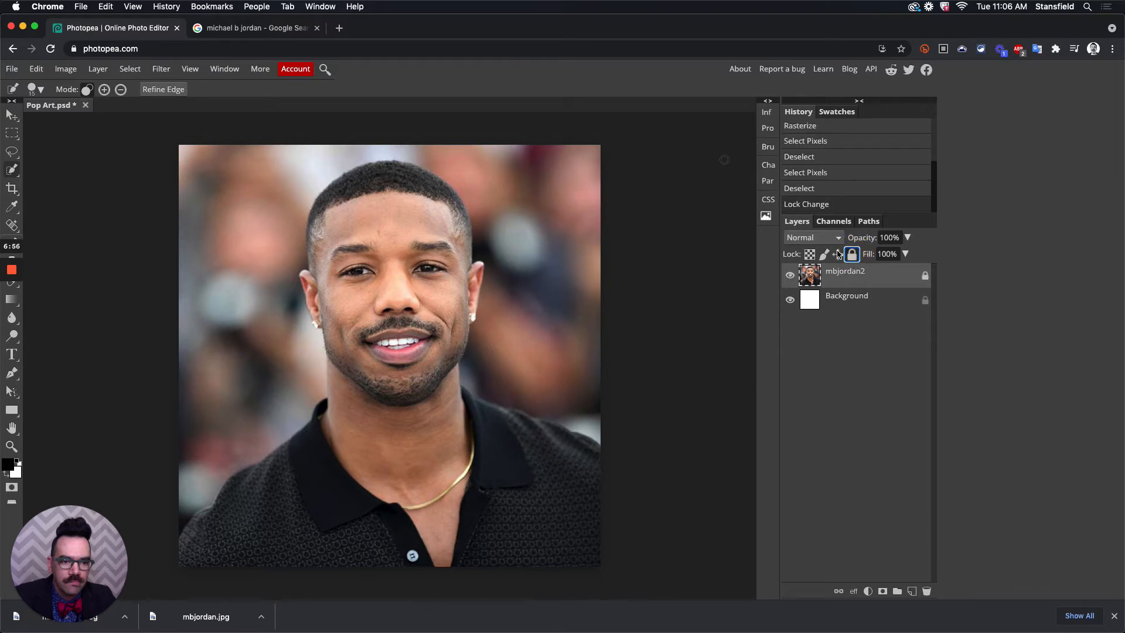
click(839, 189)
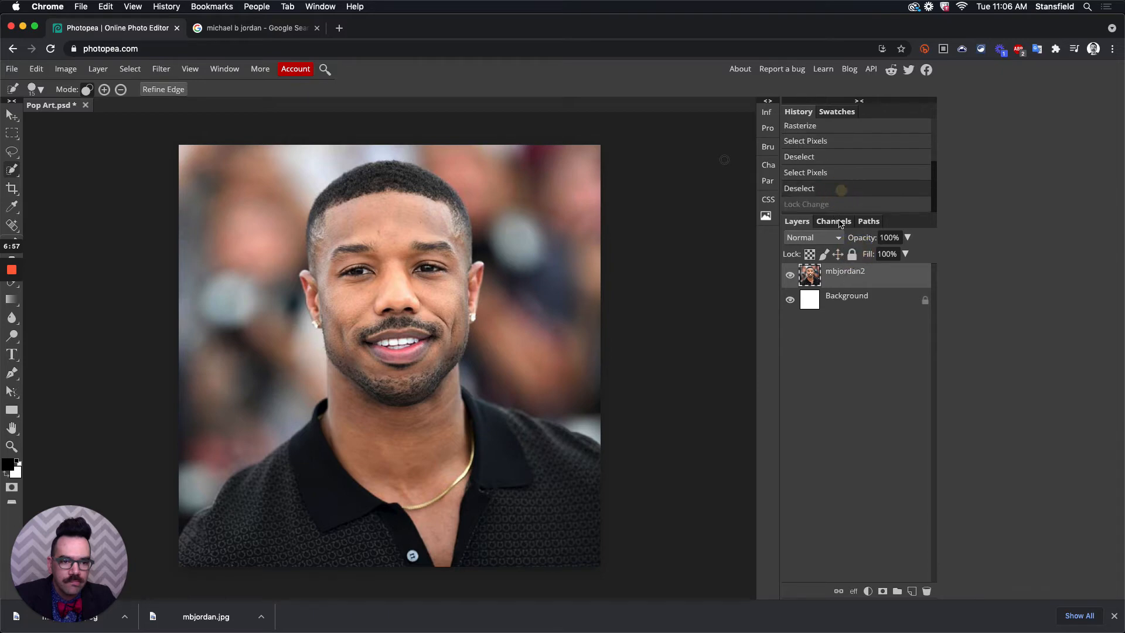
Convert the mbjordan2 layer to a smart object and rasterize it again
right_click(856, 277)
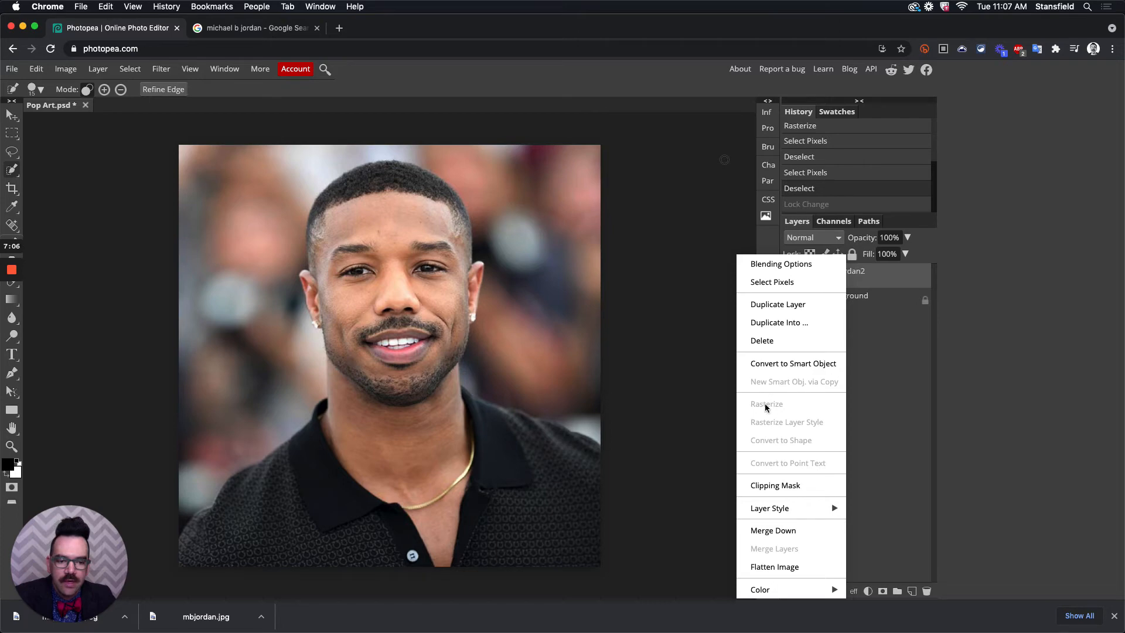
click(819, 364)
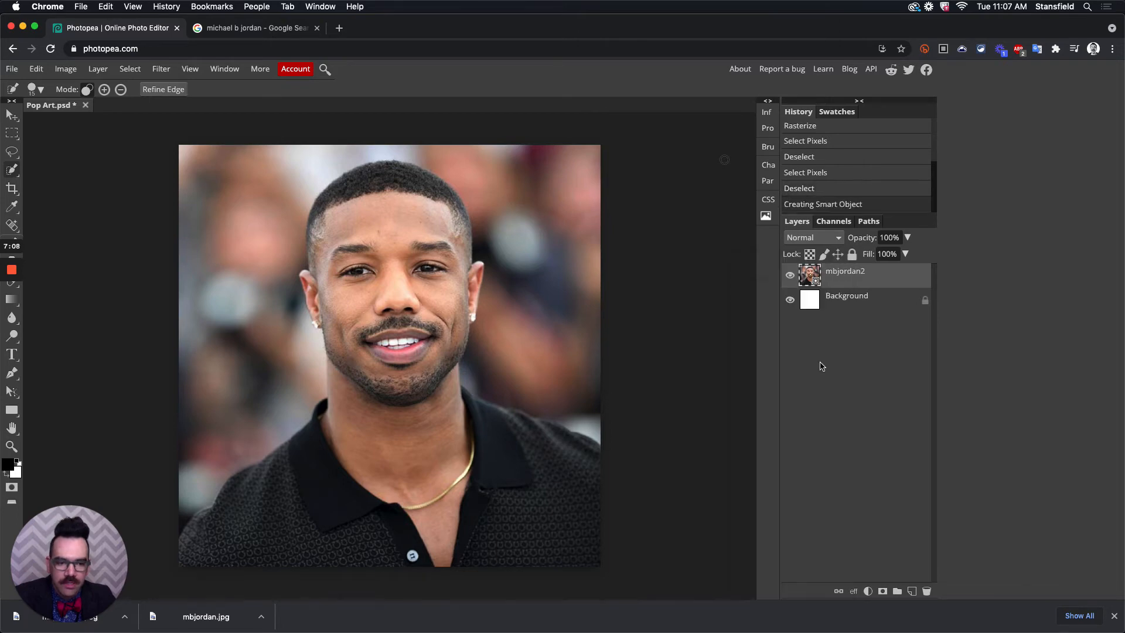
right_click(845, 276)
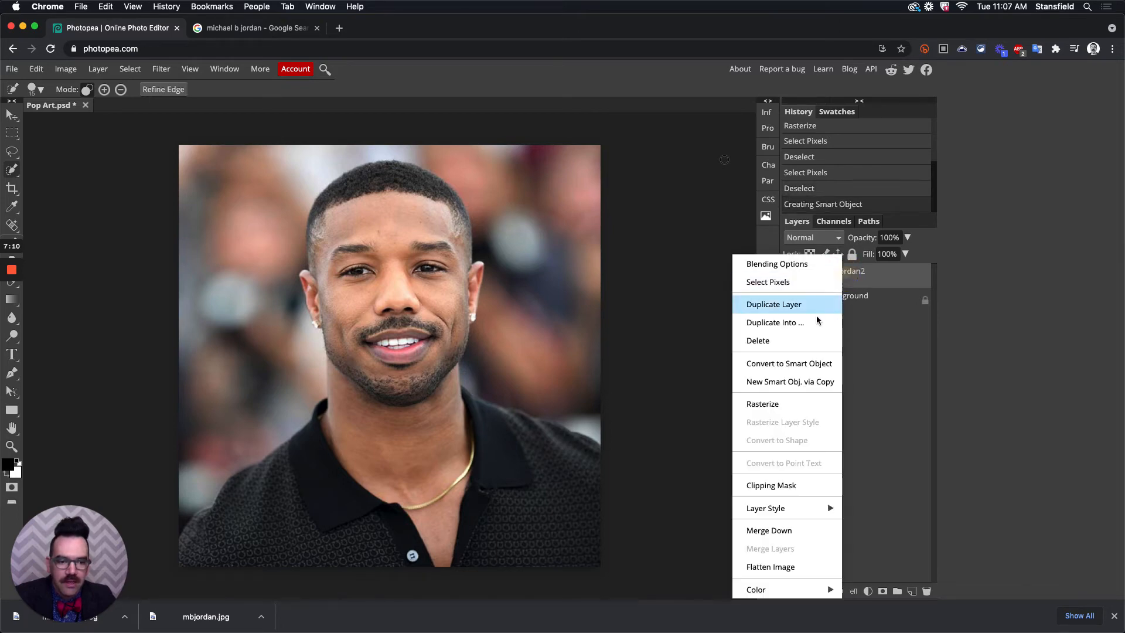
click(787, 403)
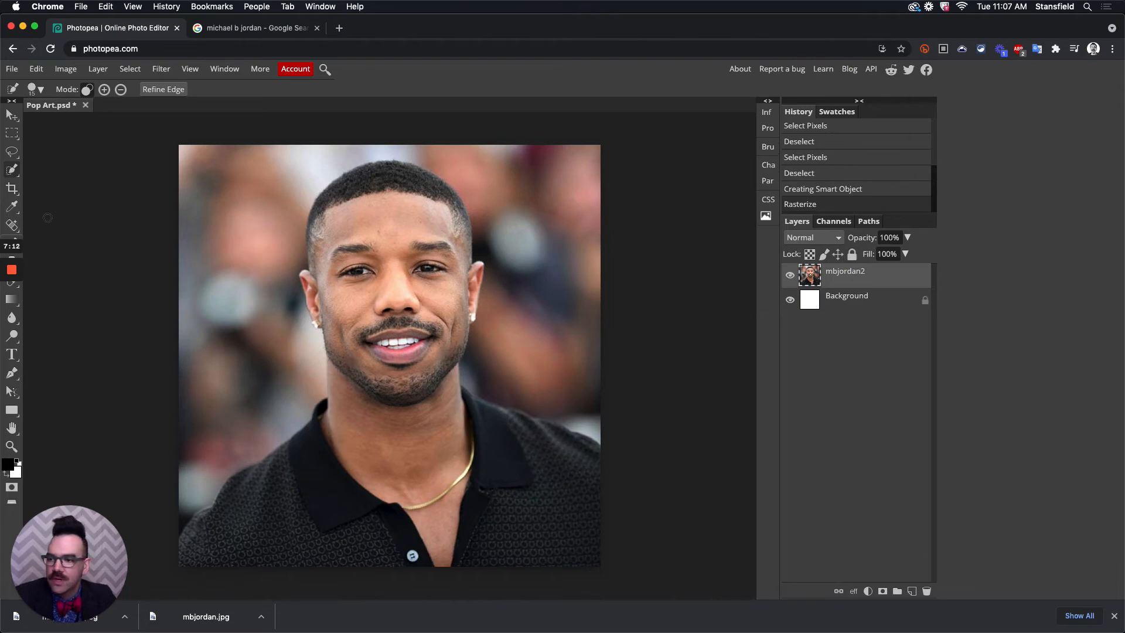
Try Quick Selection on the man's face, neck and shirt in turn, deselecting each result
click(12, 172)
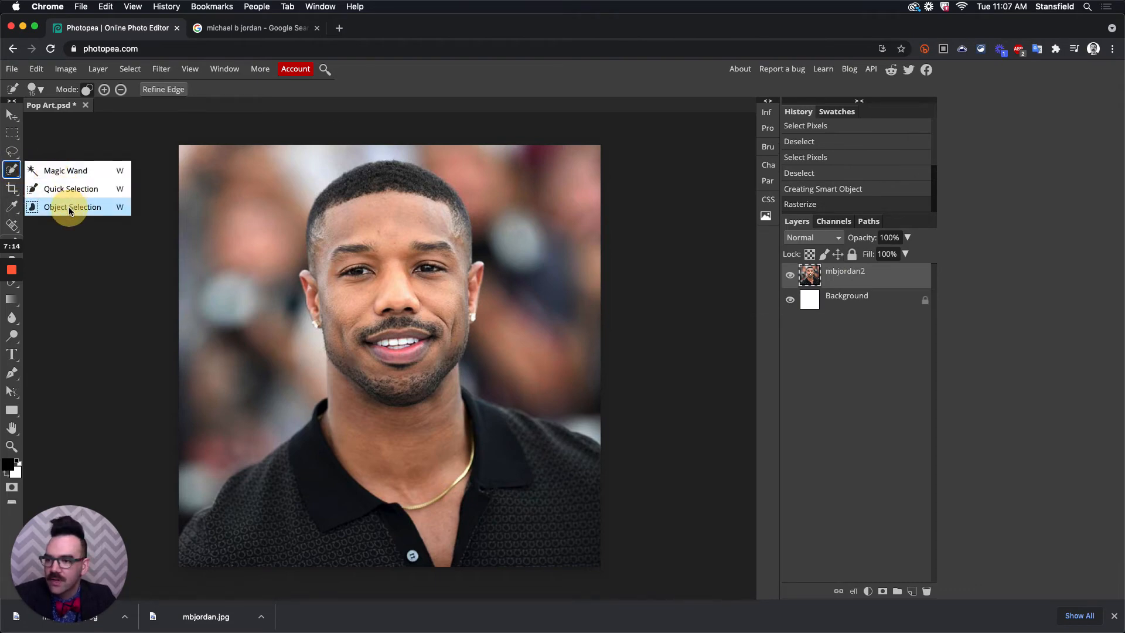
click(70, 189)
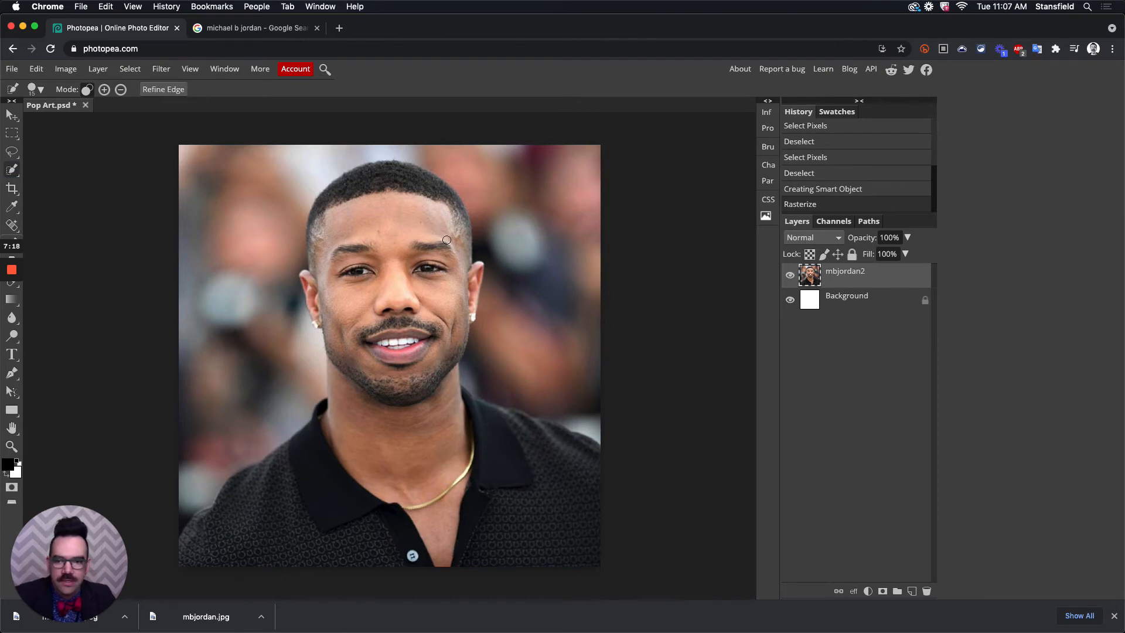
drag(388, 214, 407, 268)
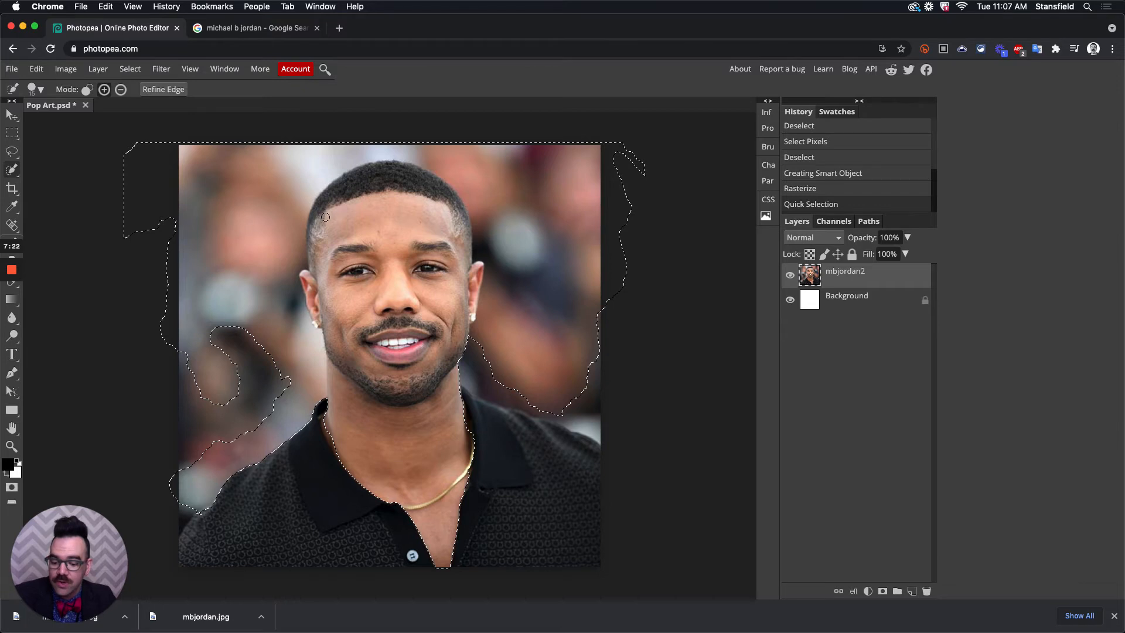
key(ctrl+d)
click(401, 456)
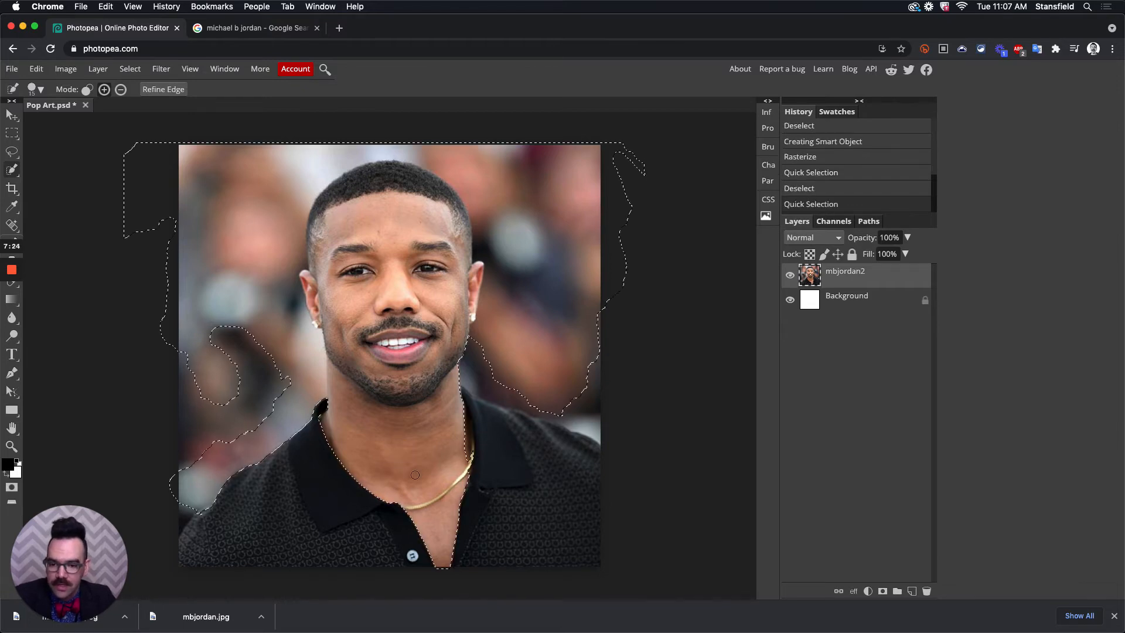
key(ctrl+d)
click(523, 466)
key(ctrl+d)
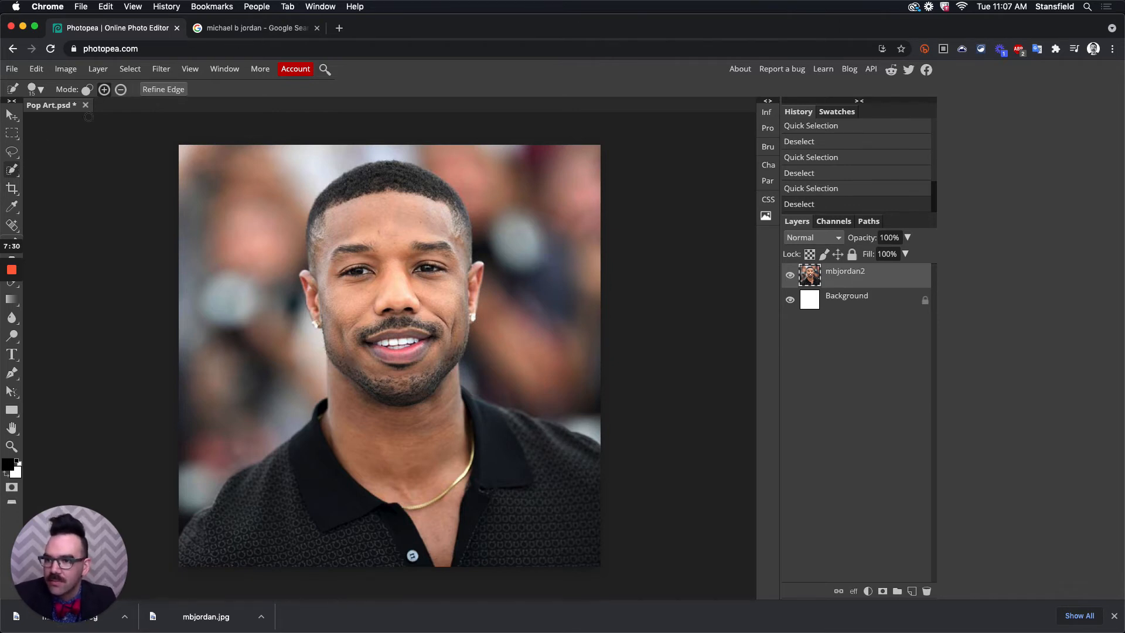
Select the neck skin with the Magic Wand at tolerance 16 and set the tool to add to the selection
drag(12, 170, 55, 174)
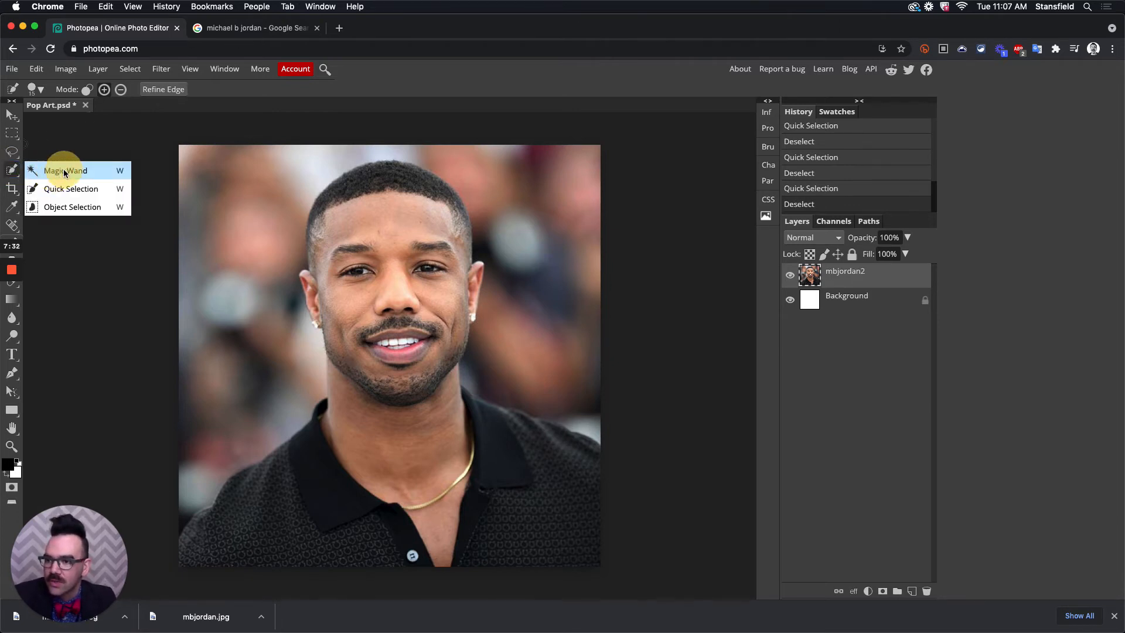
click(65, 170)
click(414, 448)
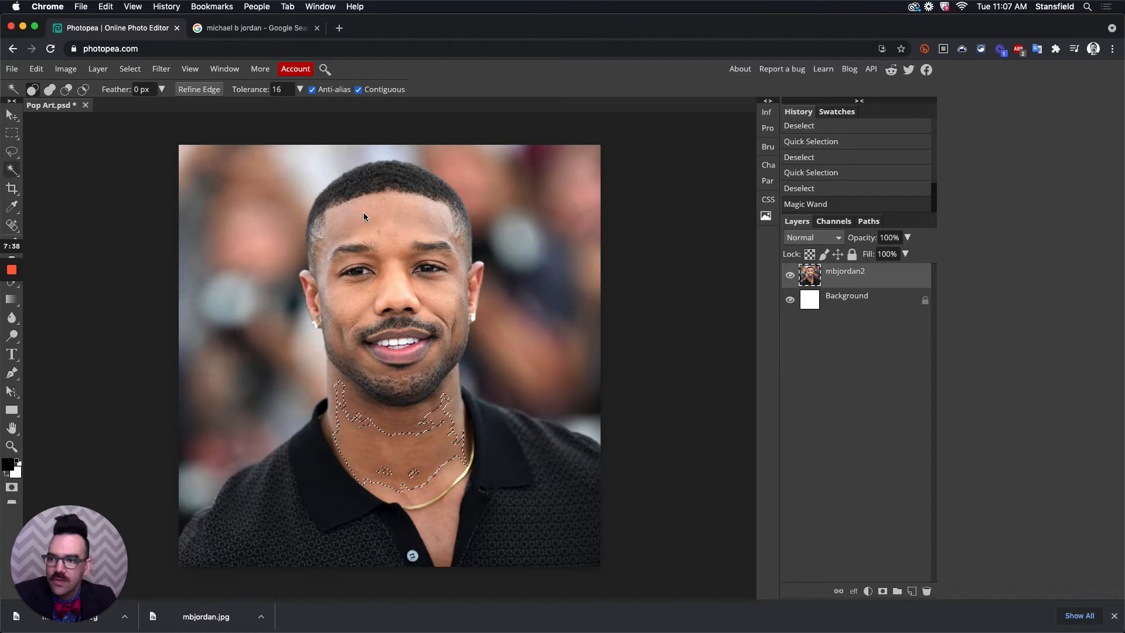
click(50, 92)
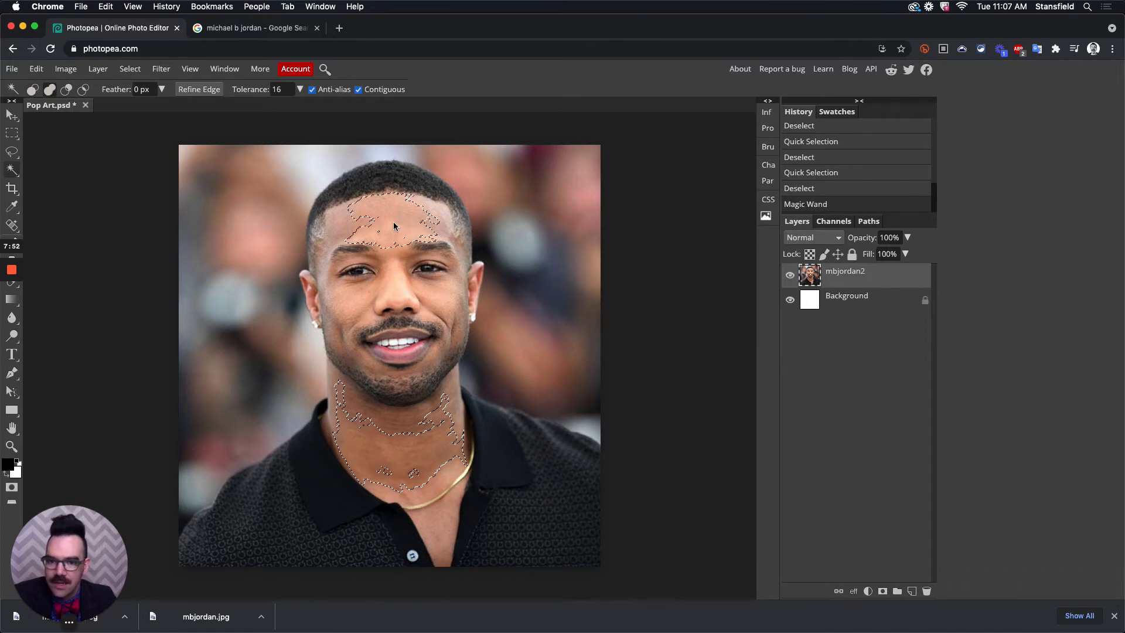
Add the forehead, nose, upper lip, mouth and chin areas to the selection with the Magic Wand
click(361, 224)
click(392, 270)
click(394, 298)
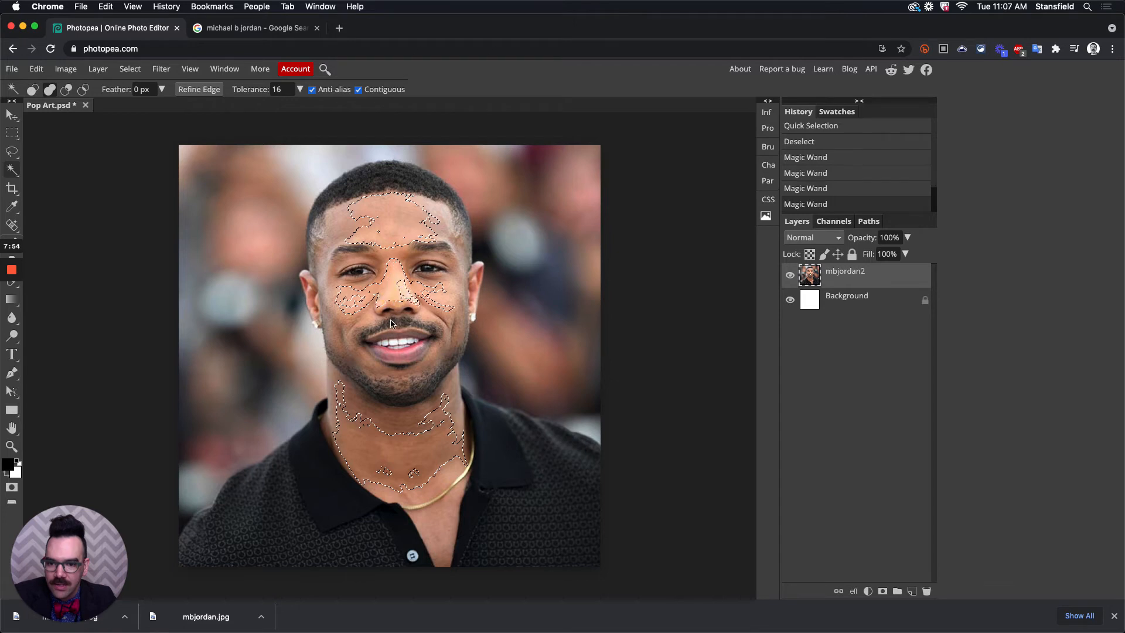
click(394, 317)
click(394, 323)
click(404, 329)
click(406, 362)
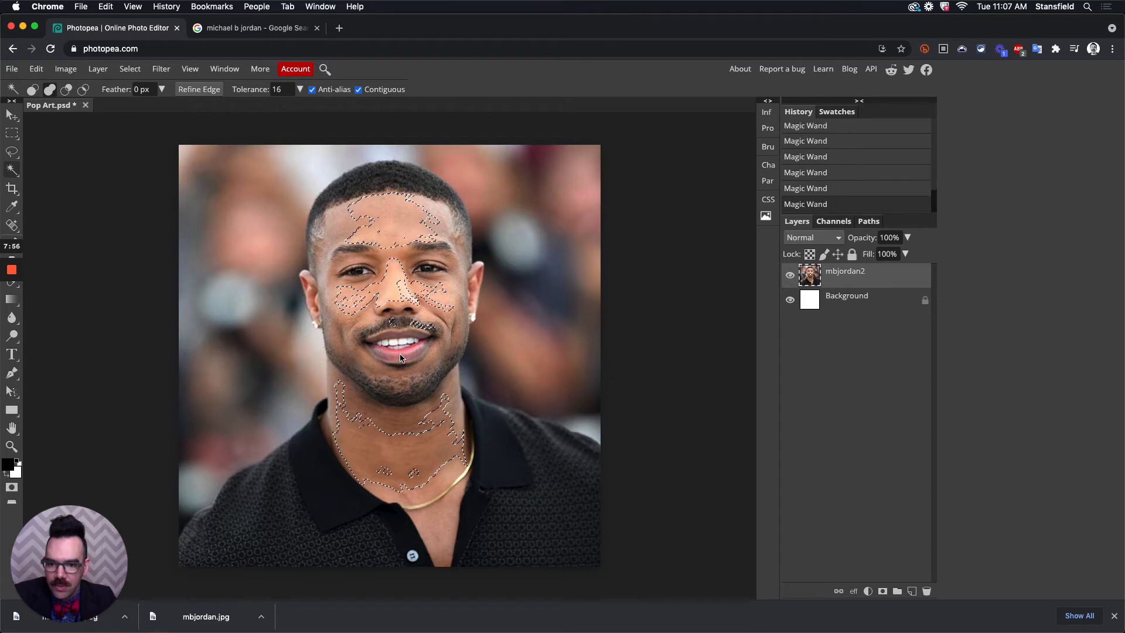
click(403, 383)
click(371, 372)
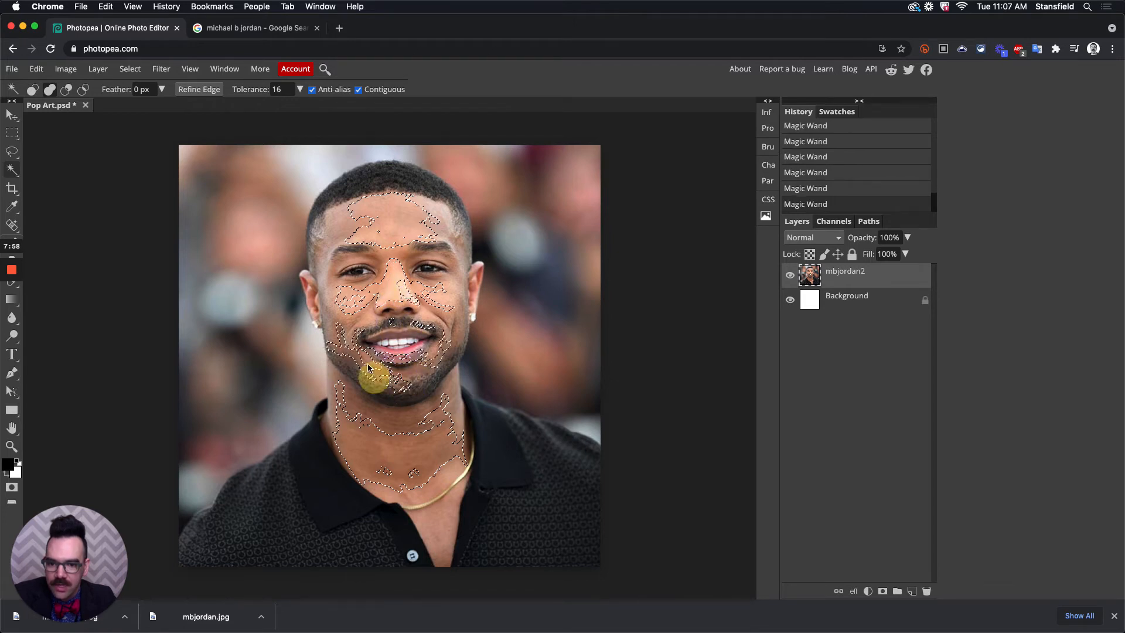
Extend the Magic Wand selection over the left eyebrow and temple, the hair and the right side of the forehead
click(348, 264)
click(341, 244)
click(332, 223)
click(343, 211)
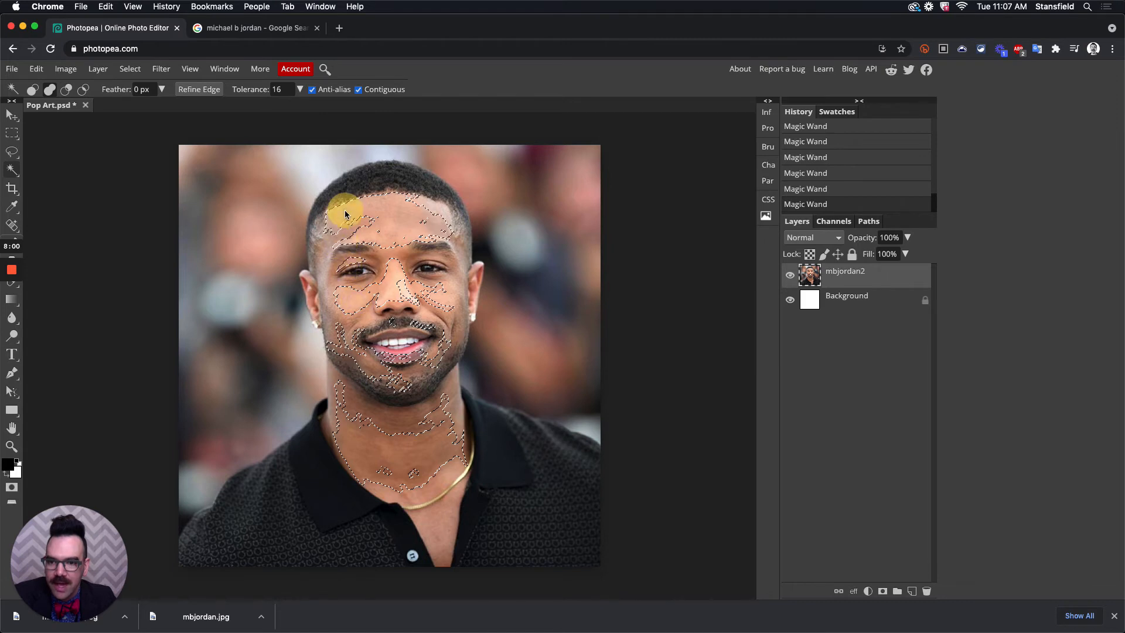
click(367, 185)
click(394, 179)
click(428, 188)
click(447, 221)
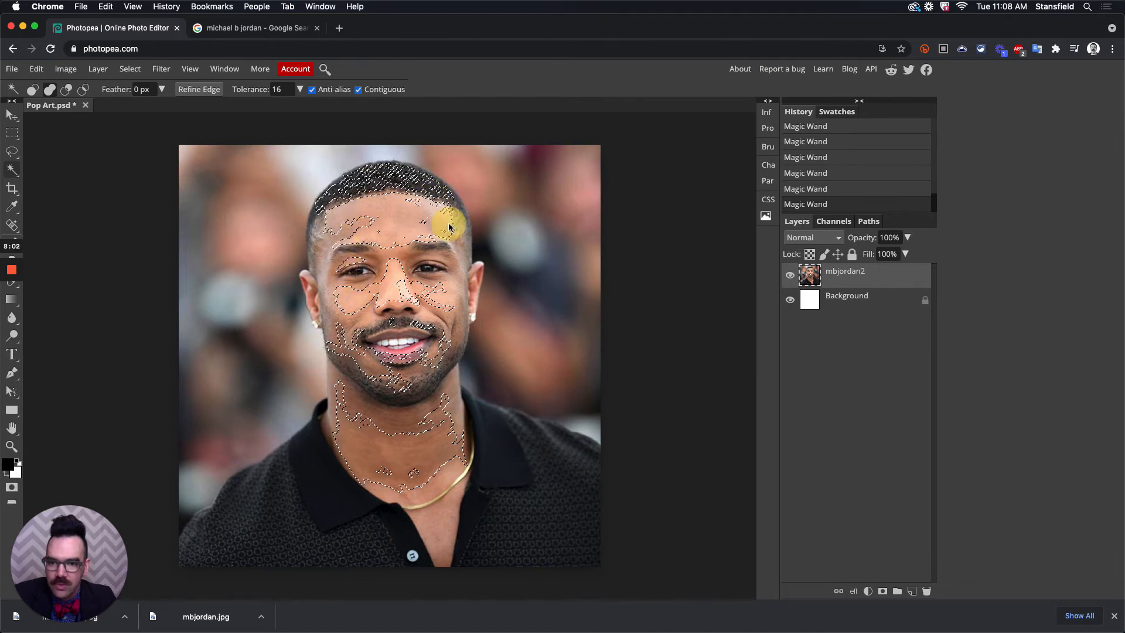
Add the right eyebrow and cheek, chin, lower neck and open chest area to the Magic Wand selection
click(441, 252)
click(436, 302)
click(415, 359)
click(410, 402)
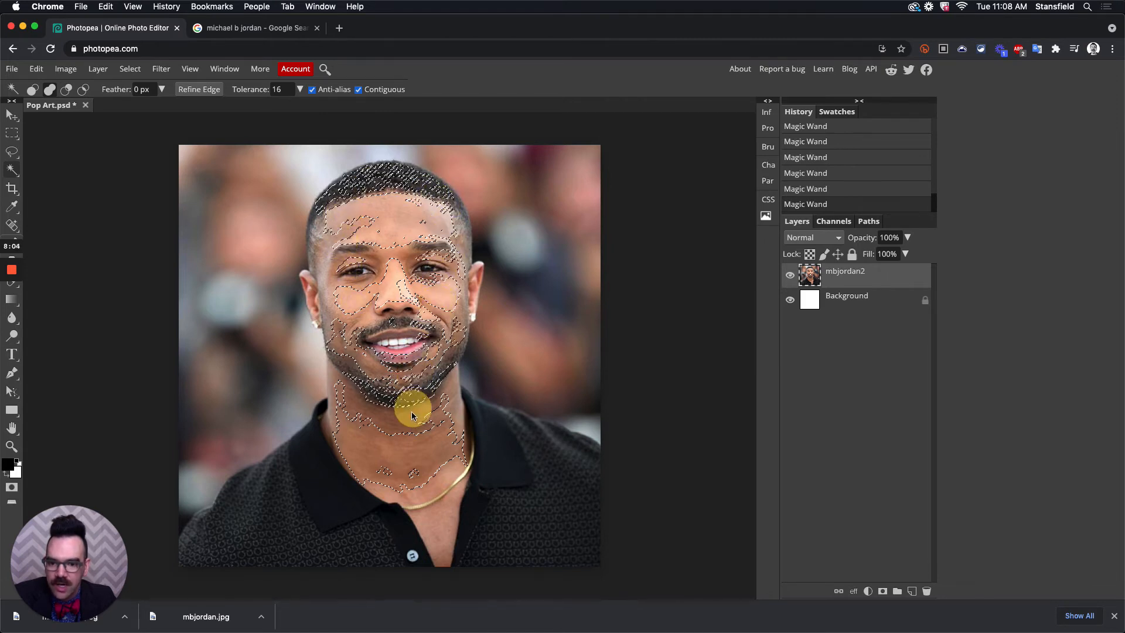
click(406, 457)
click(419, 493)
click(433, 523)
click(434, 477)
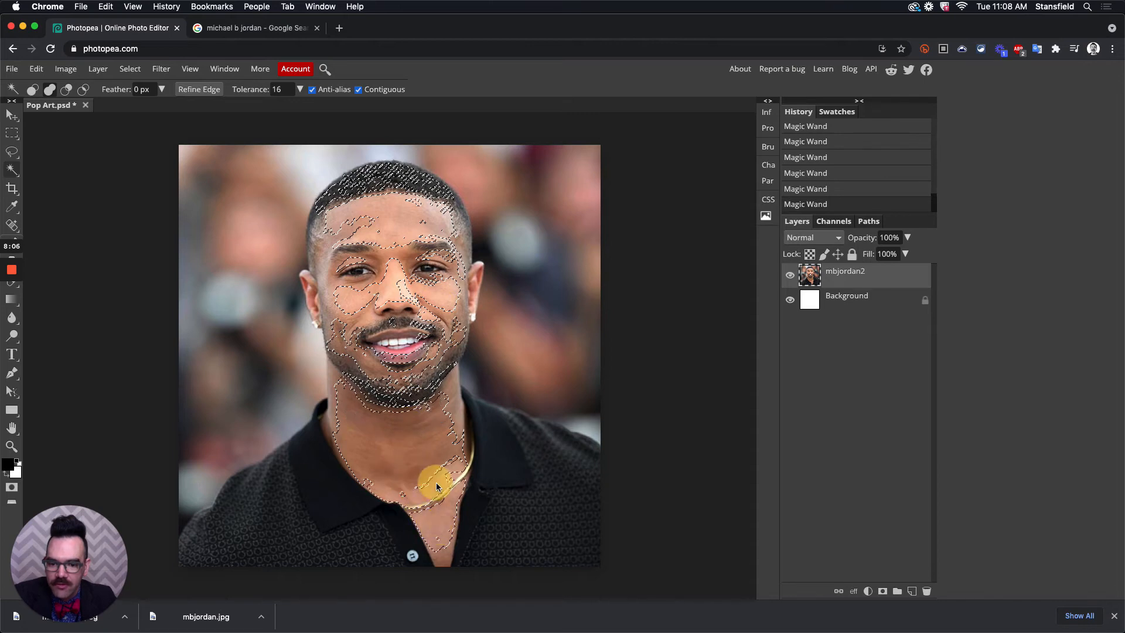
click(445, 459)
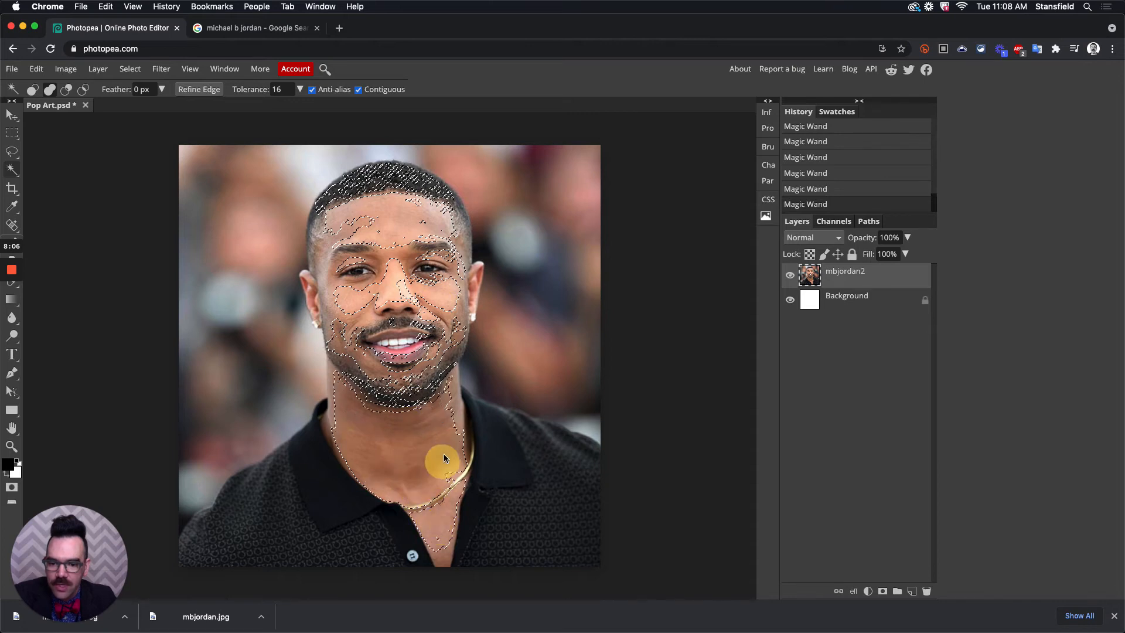
Add the left jaw edge, right temple and ear, and the beard along the jawline to the selection
click(334, 371)
click(339, 353)
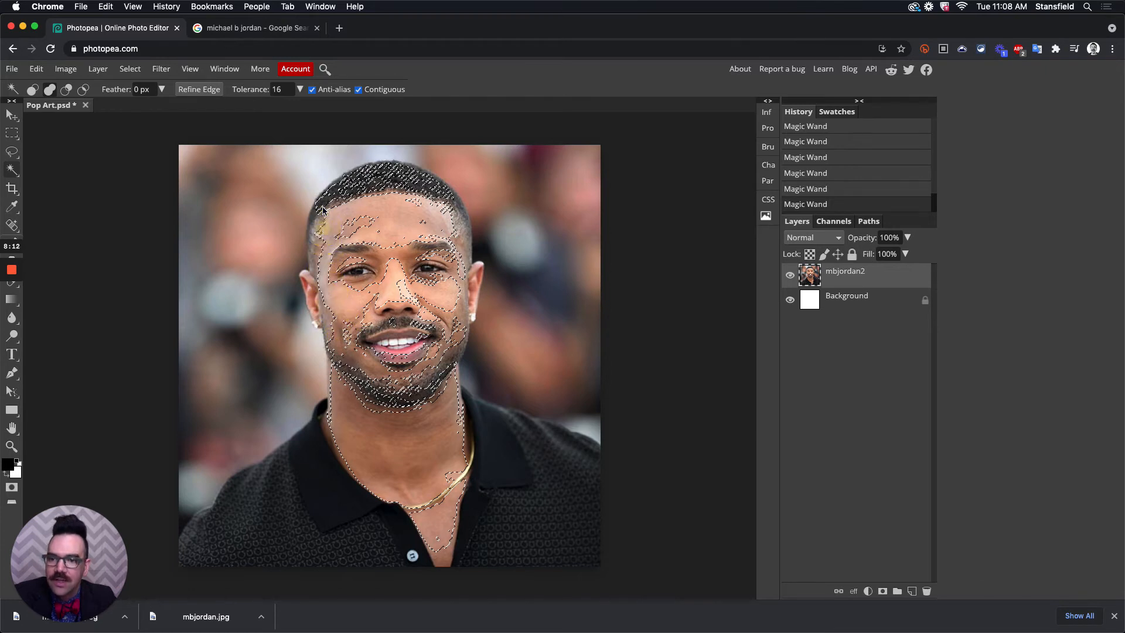
click(463, 258)
click(478, 276)
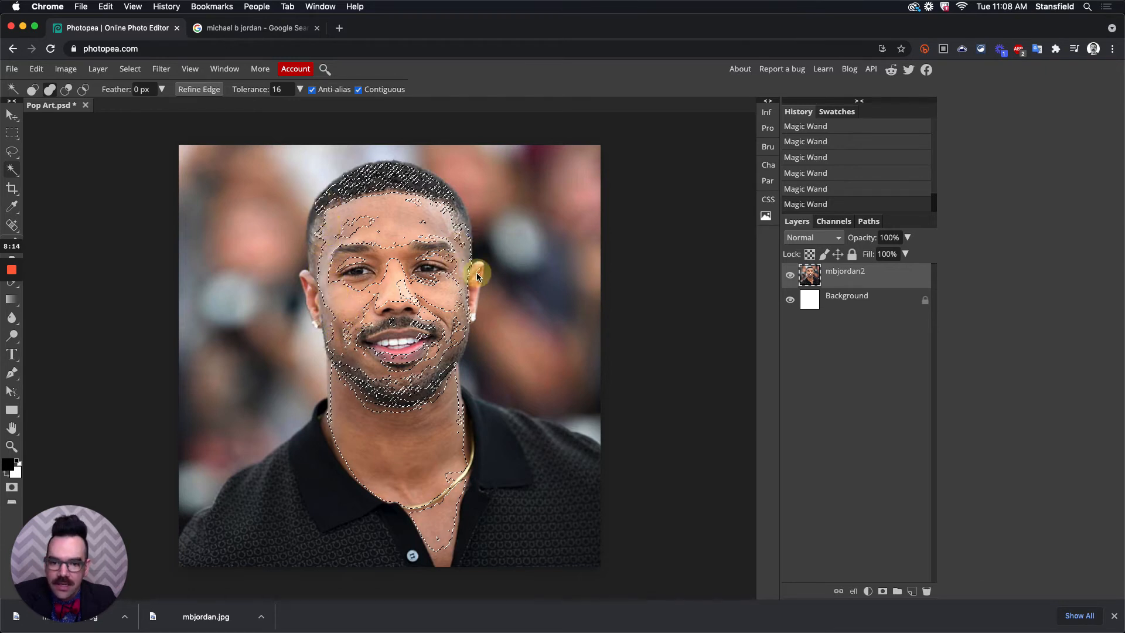
click(470, 280)
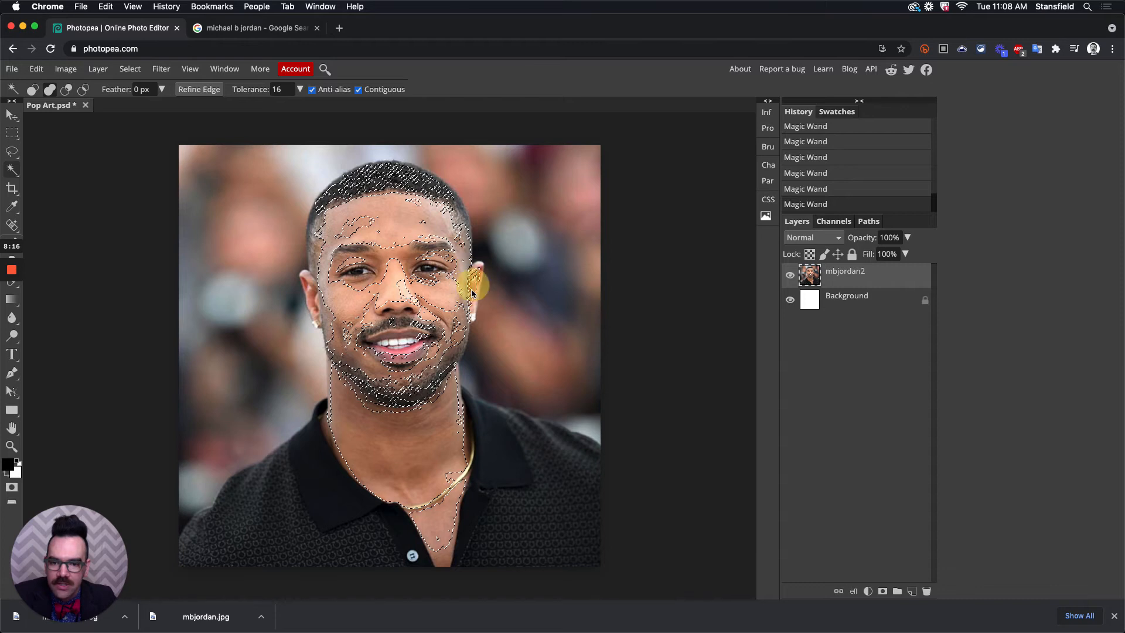
click(364, 353)
click(379, 391)
click(413, 400)
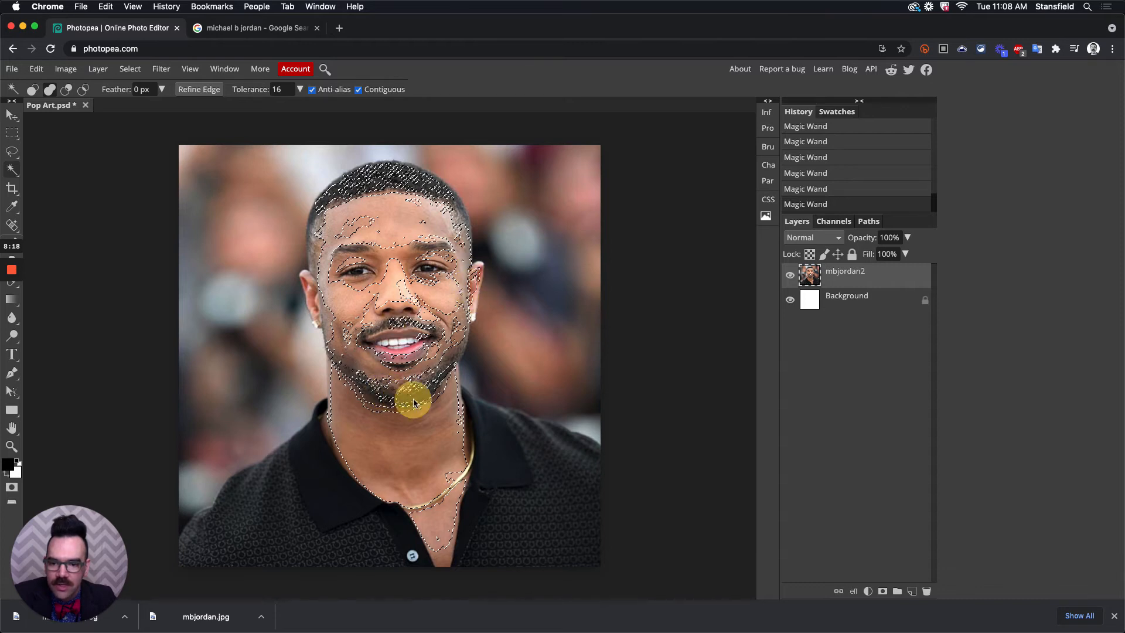
click(435, 382)
click(448, 358)
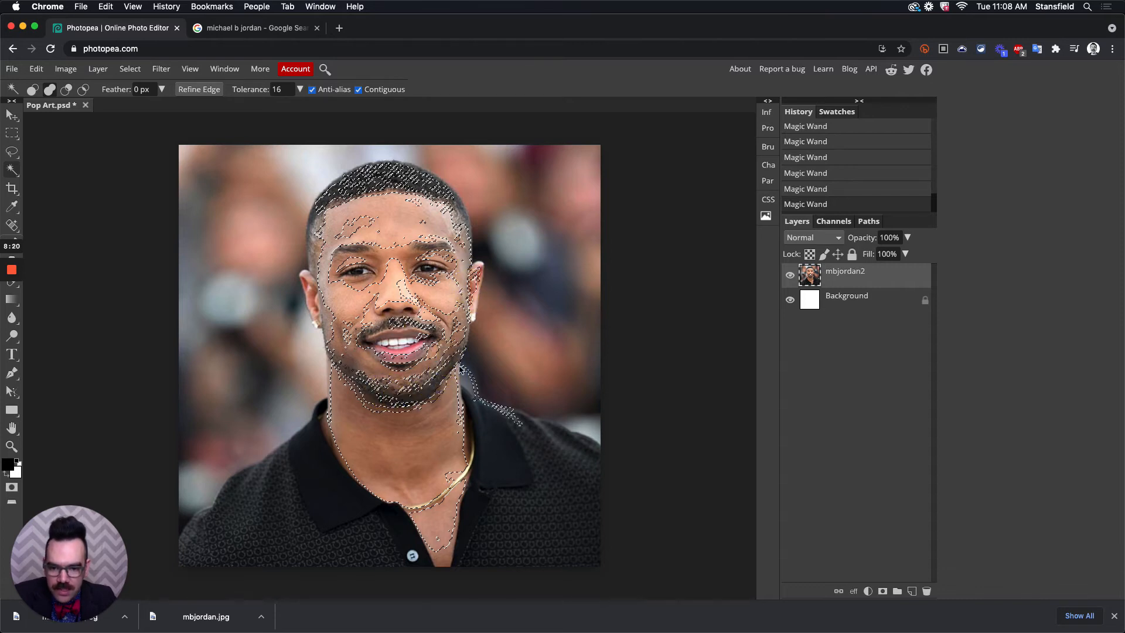
Add the black shirt with its collar and placket, plus remaining neck and chest patches, to the Magic Wand selection
click(481, 450)
click(388, 521)
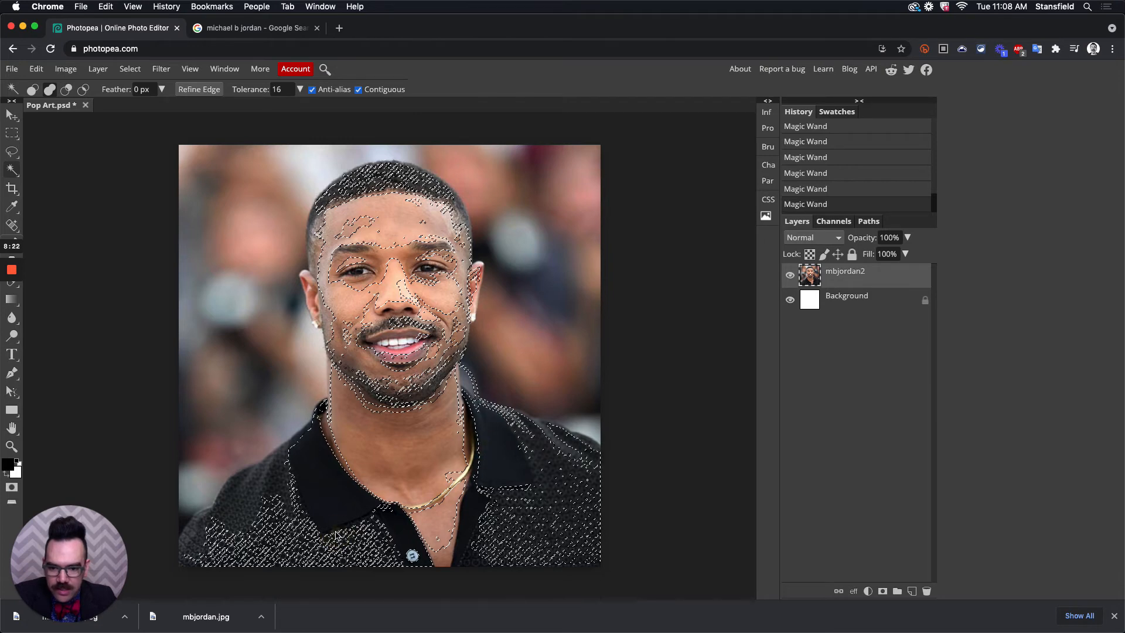
click(336, 532)
click(318, 485)
click(249, 483)
click(253, 536)
click(360, 492)
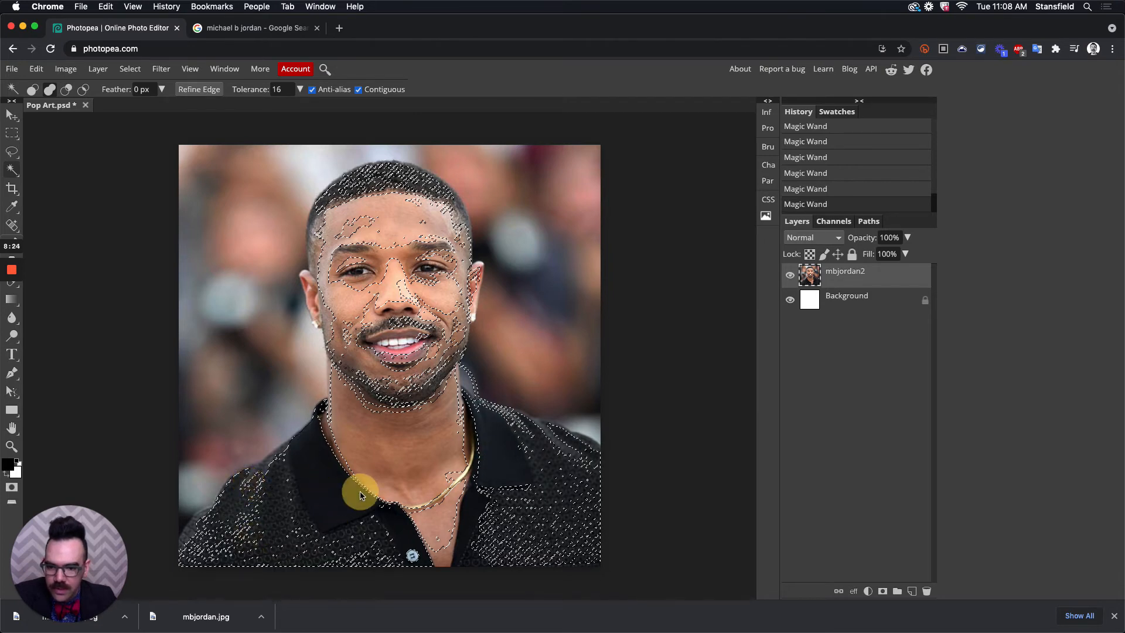
click(414, 463)
click(437, 521)
click(415, 475)
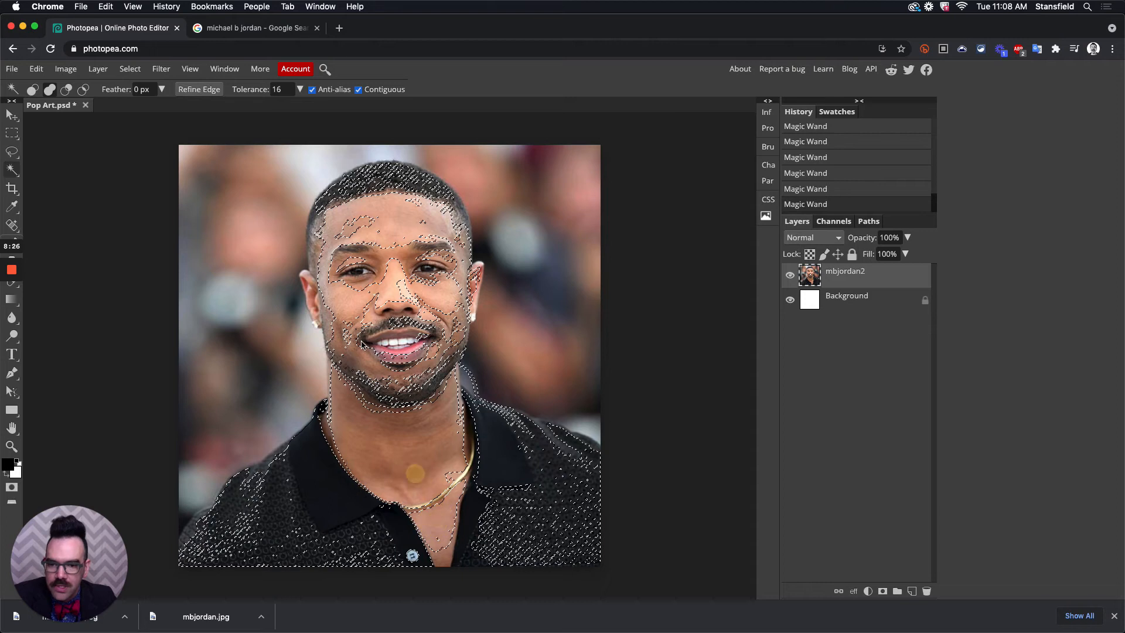
Fill in missed spots around the mustache, left temple and across the hair with the Magic Wand
click(365, 345)
click(377, 329)
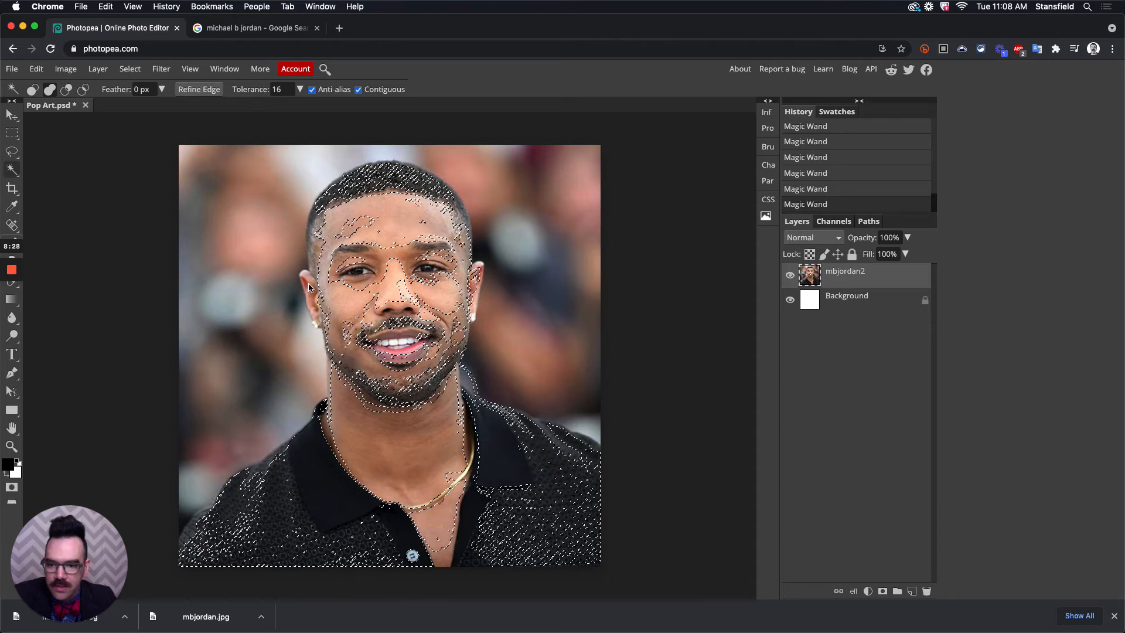
click(315, 248)
click(312, 236)
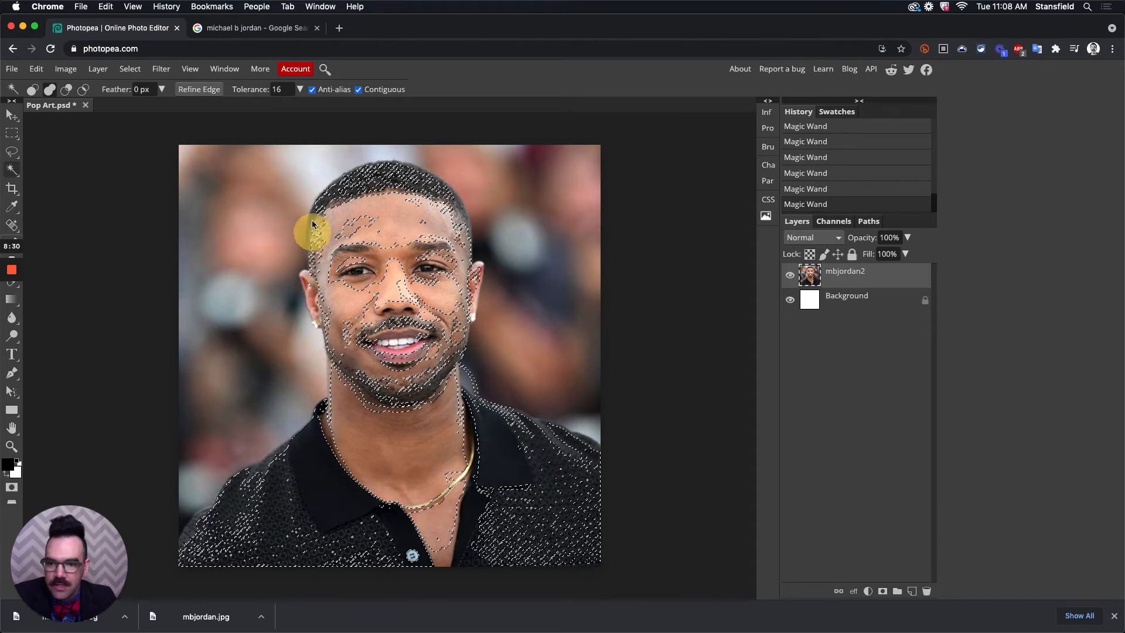
click(316, 217)
click(365, 186)
click(396, 175)
click(428, 191)
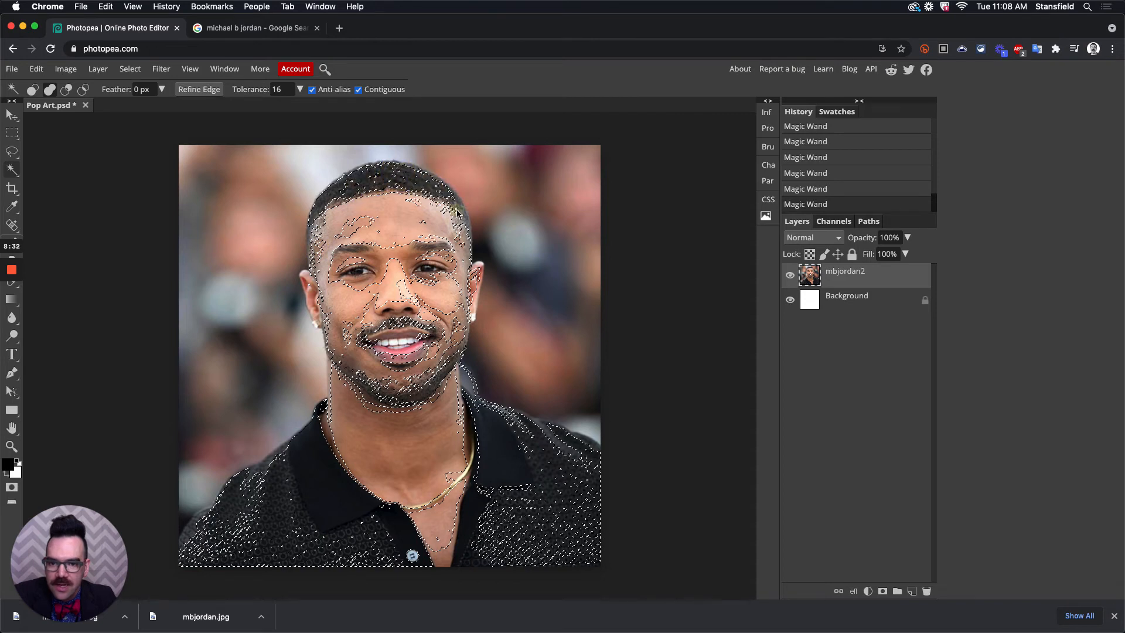
click(458, 211)
click(447, 200)
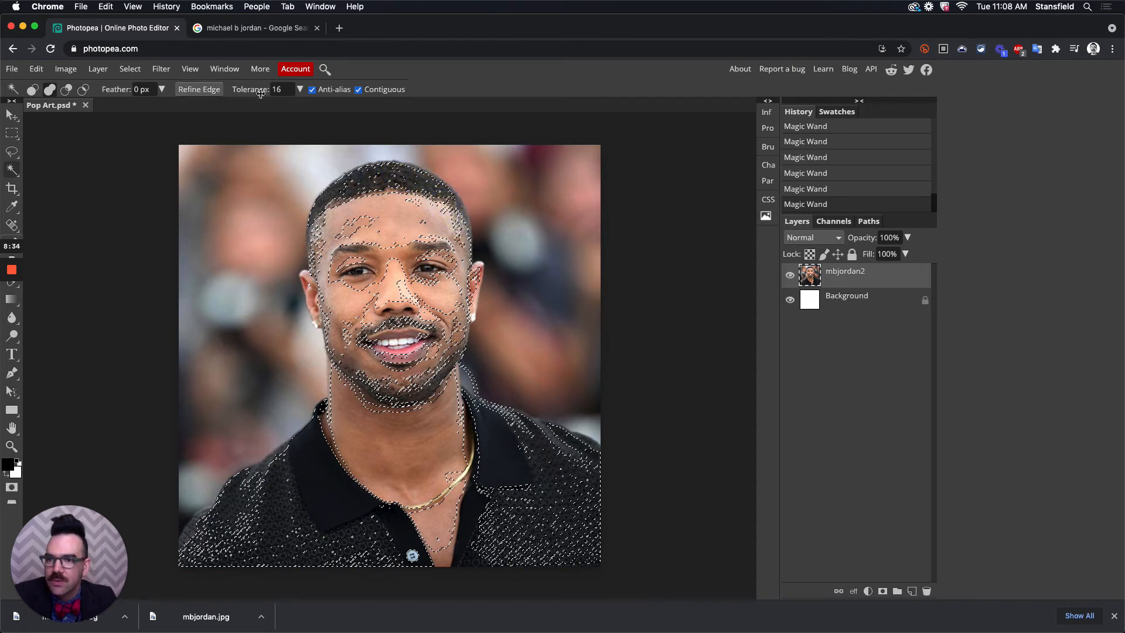
Set the Magic Wand tolerance to 61 and add the brow area, mustache and chin to the selection
drag(244, 89, 257, 91)
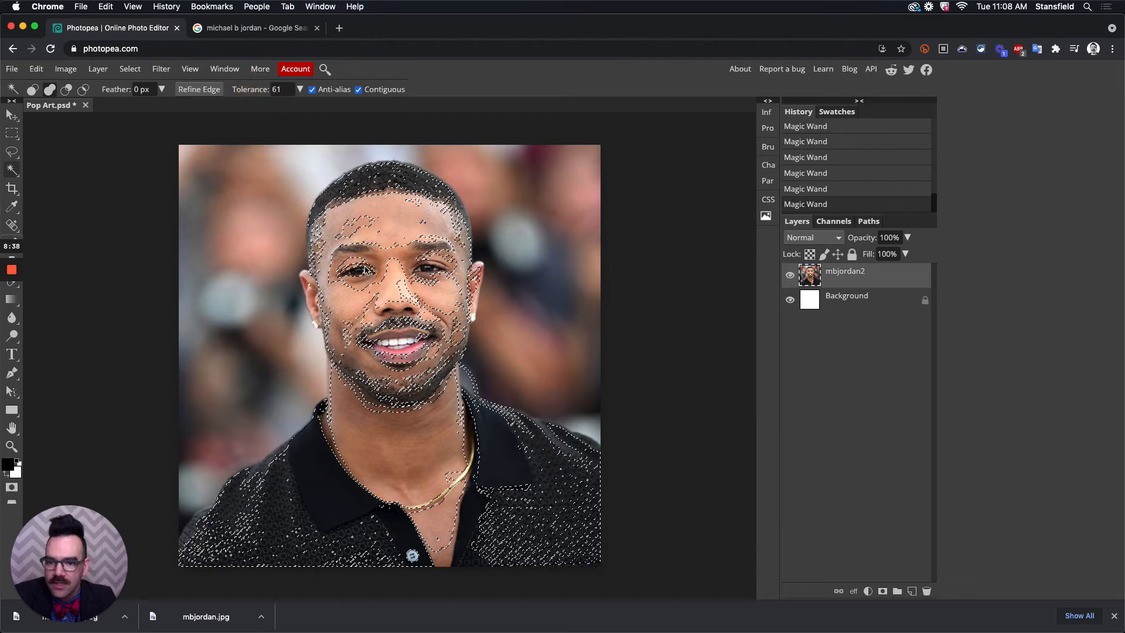
click(381, 256)
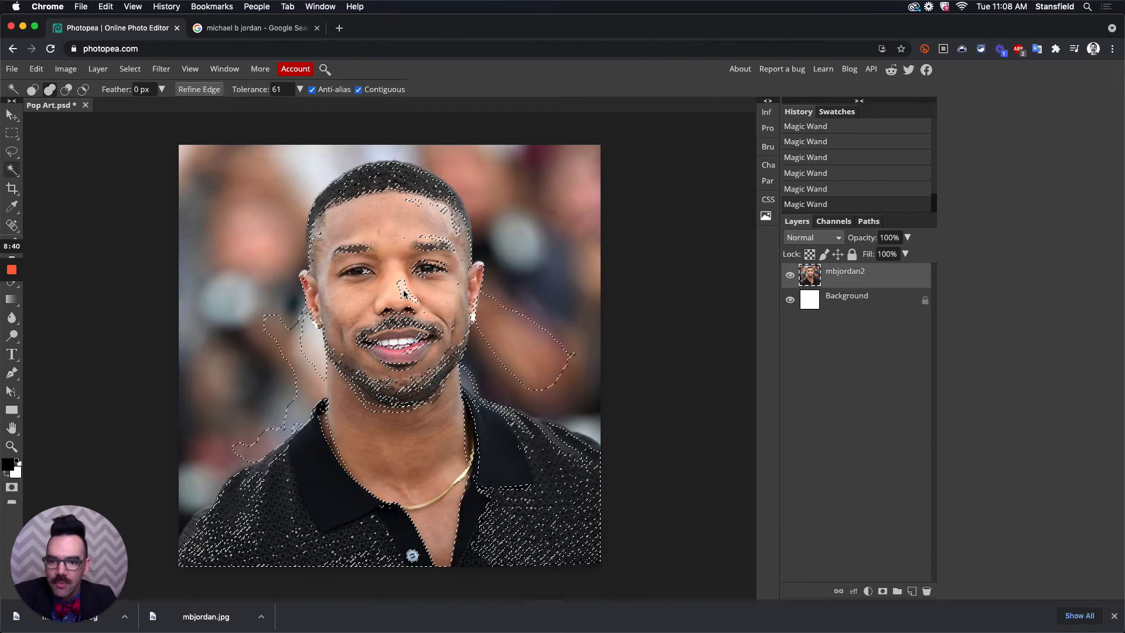
click(401, 328)
click(401, 371)
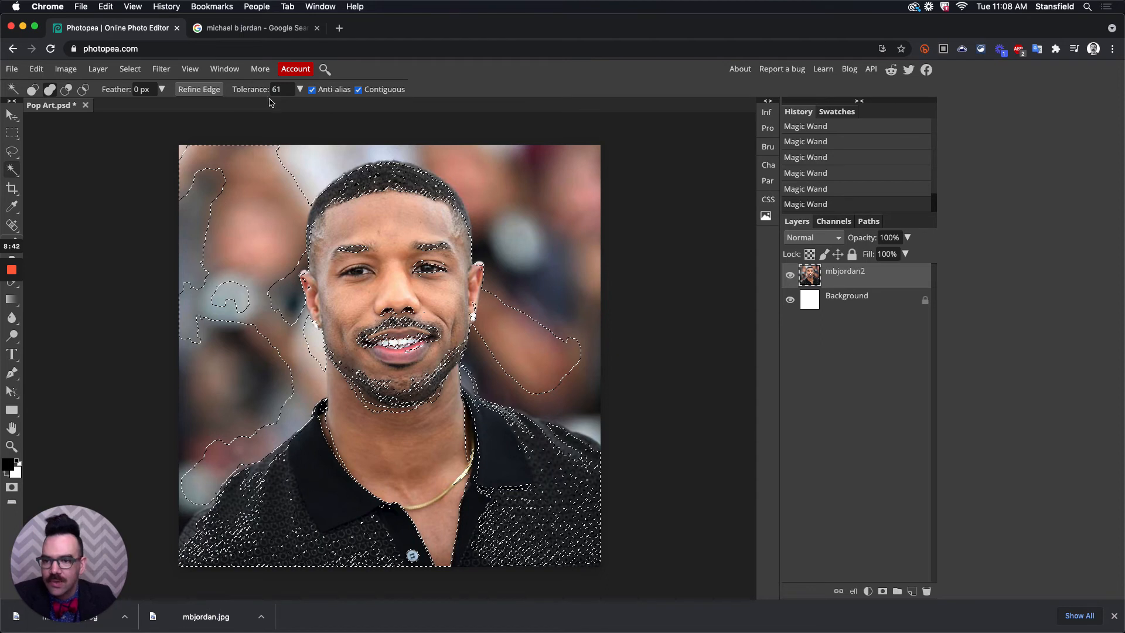
Set the Magic Wand tolerance to 26 and subtract the blurred background patches at the photo's upper left from the selection
drag(254, 89, 247, 90)
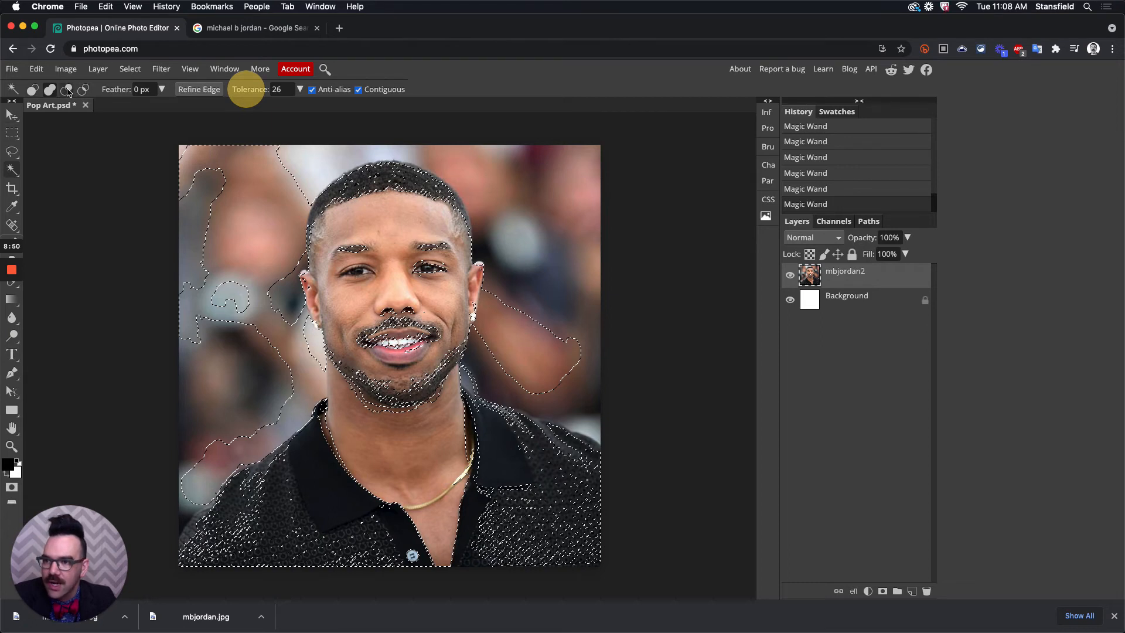
click(67, 90)
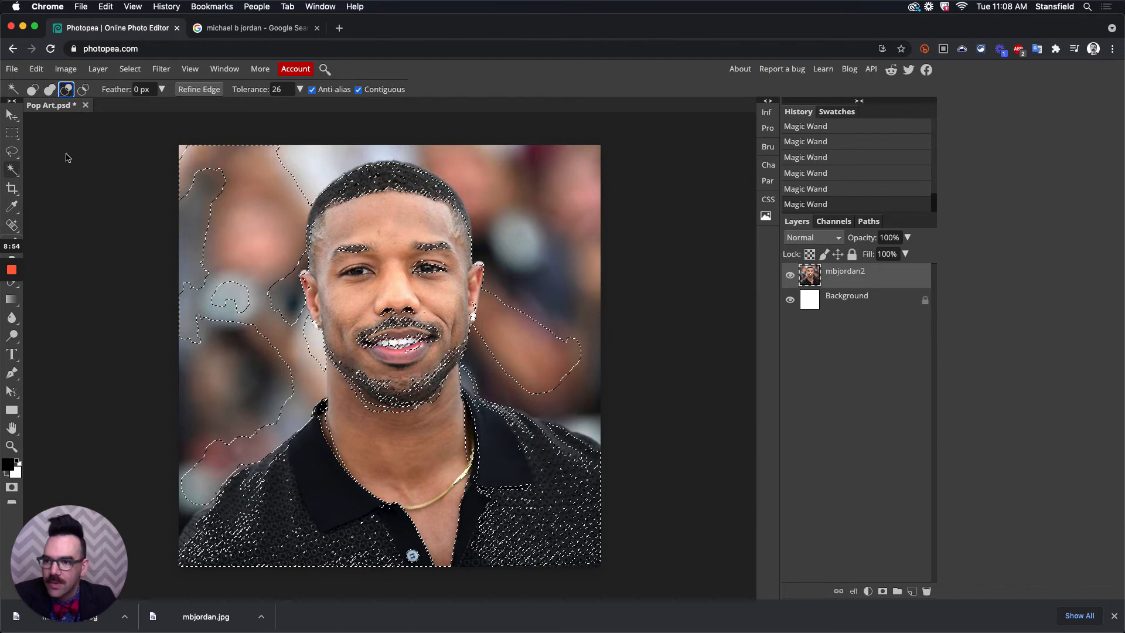
click(245, 195)
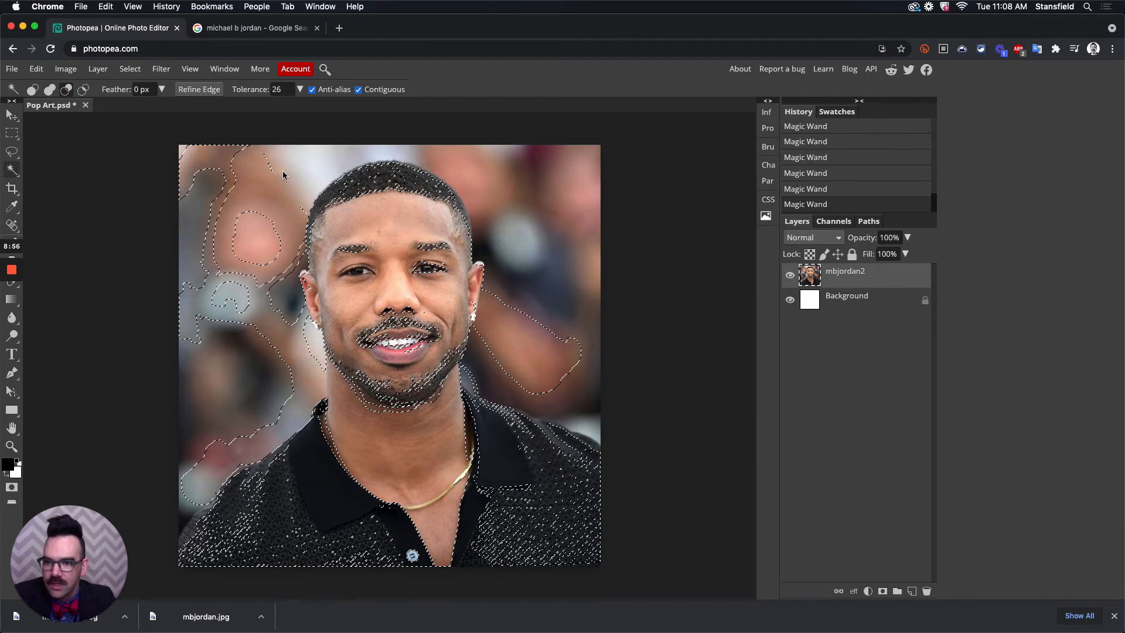
click(219, 163)
click(191, 154)
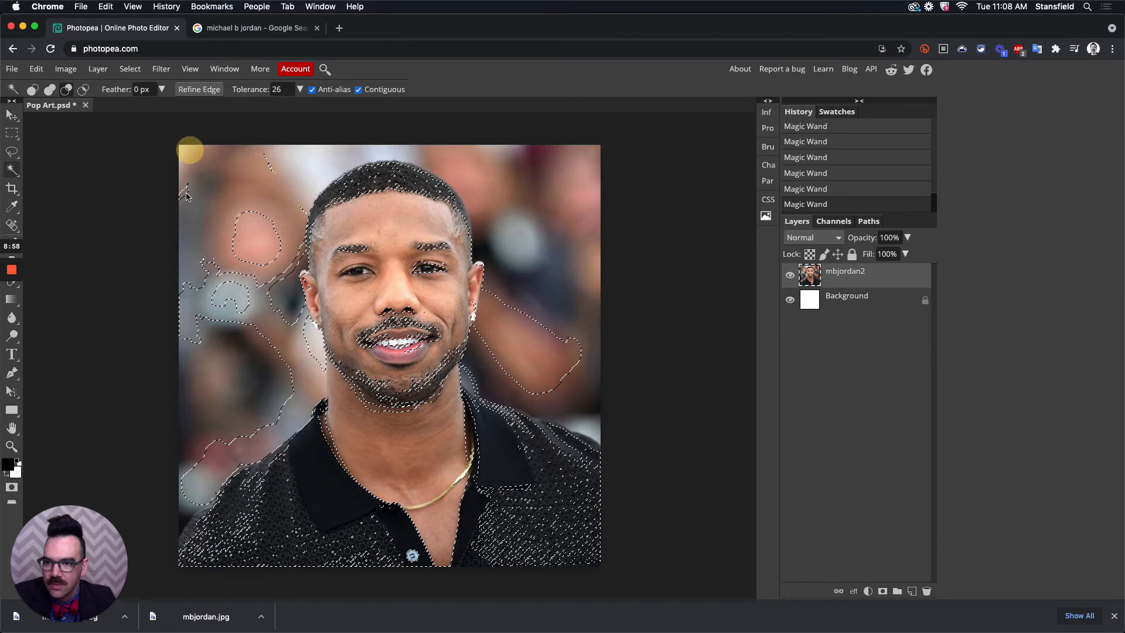
click(252, 243)
click(228, 306)
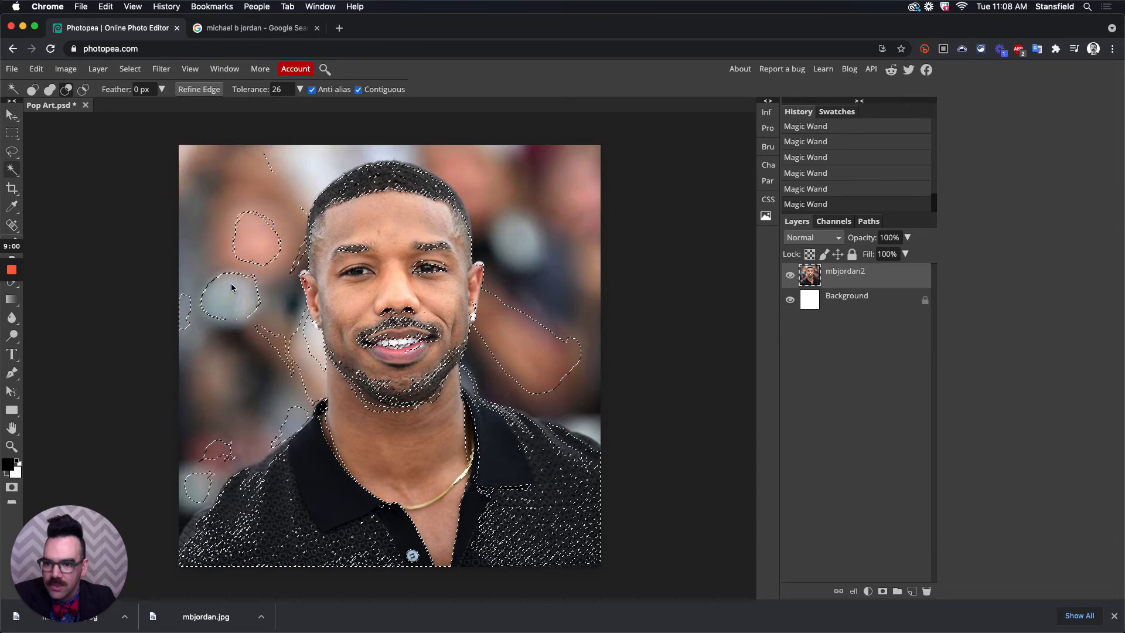
click(254, 241)
click(227, 255)
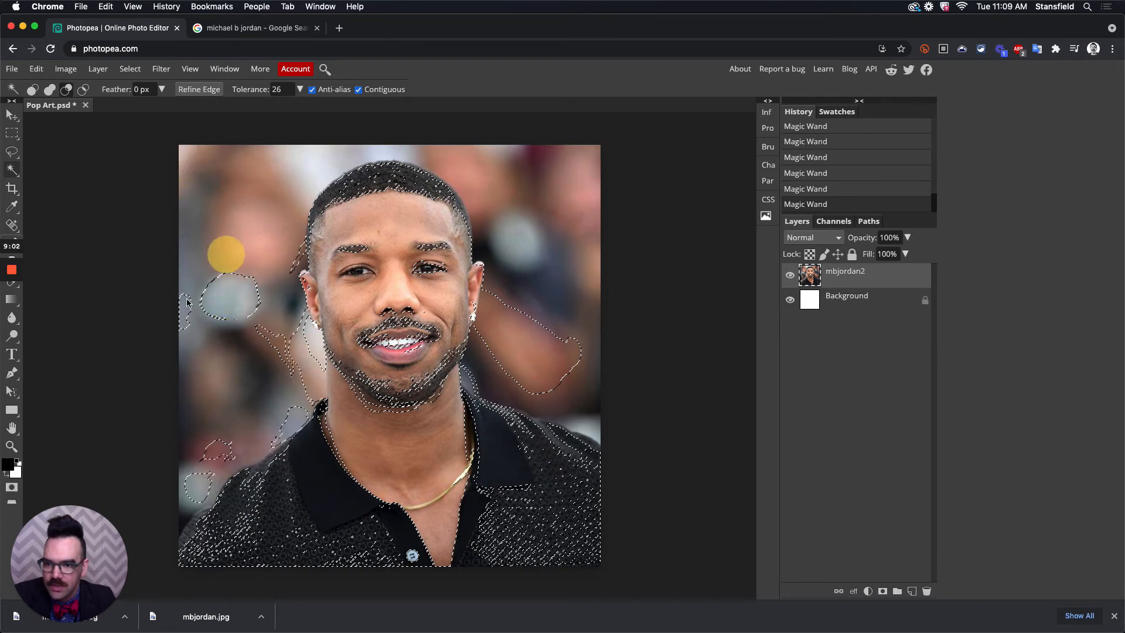
Subtract the leftover background patches along the photo's left edge and above the left shoulder from the selection
click(176, 310)
click(186, 304)
click(273, 340)
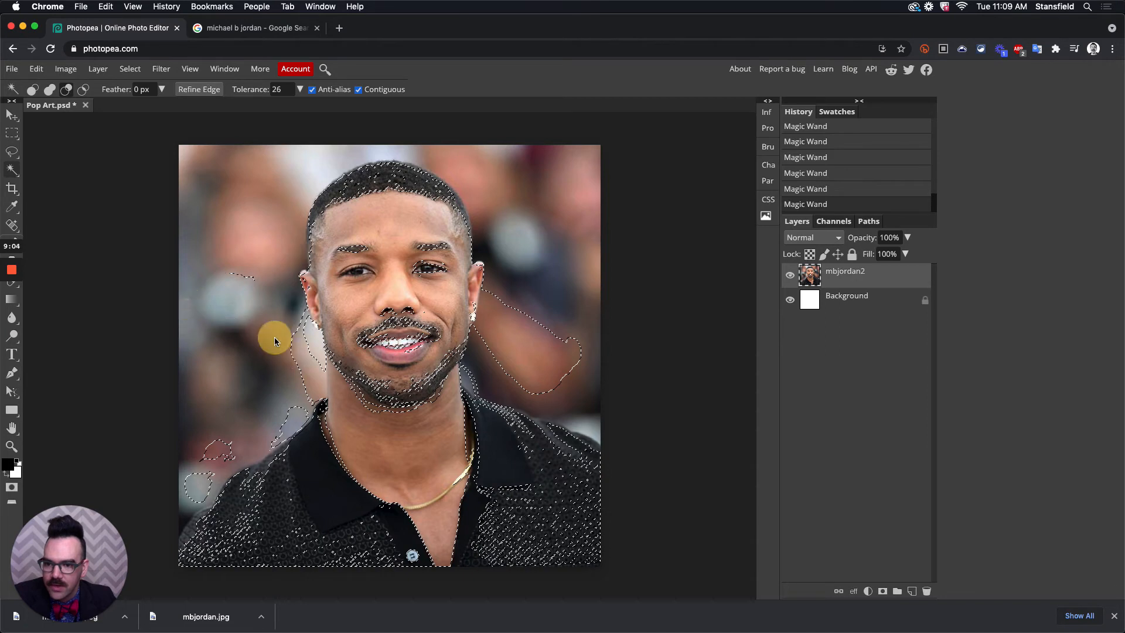
click(217, 448)
click(189, 487)
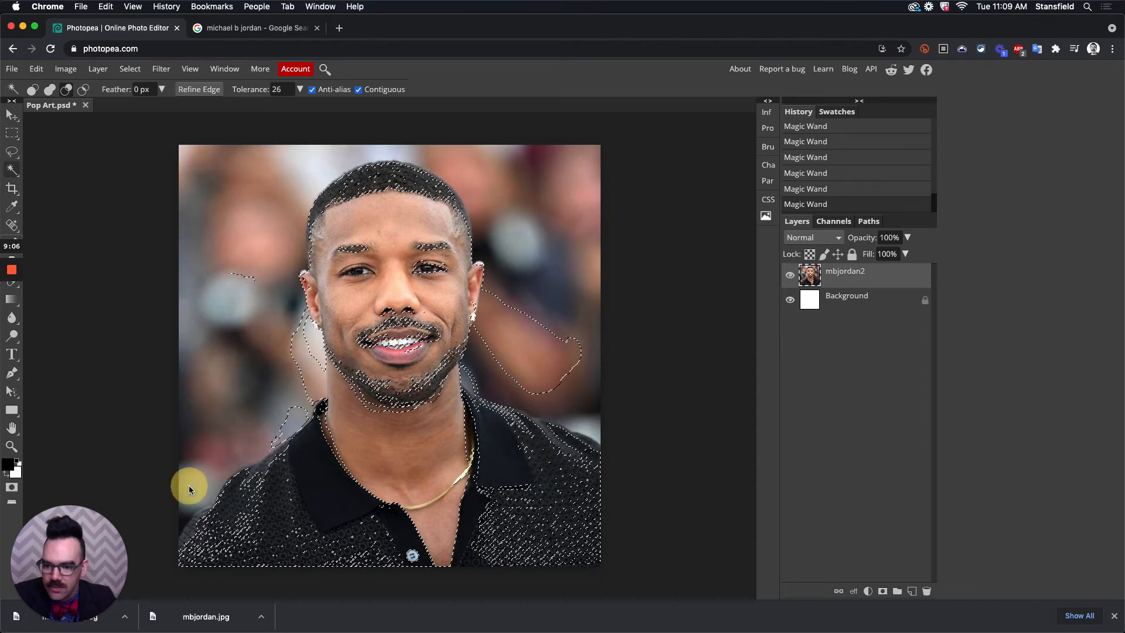
Subtract the background beside the left jaw and collar and the blurred arm right of the neck from the selection
click(308, 366)
click(296, 340)
click(296, 356)
click(291, 425)
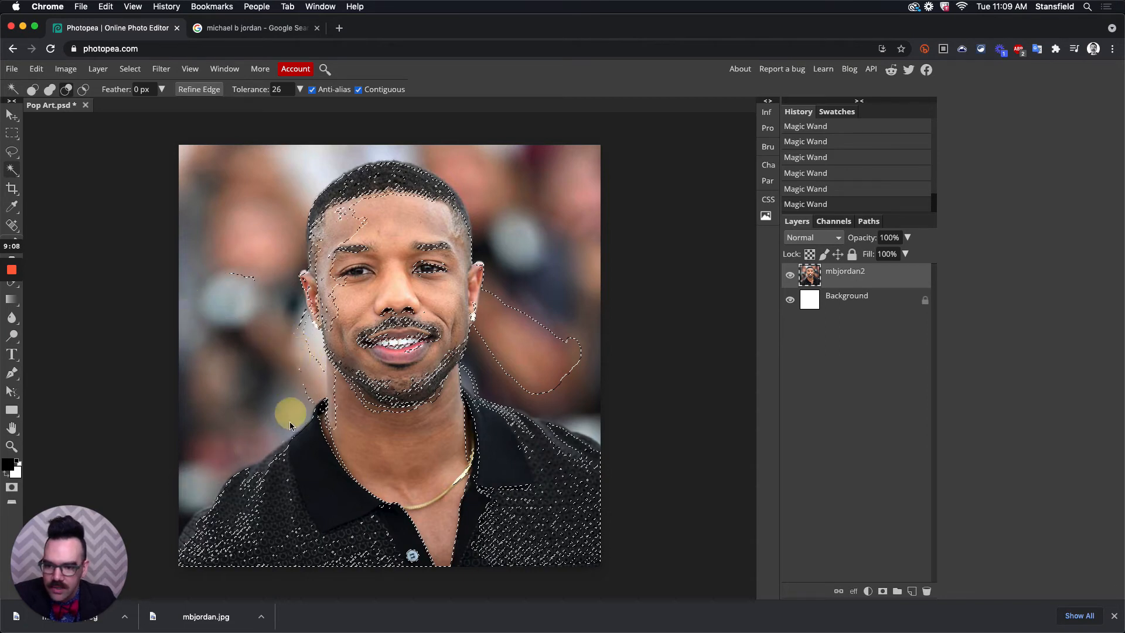
click(294, 328)
click(245, 279)
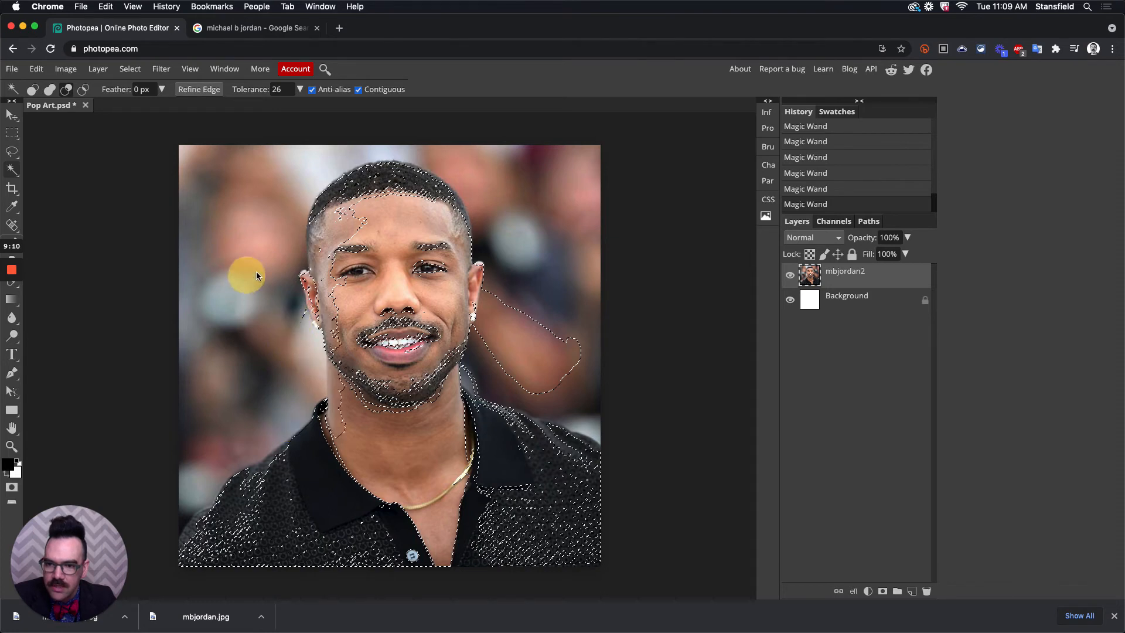
click(533, 351)
click(557, 351)
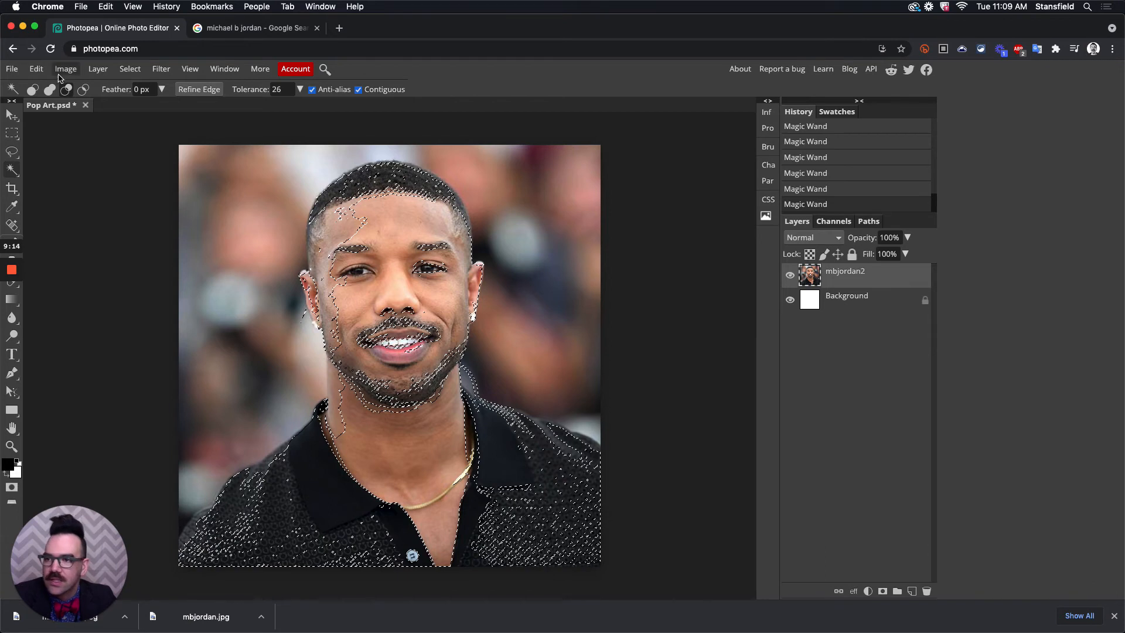
Add the shirt's right side back to the selection, plus the left temple, ear, jaw and neck edge at tolerance 25
click(50, 89)
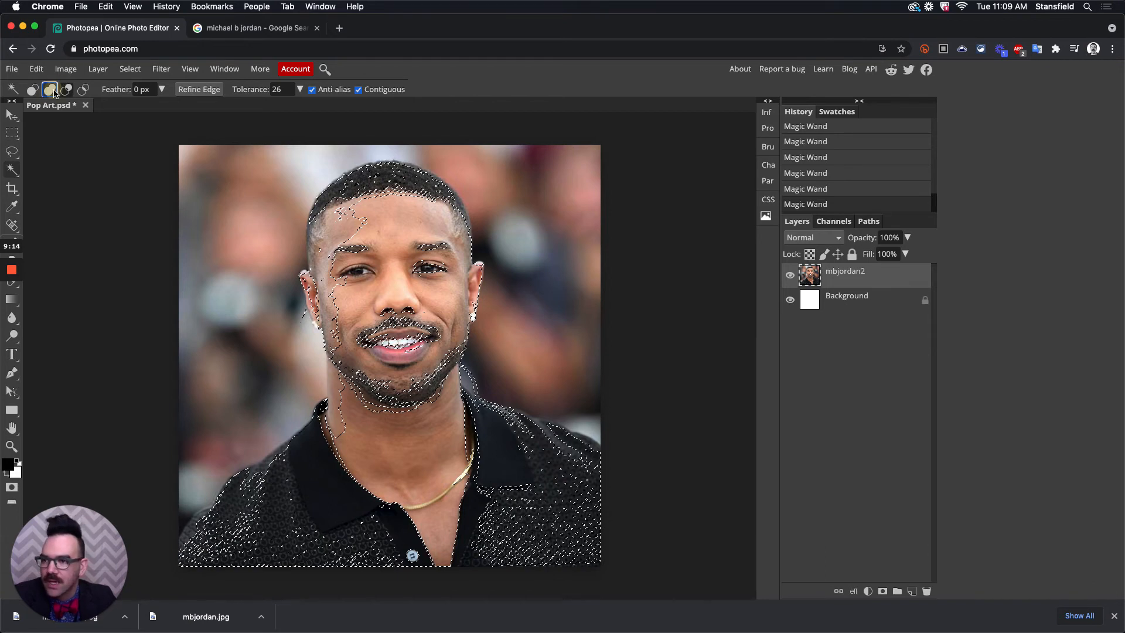
click(539, 440)
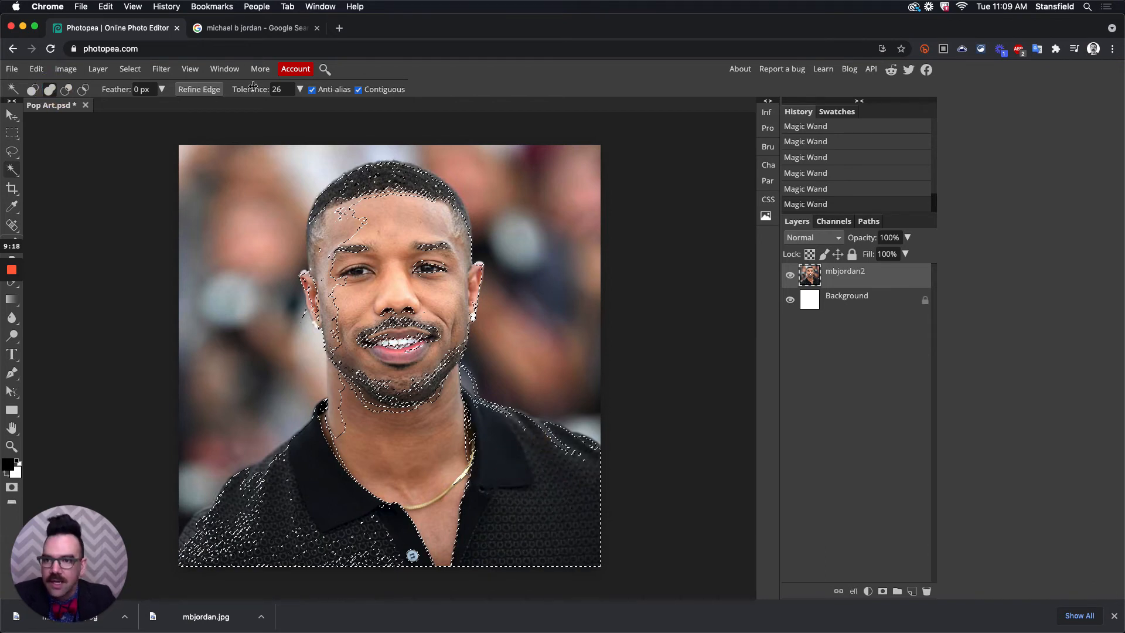
mouse_move(252, 86)
mouse_down()
mouse_move(264, 94)
mouse_move(249, 92)
mouse_up()
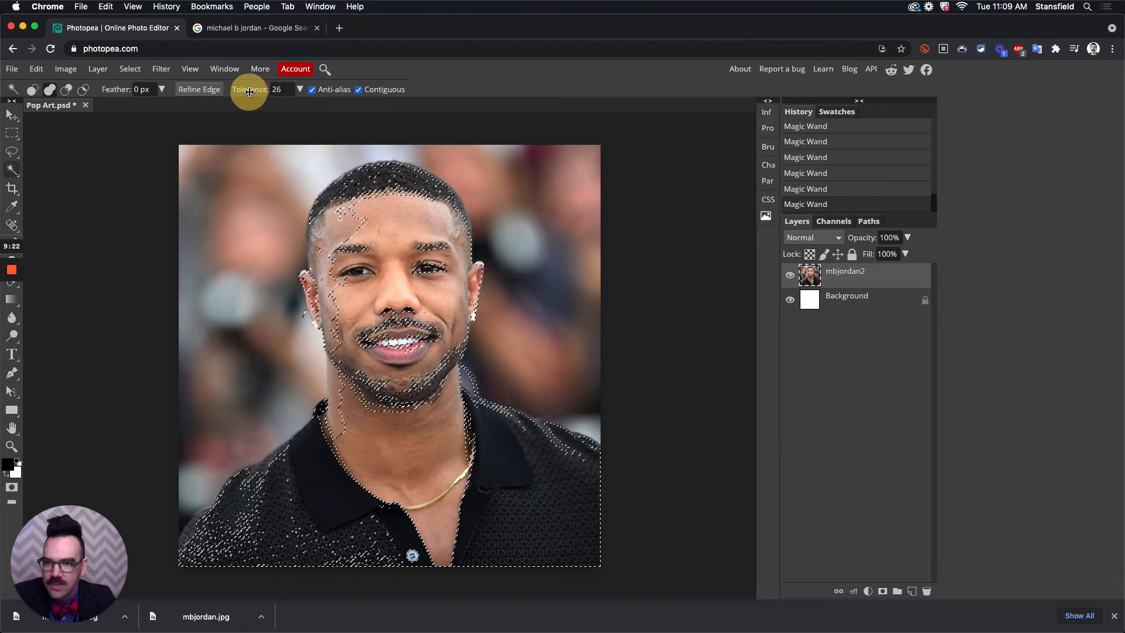
click(334, 213)
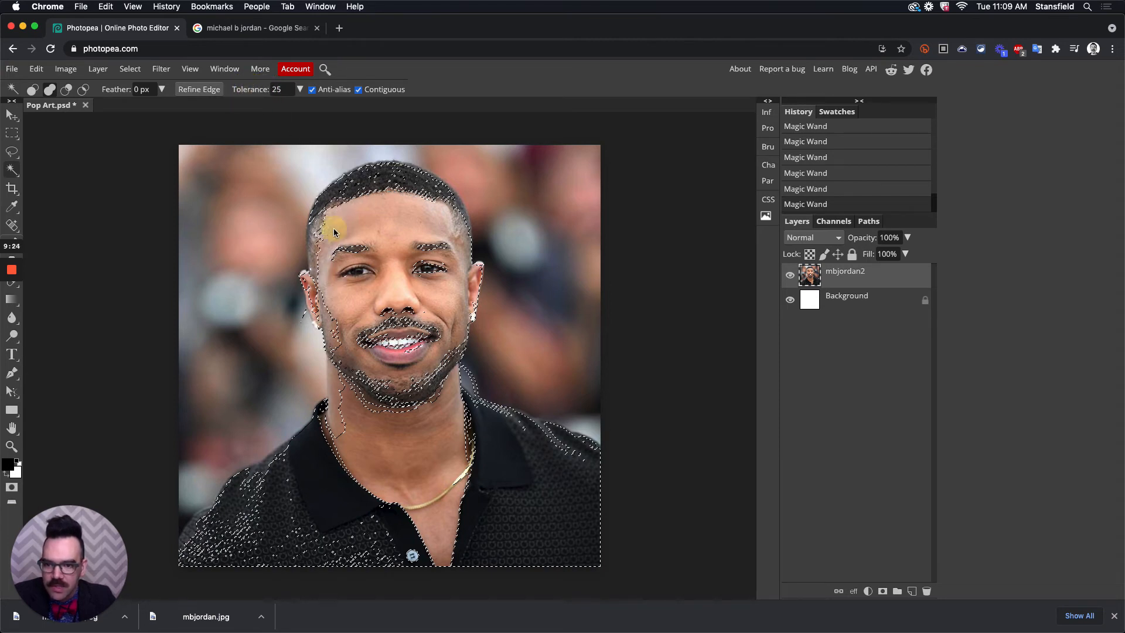
click(311, 294)
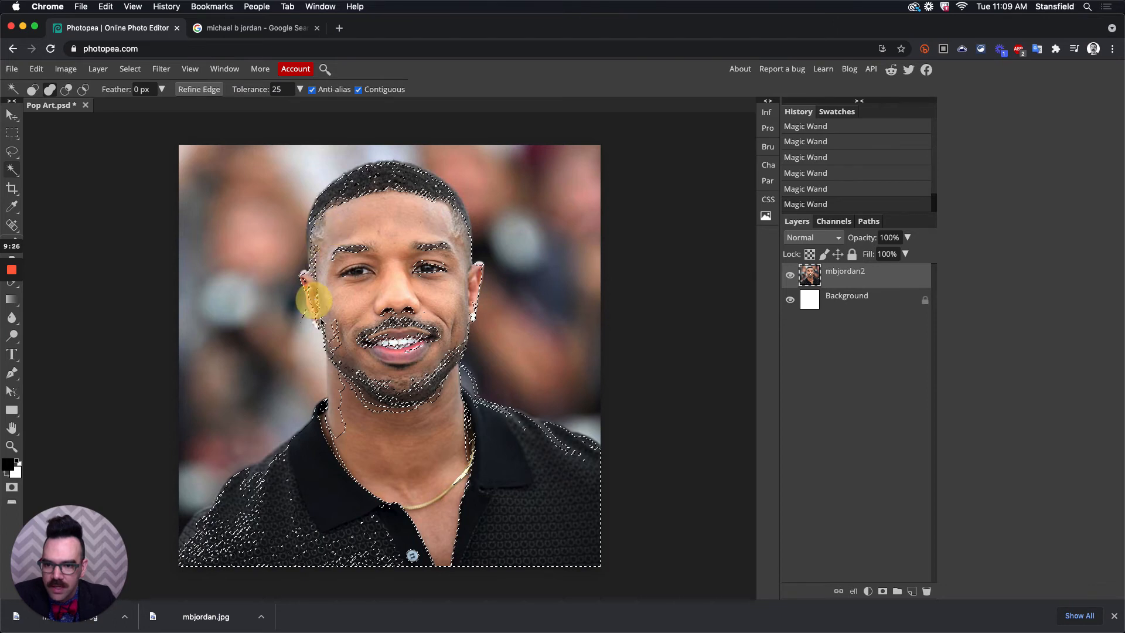
click(330, 334)
click(333, 424)
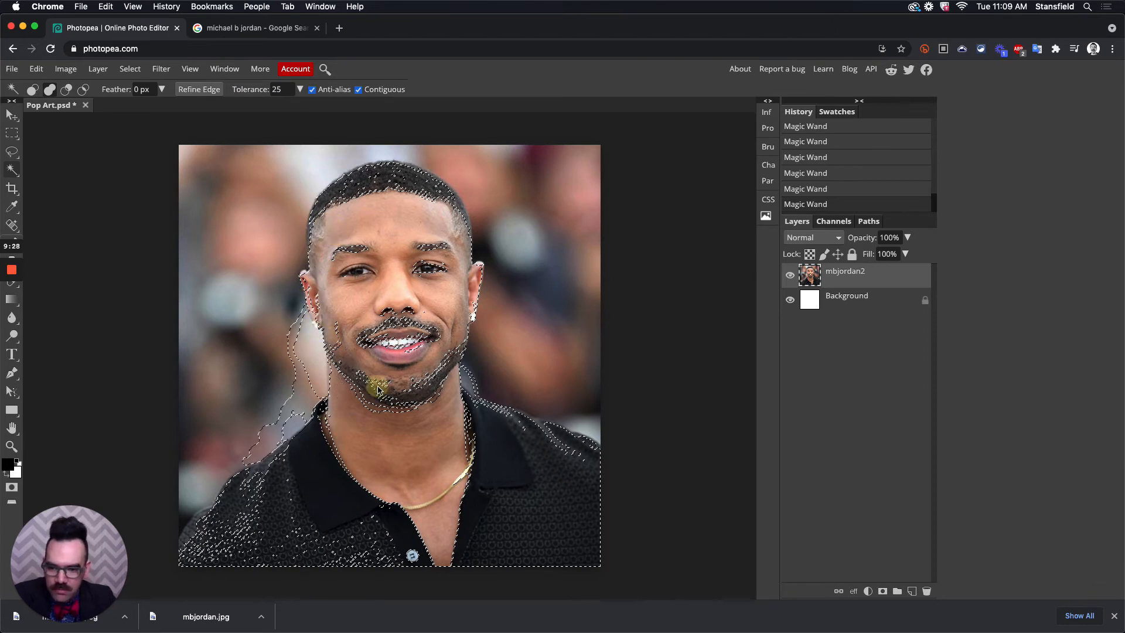
Add the chin, right beard, mustache, nose and right brow area to the Magic Wand selection
click(399, 390)
click(447, 358)
click(397, 329)
click(403, 299)
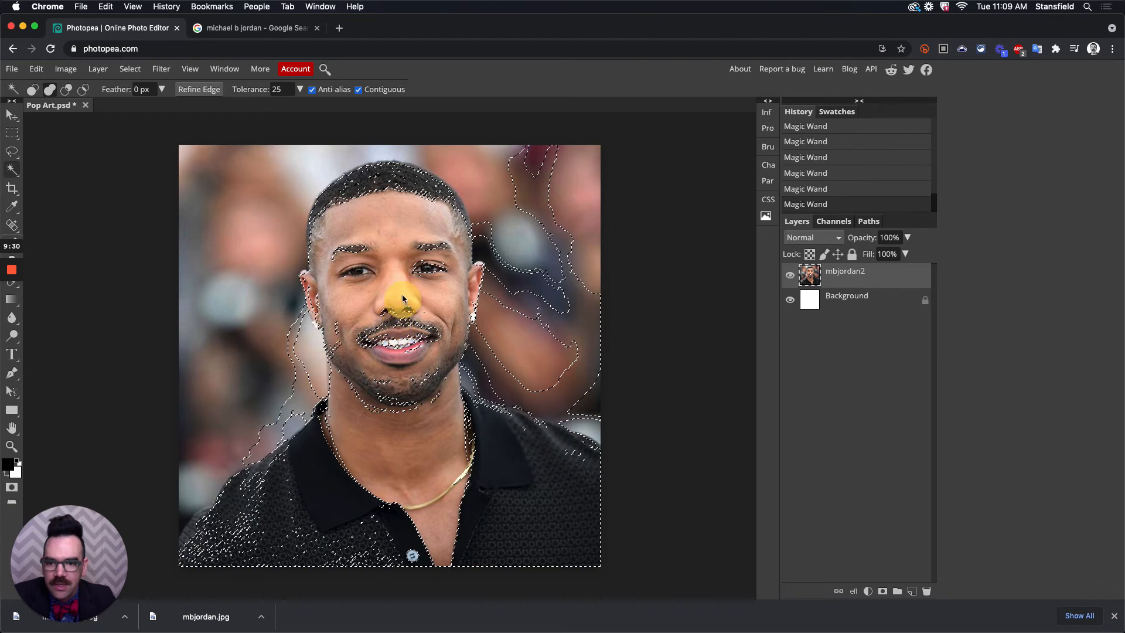
click(422, 256)
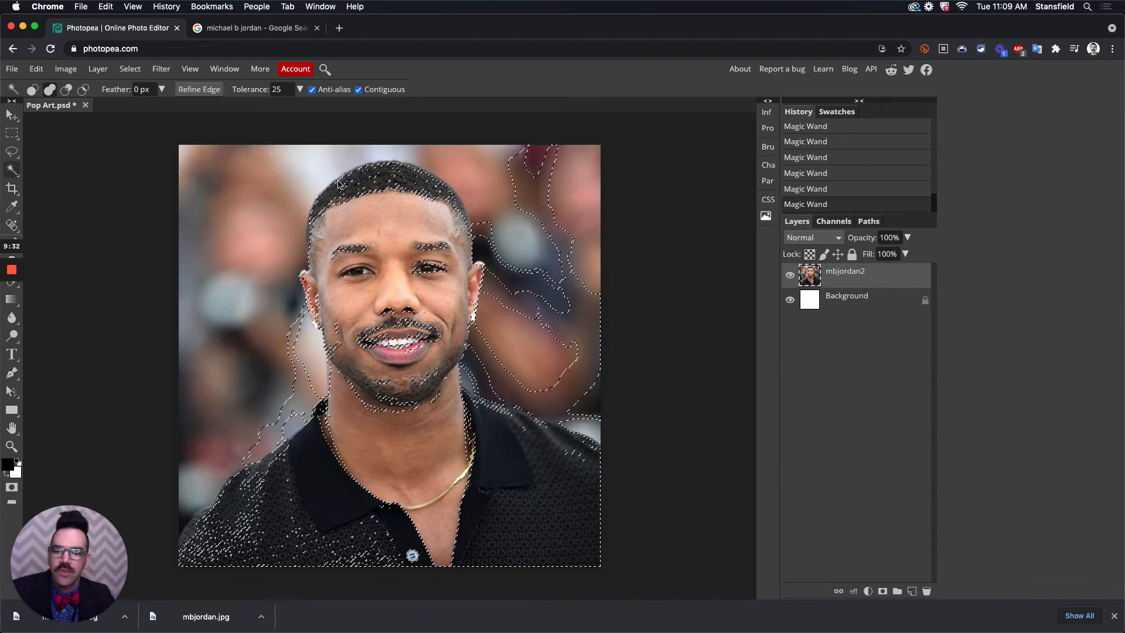
Discard the whole Magic Wand selection and switch to the Magnetic Lasso Select tool
key(super+d)
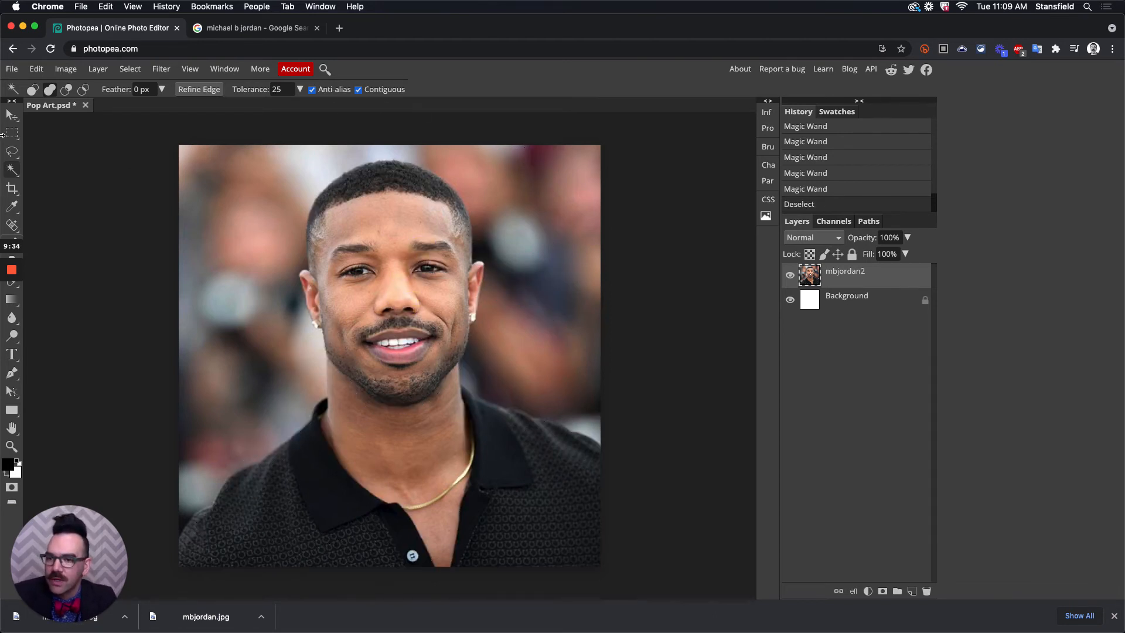
click(12, 171)
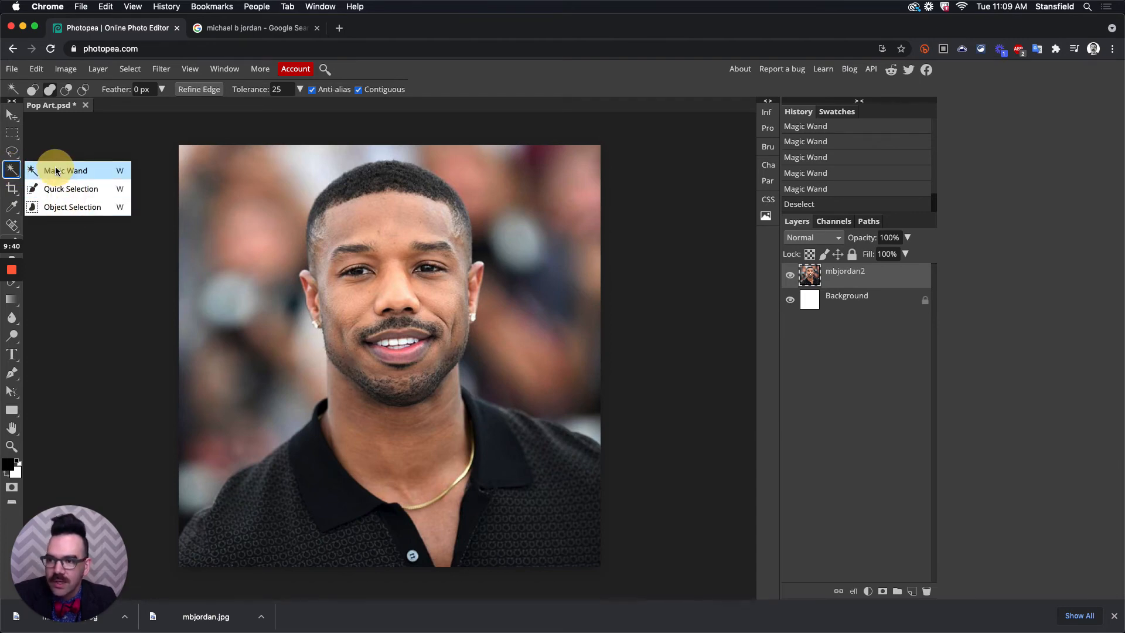
click(13, 151)
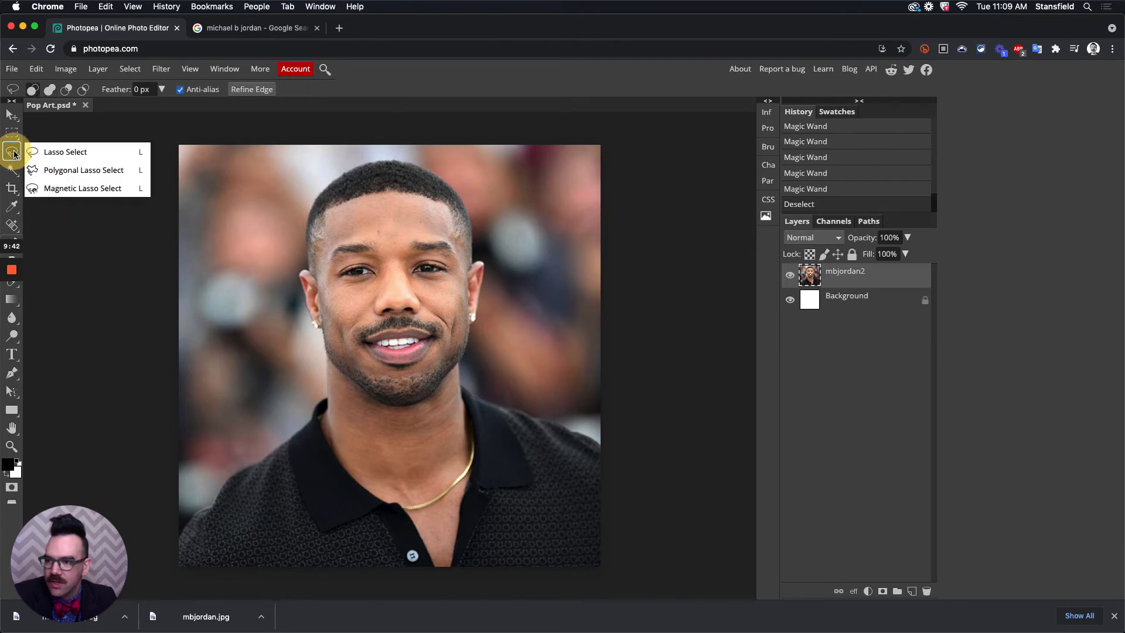
click(11, 169)
click(12, 170)
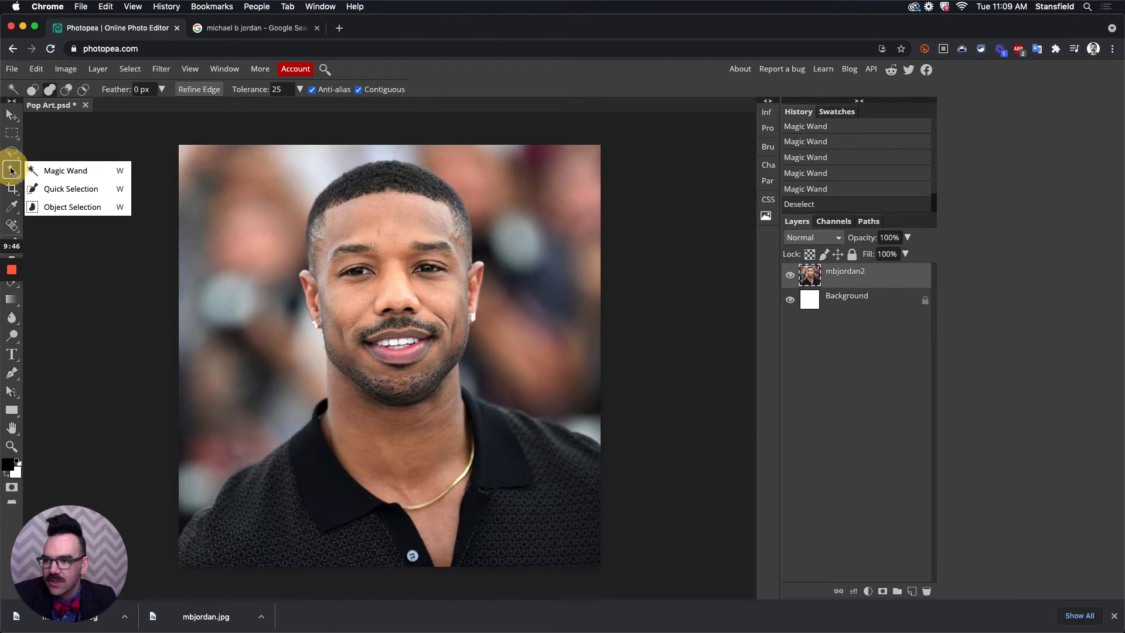
click(15, 149)
click(16, 148)
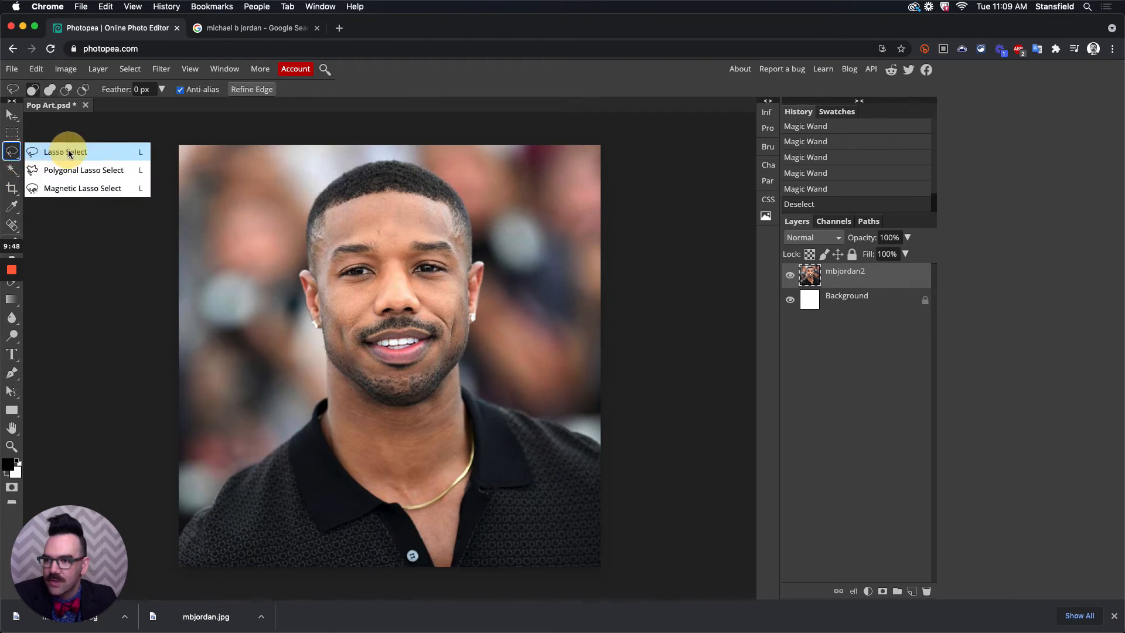
click(97, 188)
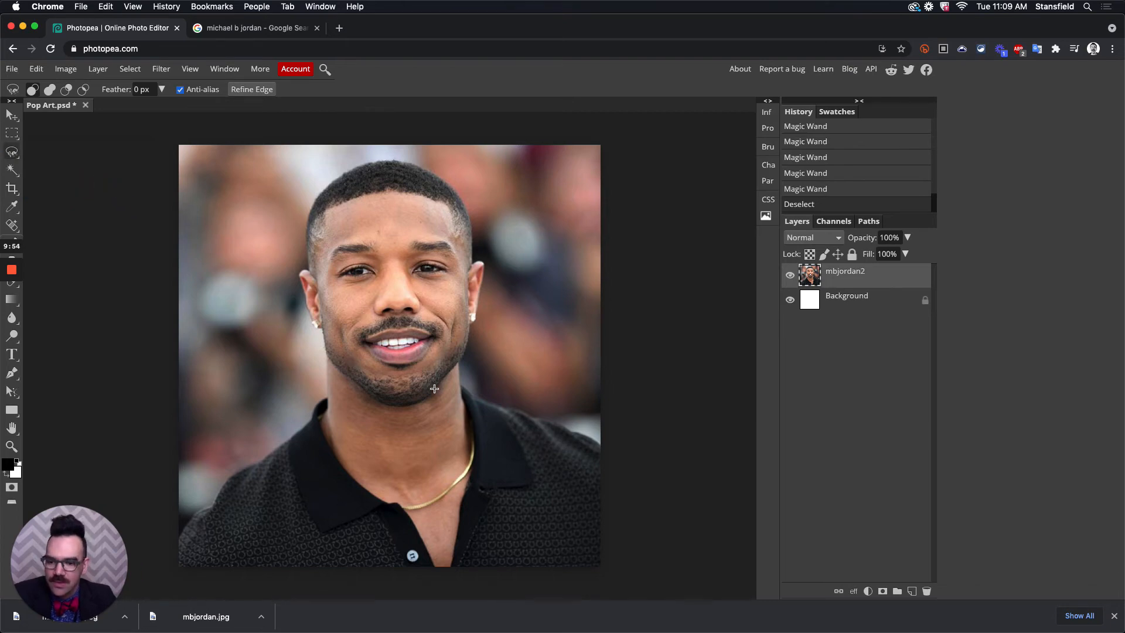
click(190, 69)
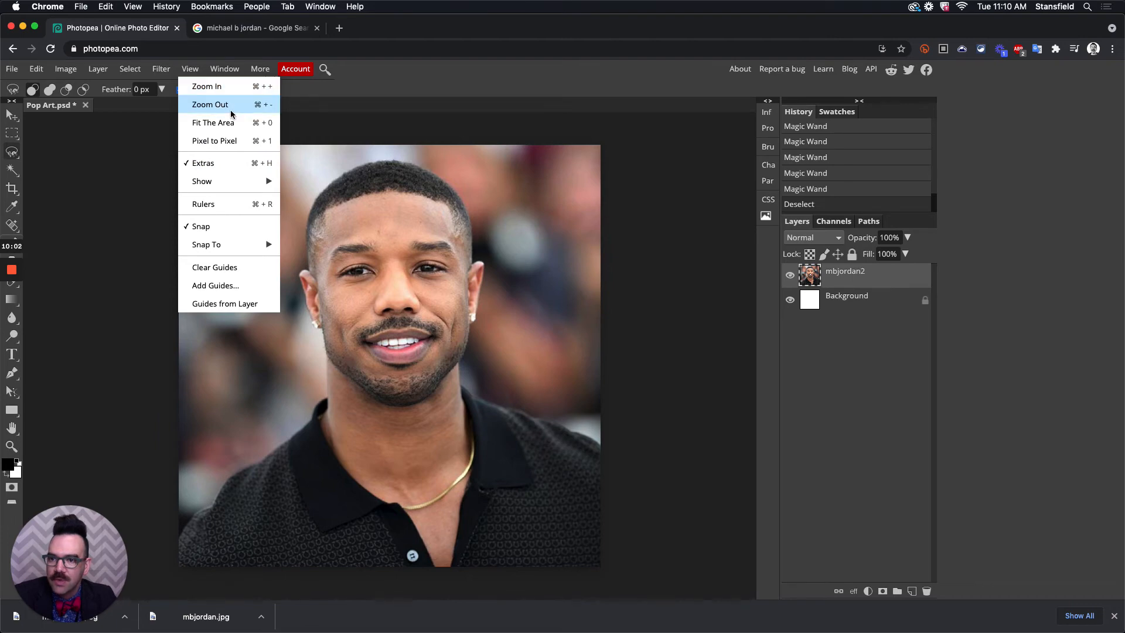
click(224, 142)
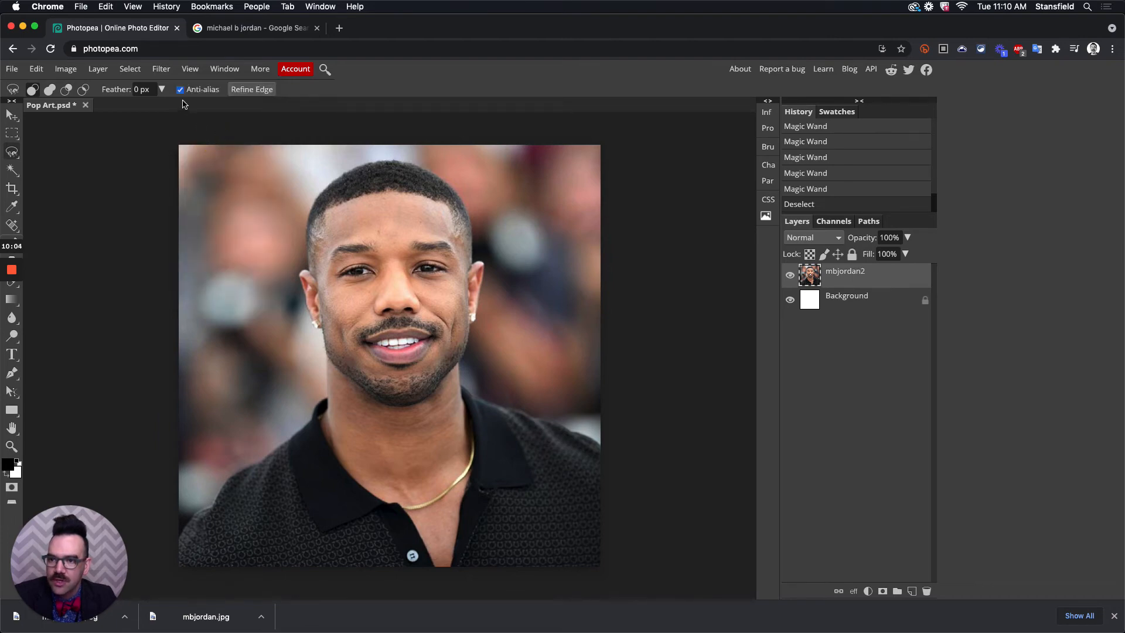
click(158, 71)
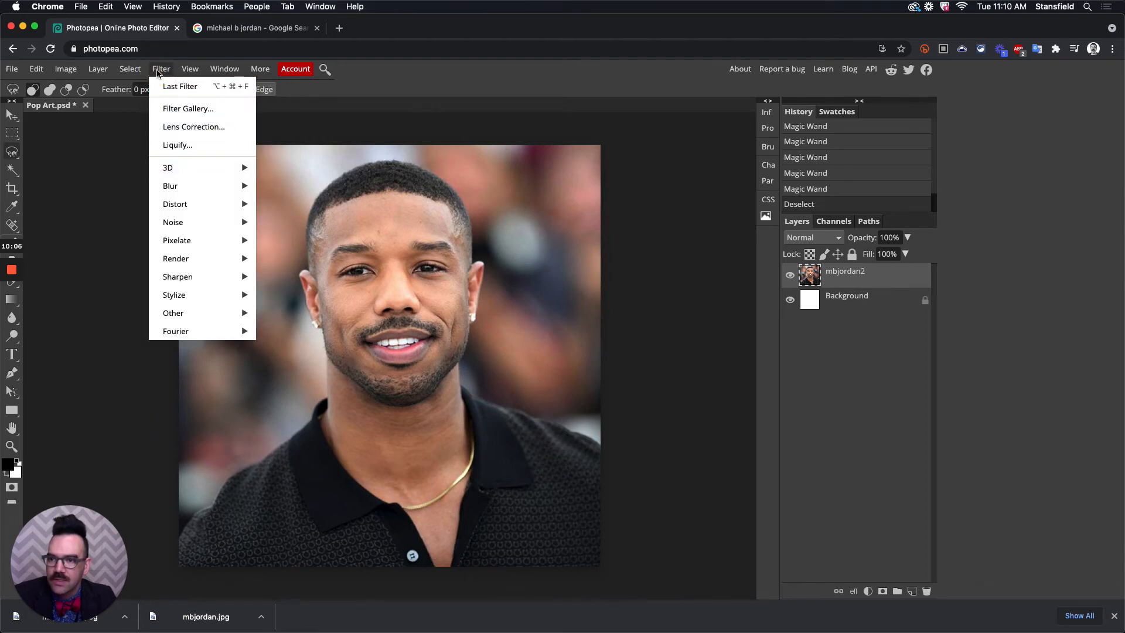
click(247, 140)
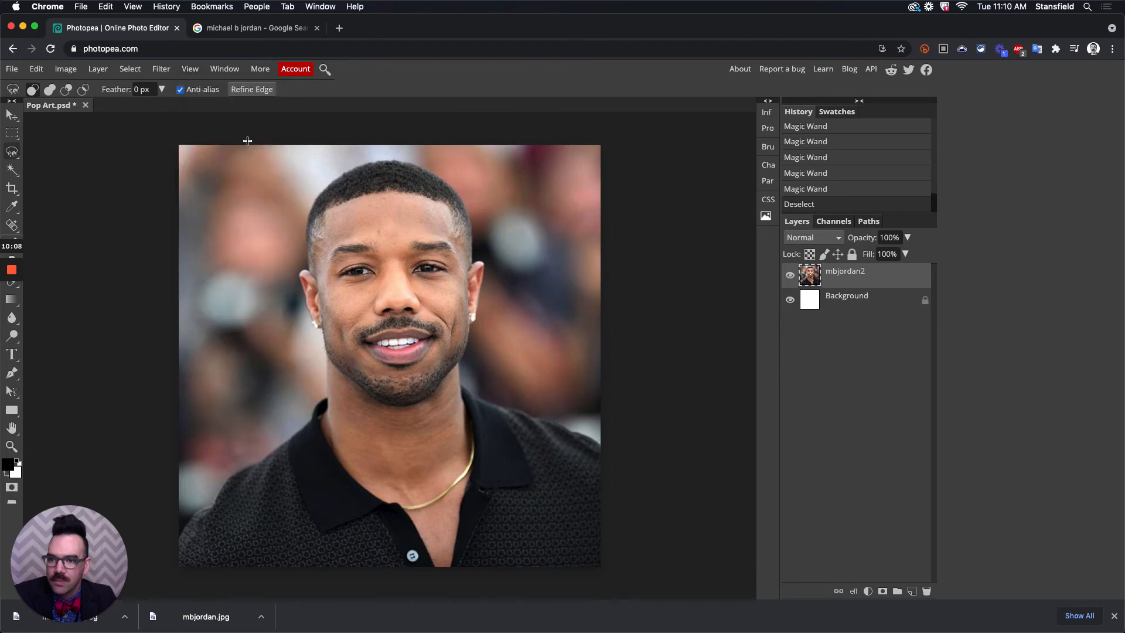
Trace the hair's left edge with the Magnetic Lasso from the top of the head down to the left ear
scroll(492, 328, up, 3)
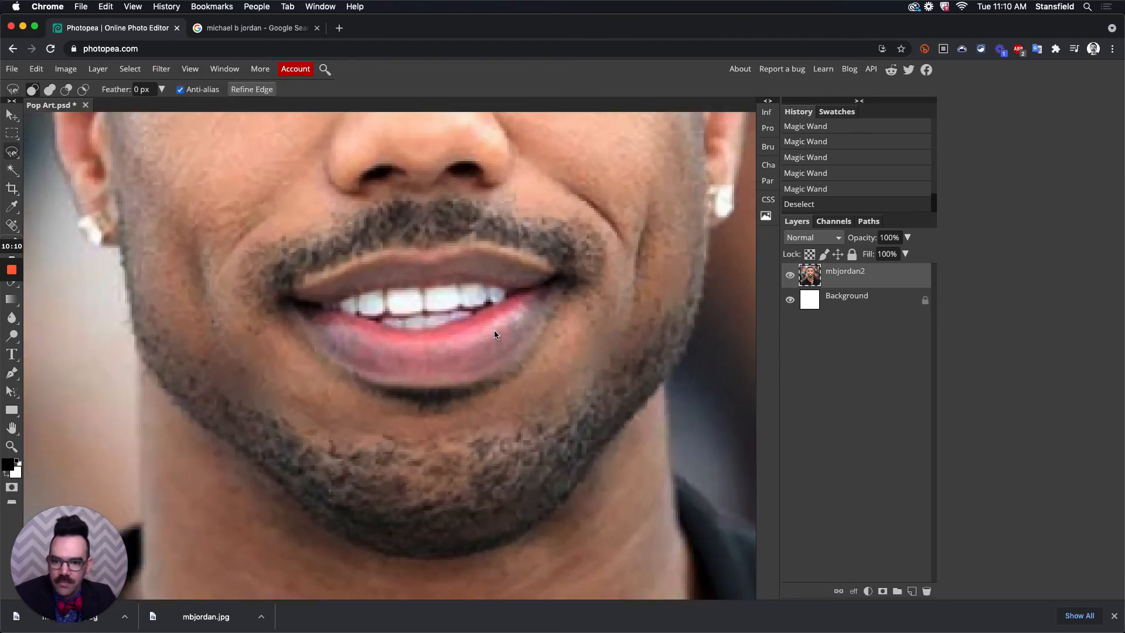
scroll(438, 315, down, 3)
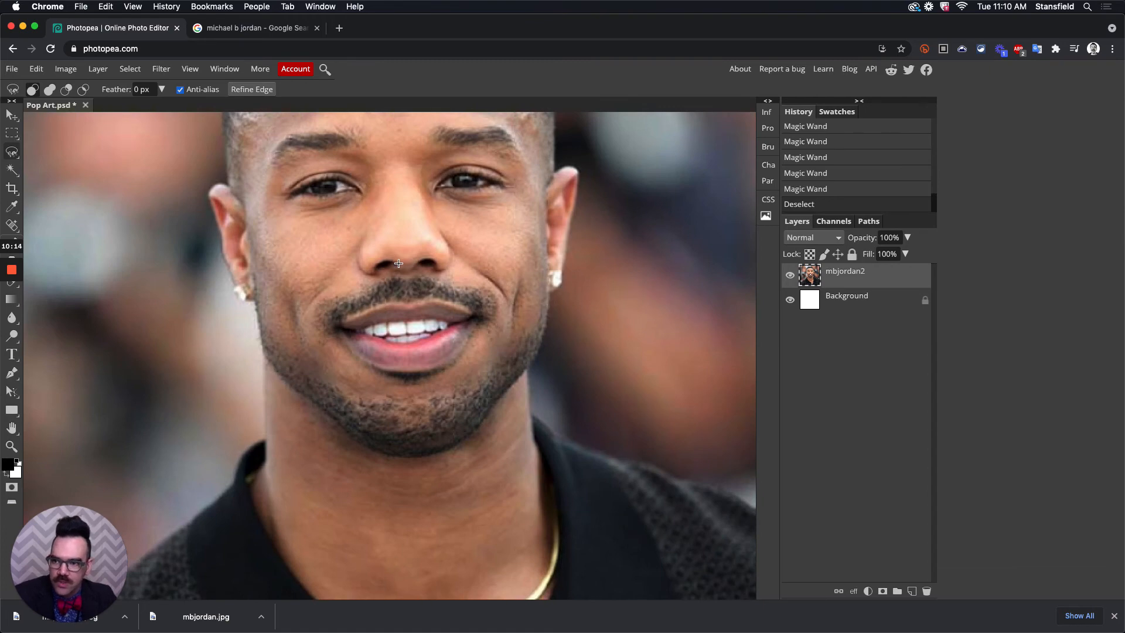
drag(453, 192, 467, 449)
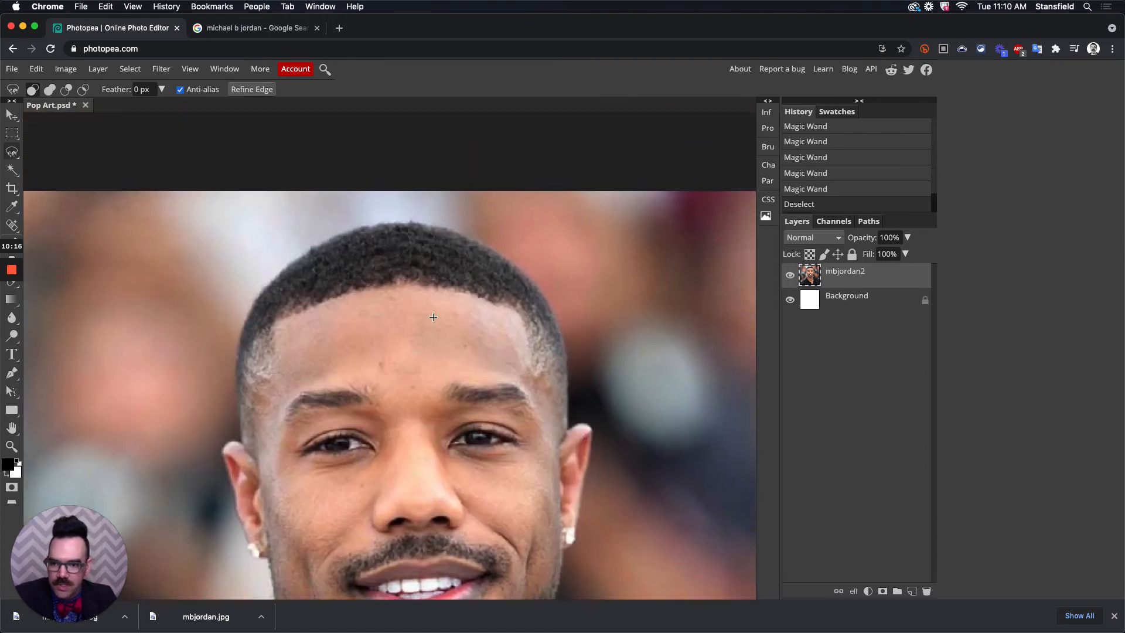
mouse_move(12, 154)
mouse_down()
mouse_move(93, 170)
mouse_move(109, 190)
mouse_up()
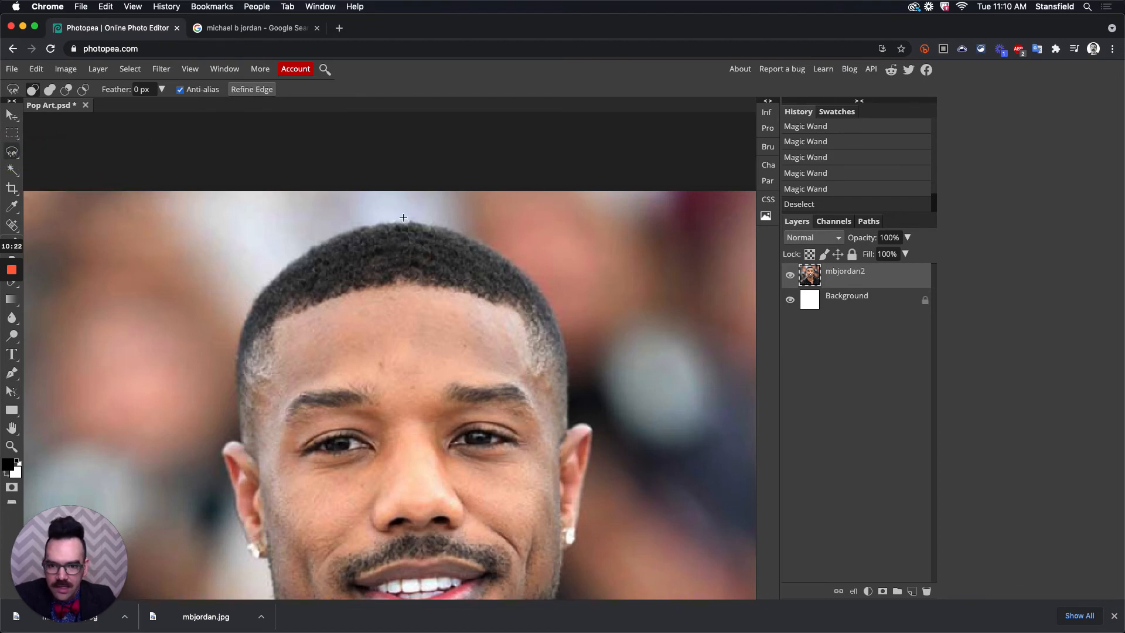
click(355, 227)
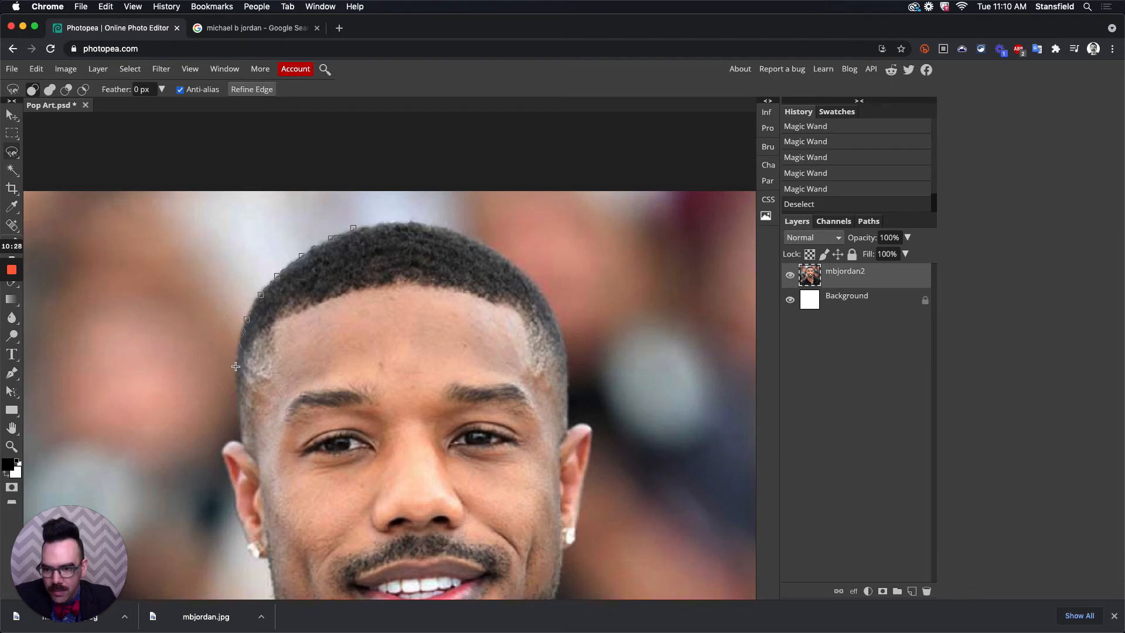
scroll(241, 441, down, 5)
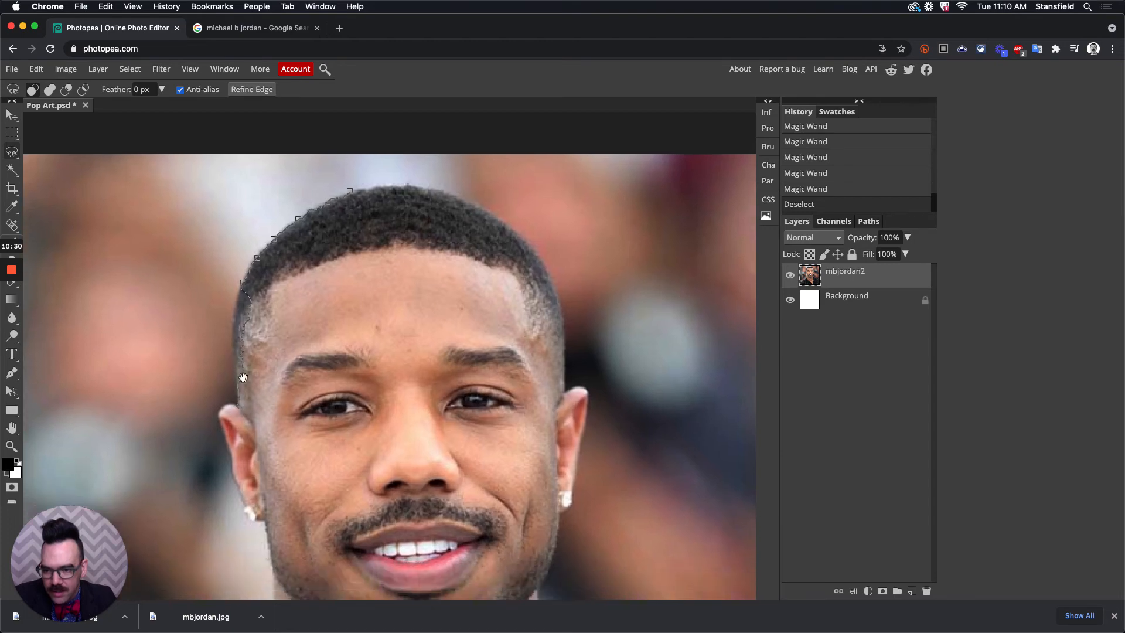
click(243, 303)
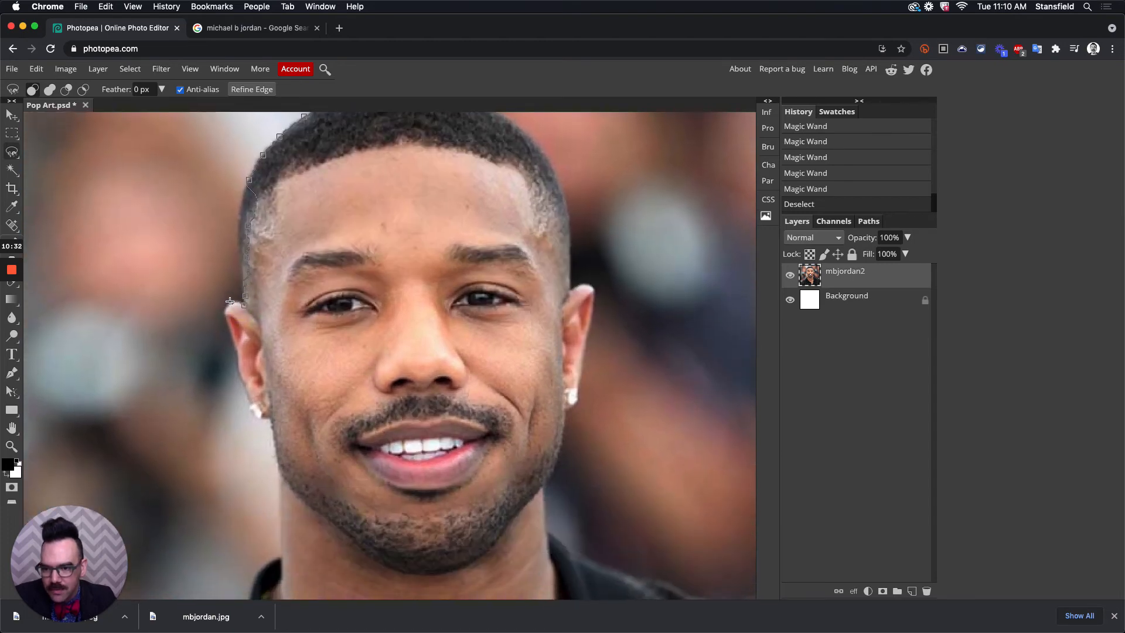
Continue the Magnetic Lasso path around the left ear and down the left jaw and neck to the collar
click(225, 309)
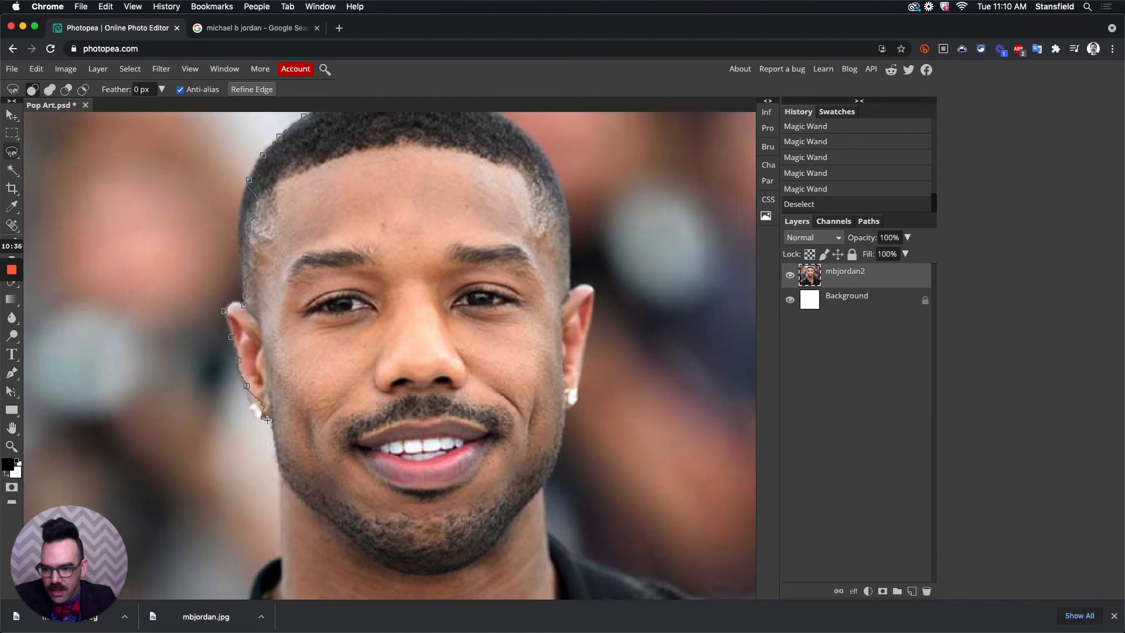
scroll(267, 419, down, 5)
click(247, 300)
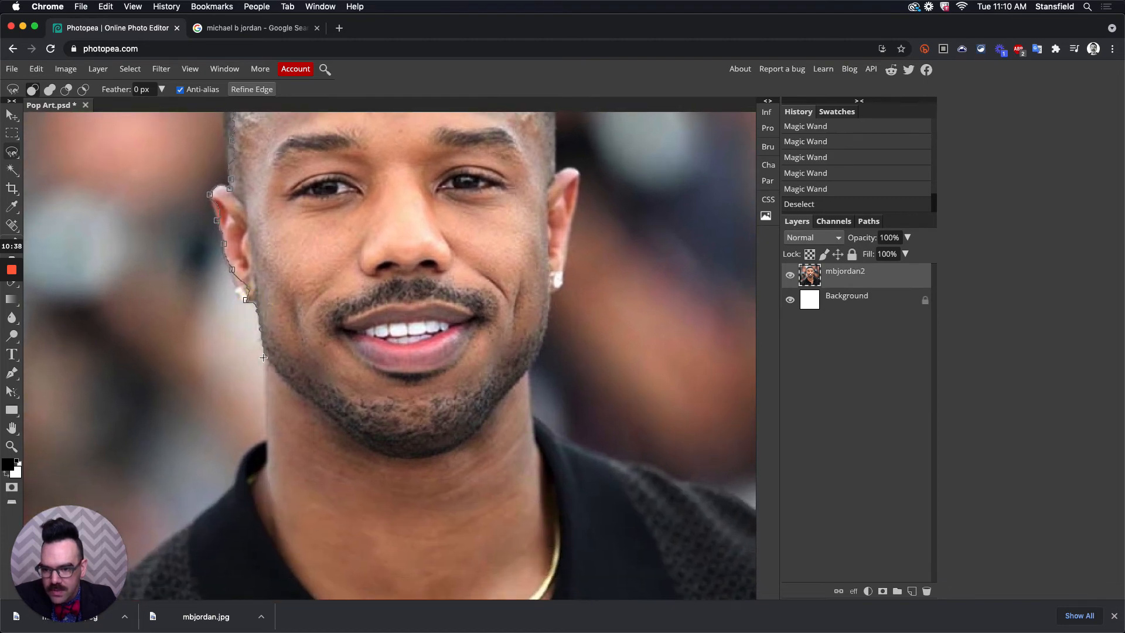
scroll(269, 439, down, 5)
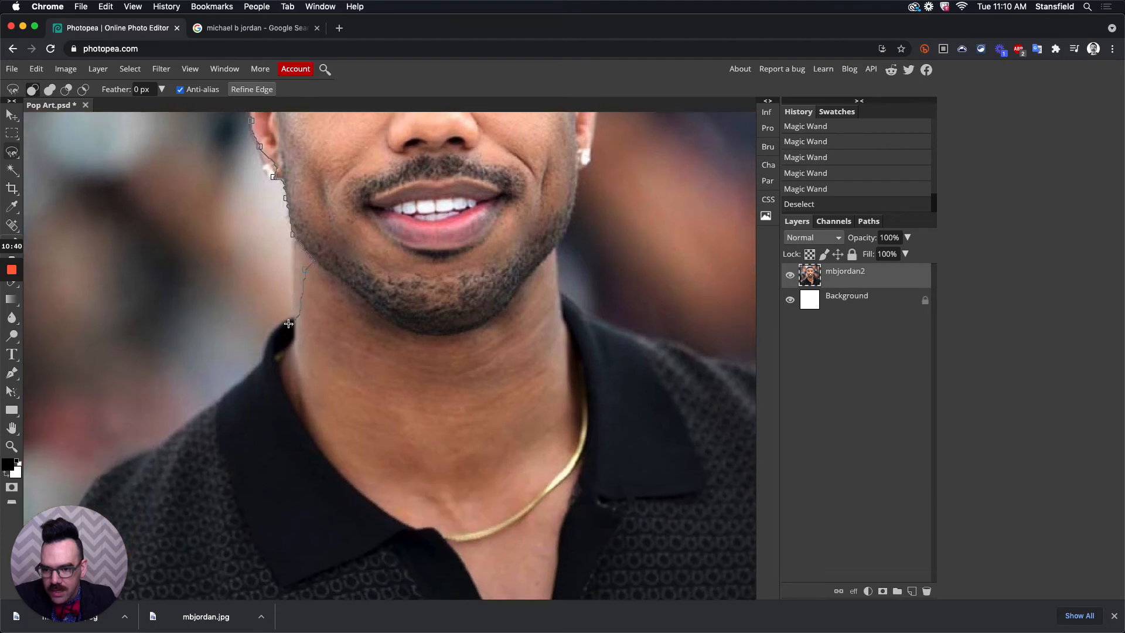
Extend the Magnetic Lasso path along the left shoulder, across the shirt, and back over the right shoulder to the neck
drag(256, 368, 394, 259)
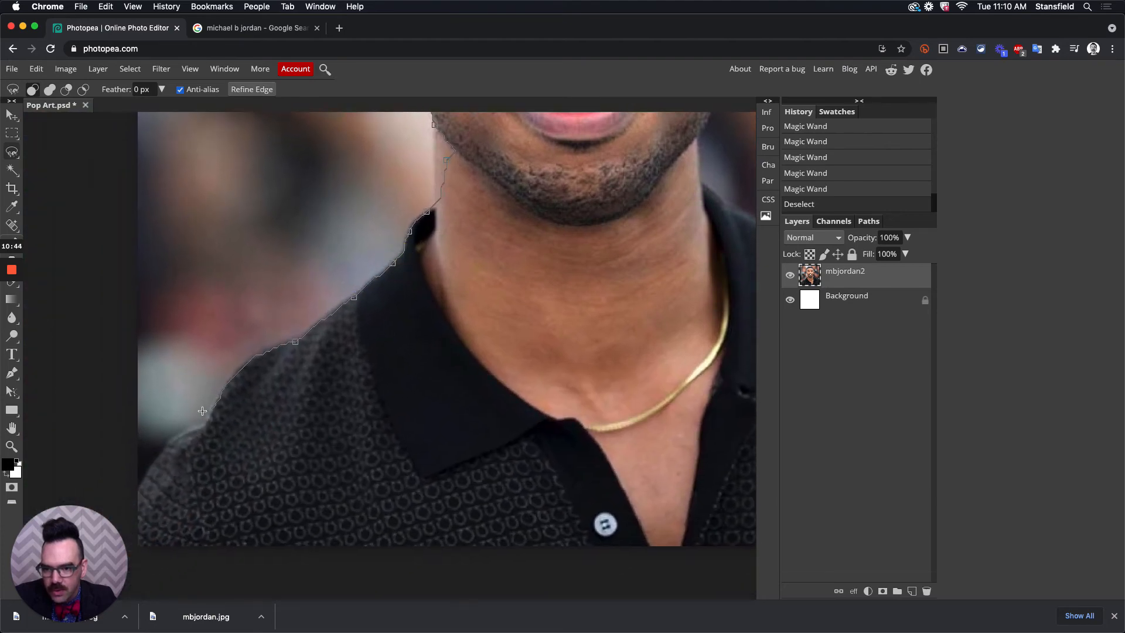
drag(140, 480, 133, 405)
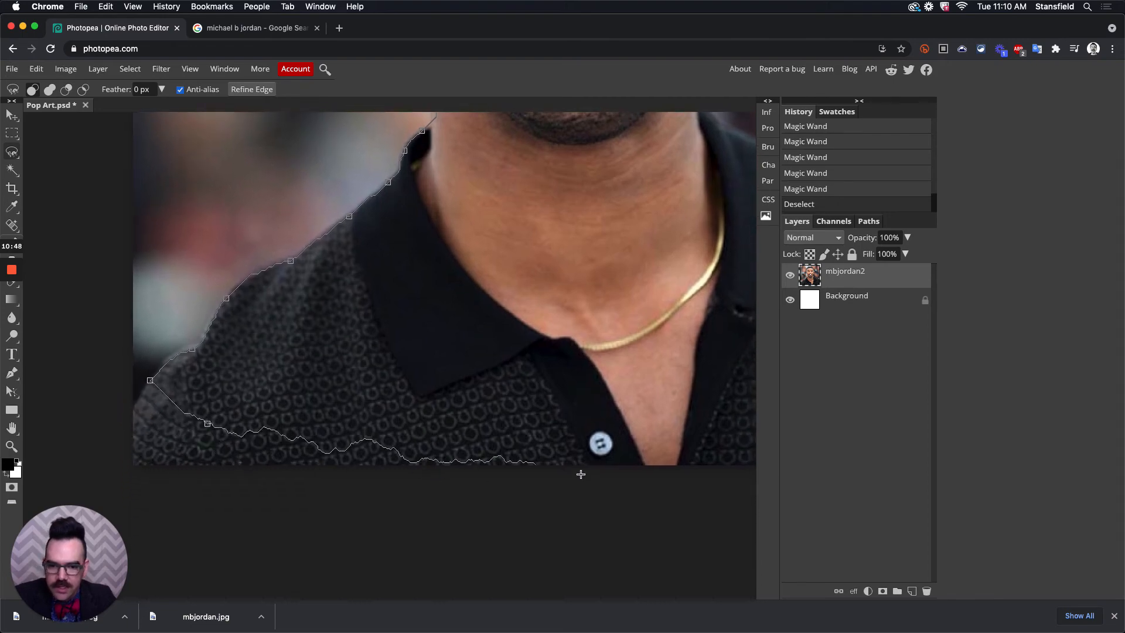
drag(606, 440, 299, 407)
drag(592, 330, 593, 494)
mouse_move(611, 358)
mouse_down()
mouse_move(617, 417)
mouse_move(605, 400)
mouse_move(409, 332)
mouse_move(347, 295)
mouse_move(391, 423)
mouse_up()
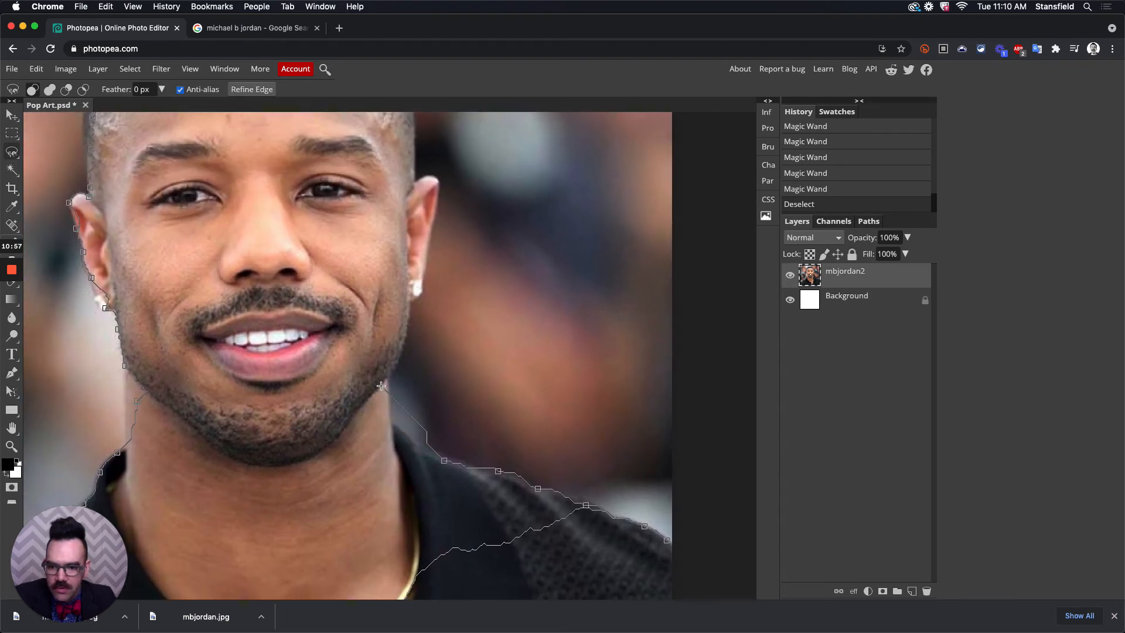
Anchor the Magnetic Lasso path up the right side of the neck and jaw to the top of the right ear
click(391, 420)
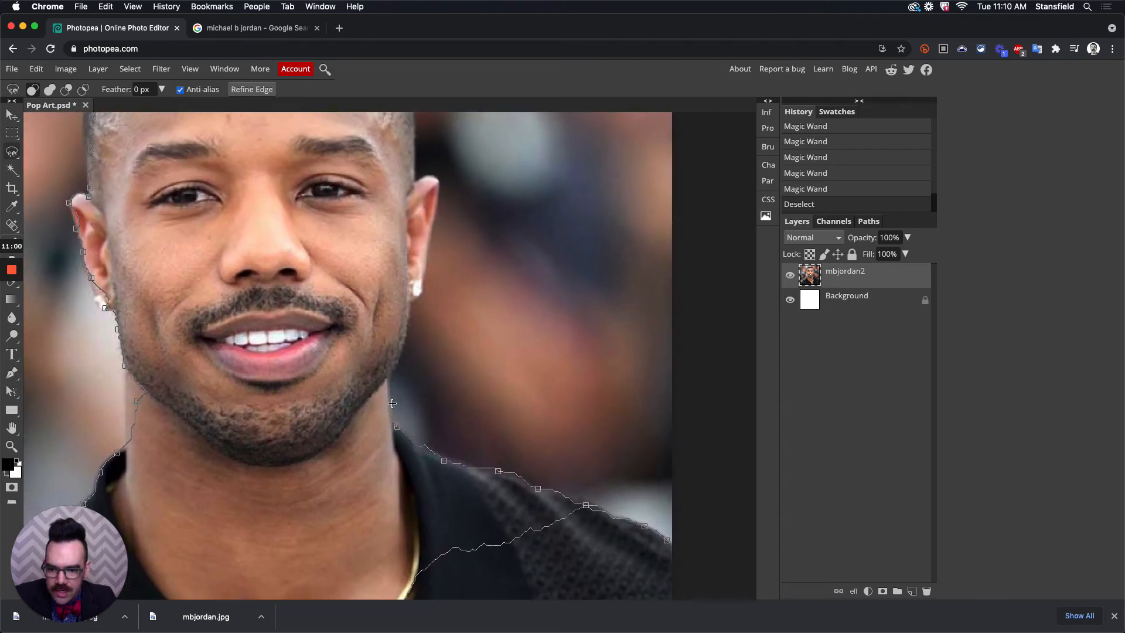
click(388, 383)
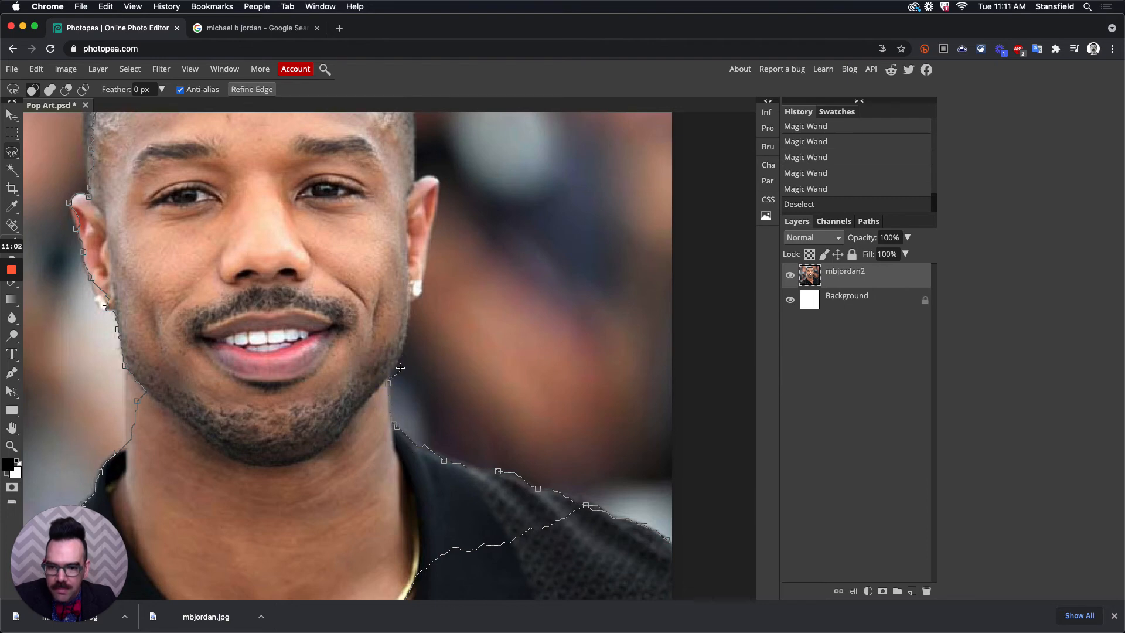
drag(408, 307, 358, 412)
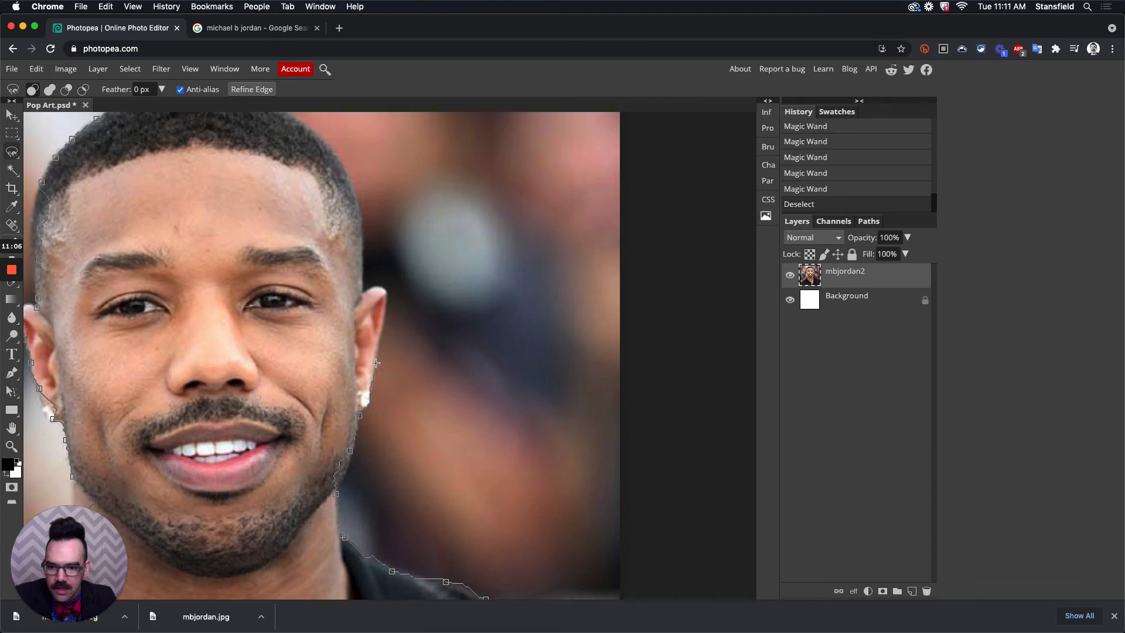
click(386, 293)
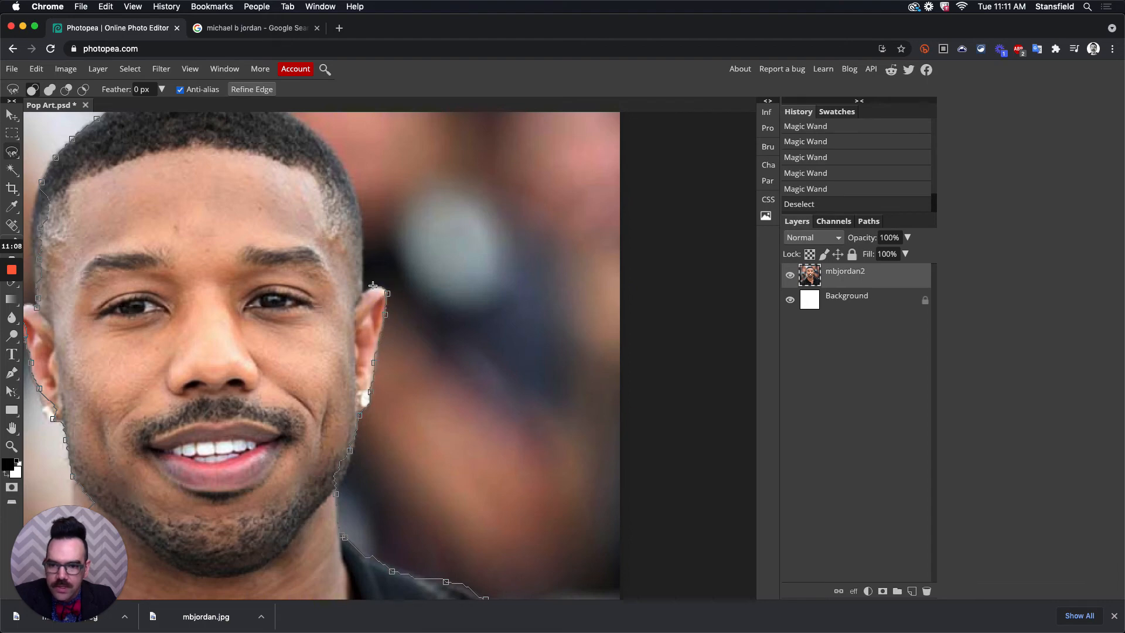
Trace the right side of the hair back to the starting point and close the Magnetic Lasso selection
mouse_move(364, 293)
mouse_down()
mouse_move(366, 402)
mouse_move(363, 238)
mouse_move(351, 197)
mouse_move(414, 314)
mouse_up()
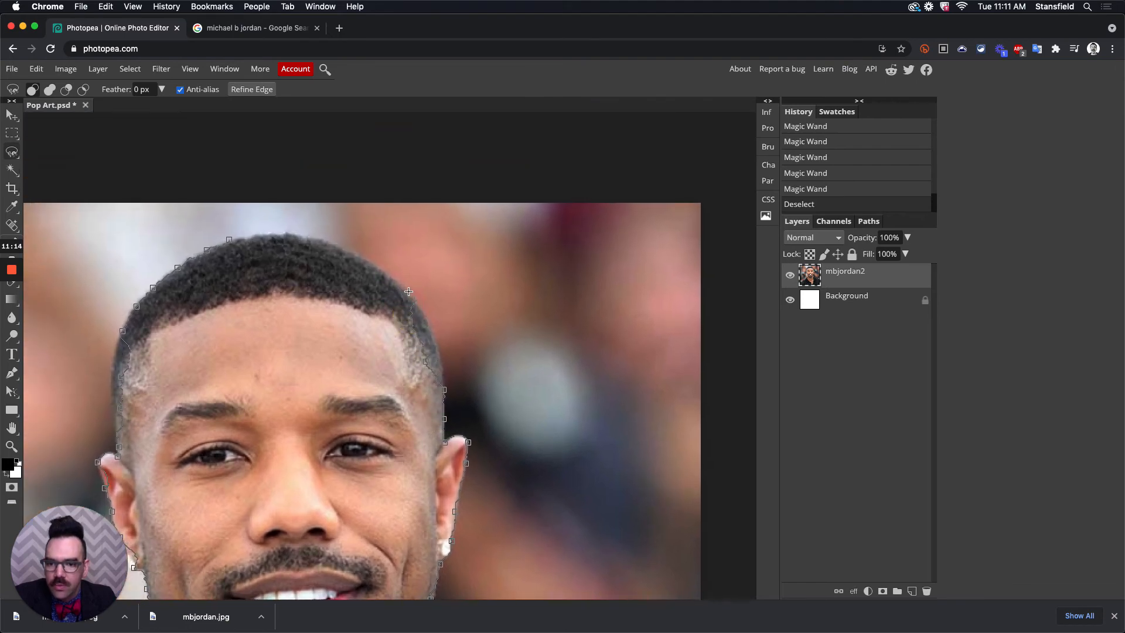
drag(303, 234, 244, 233)
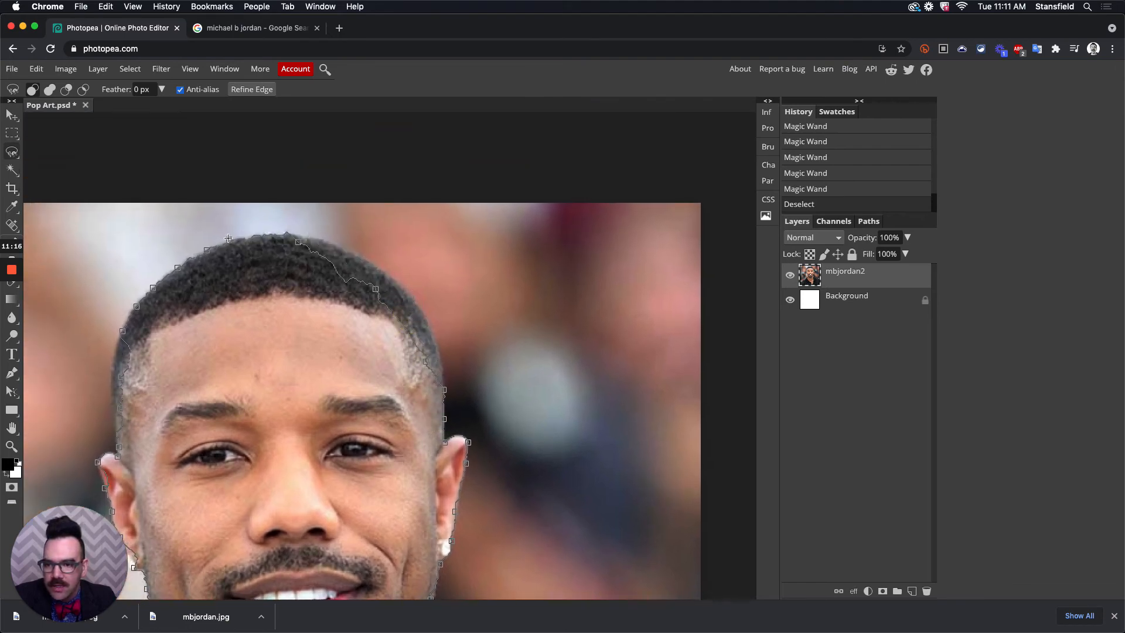
click(228, 238)
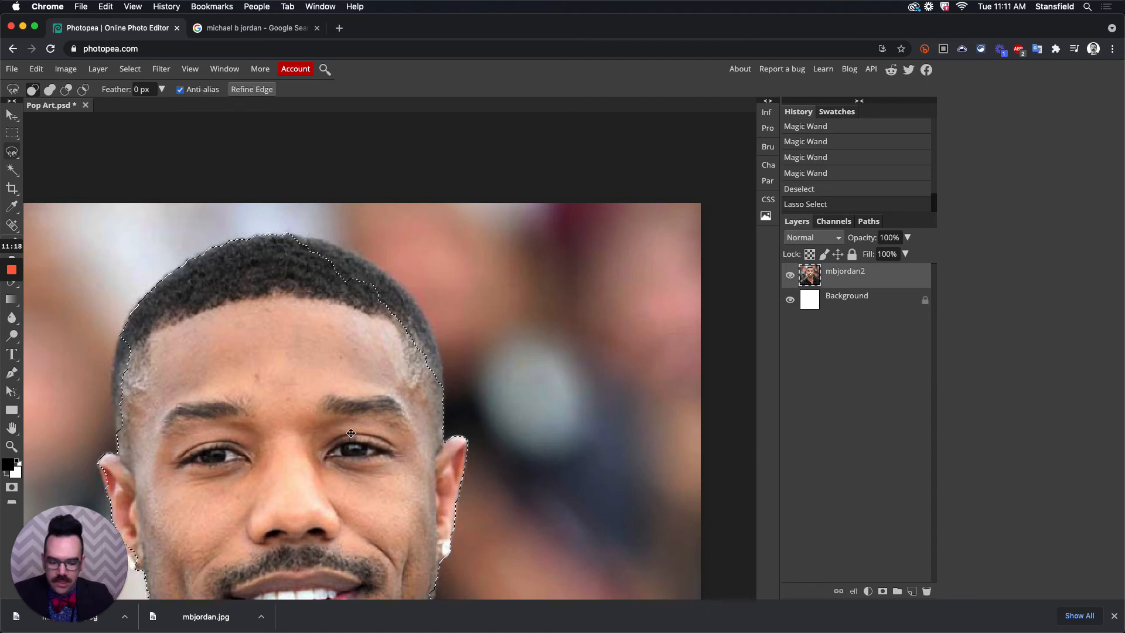
Examine the selection outline around the hair, ears, jaw, neck and shirt for missed or extra areas
click(12, 428)
drag(302, 381, 398, 237)
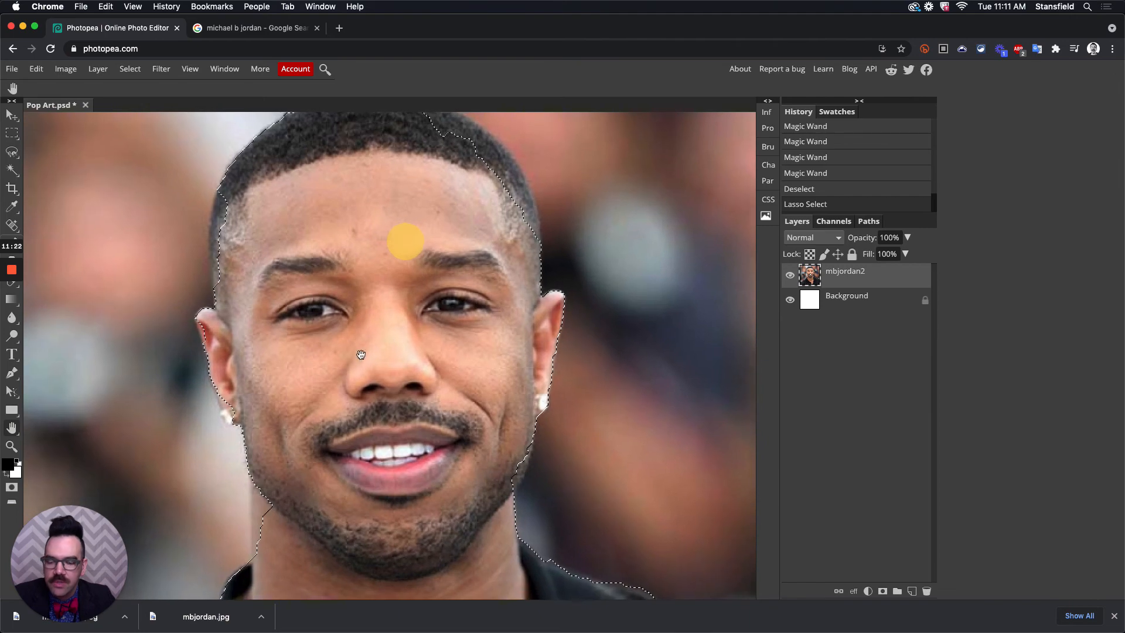
drag(361, 381, 496, 278)
drag(425, 379, 359, 380)
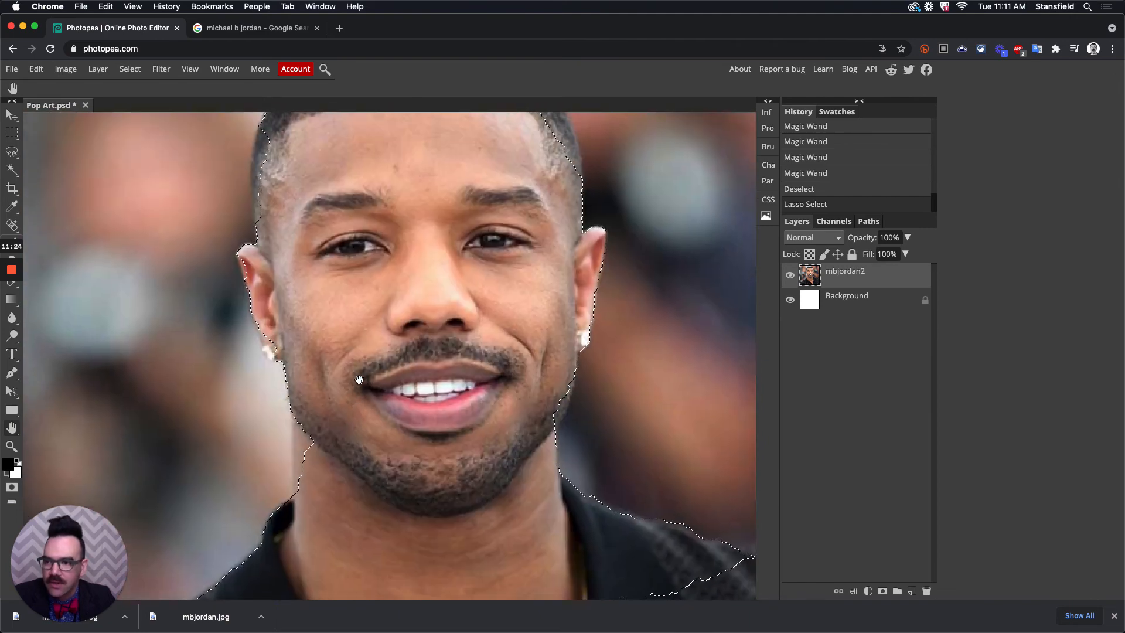
drag(389, 208, 397, 381)
click(12, 151)
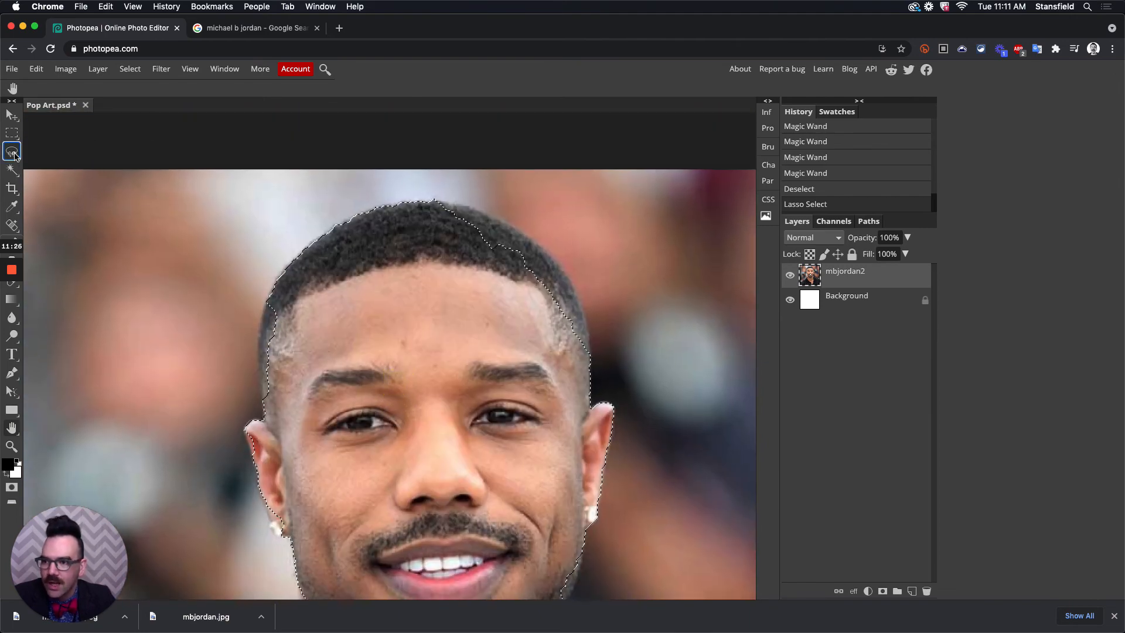
click(12, 151)
click(100, 188)
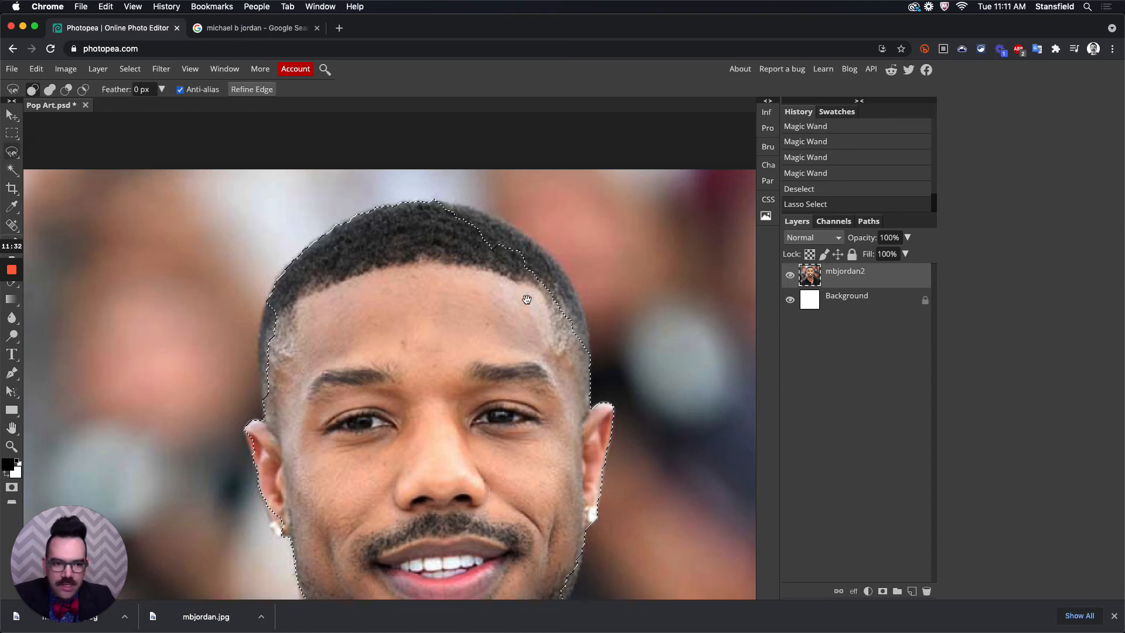
scroll(466, 306, down, 10)
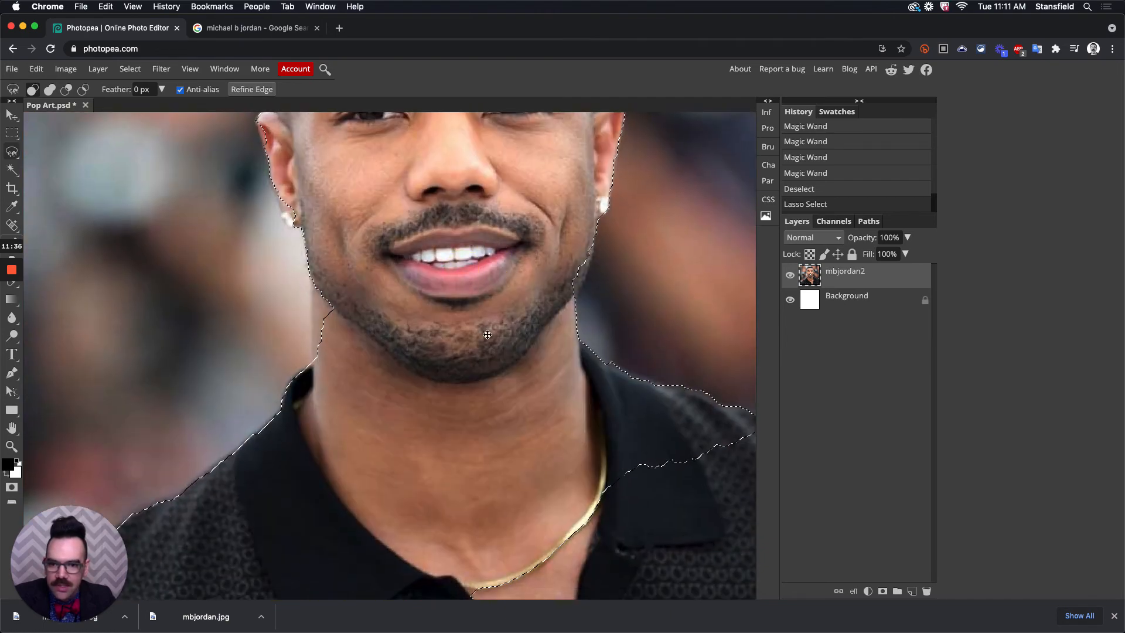
drag(378, 320, 483, 263)
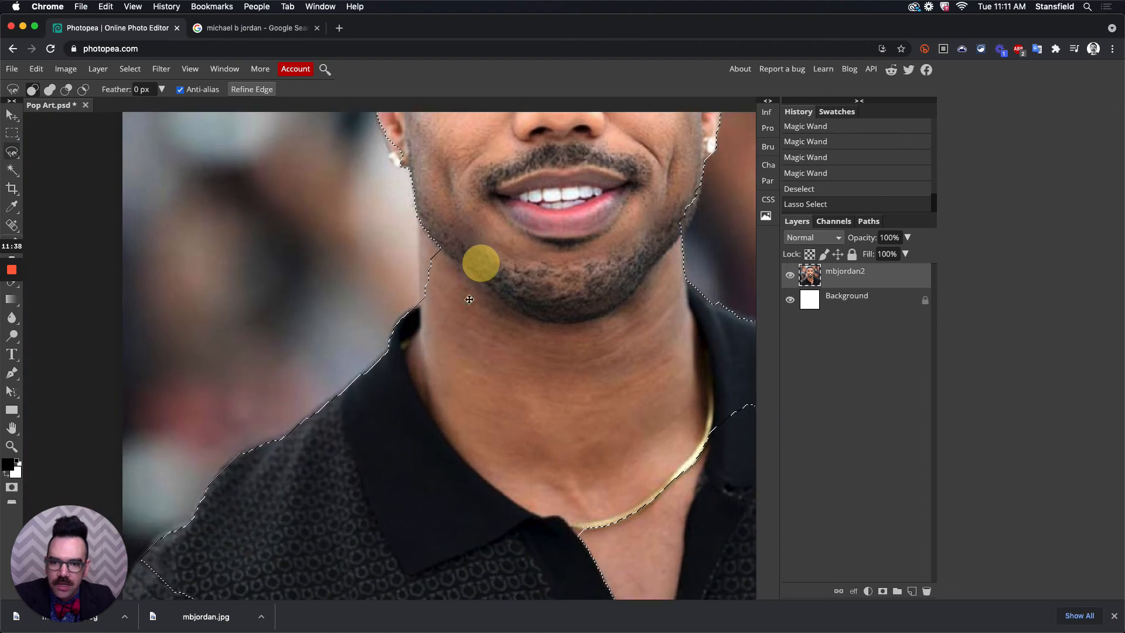
mouse_move(431, 153)
mouse_down()
mouse_move(438, 375)
mouse_move(419, 208)
mouse_move(401, 275)
mouse_up()
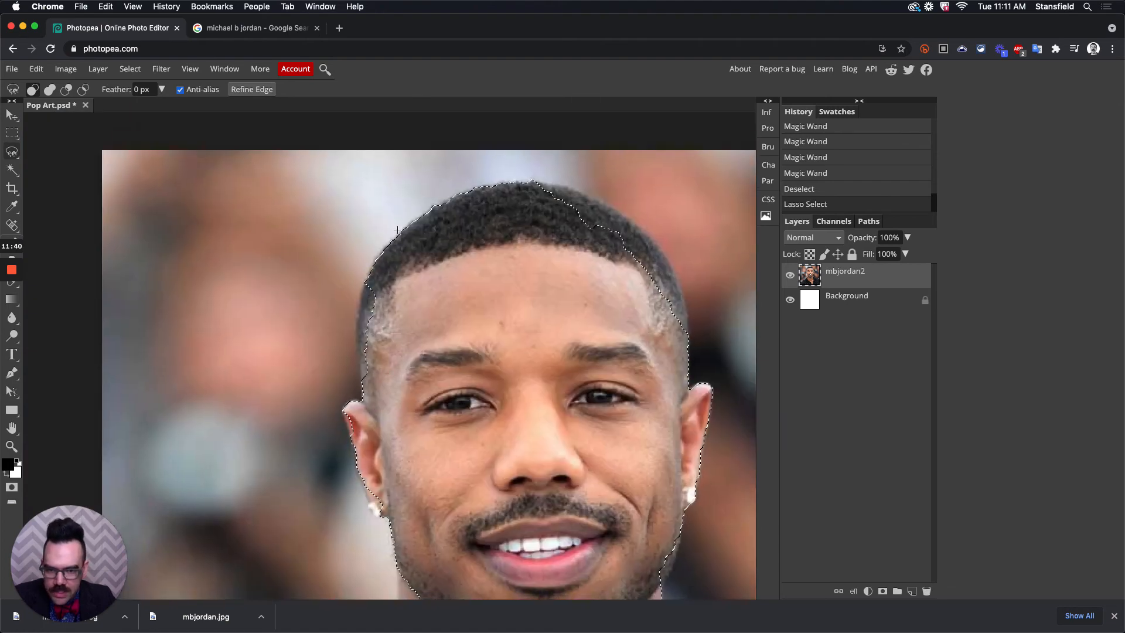
Add the missed left hair edge, left temple and left earring area to the selection with the freehand Lasso
drag(11, 151, 66, 152)
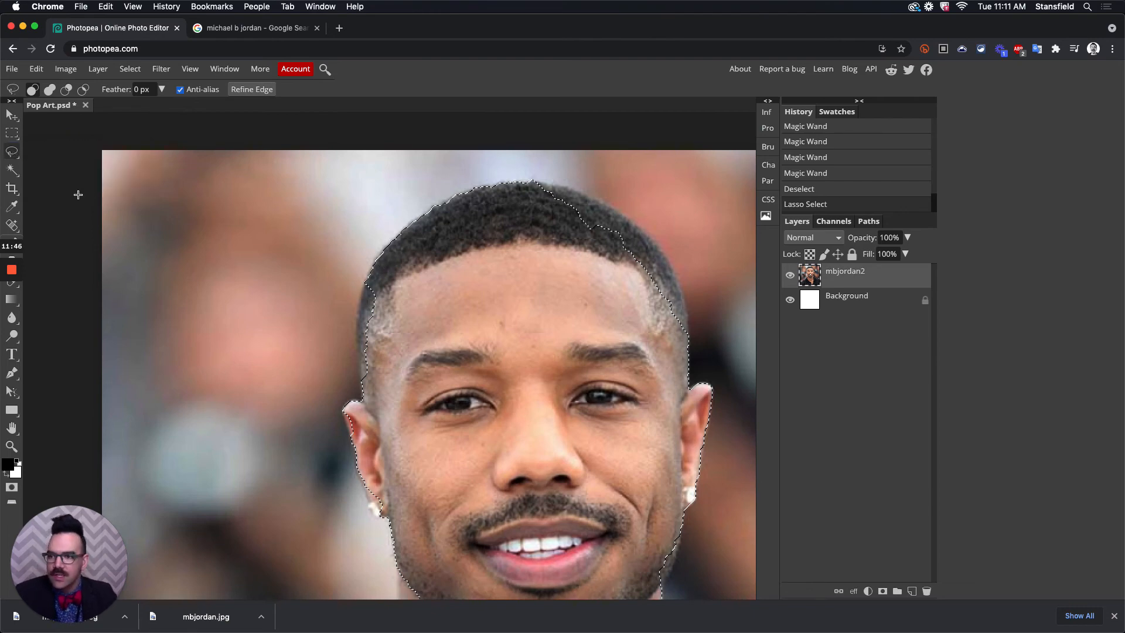
click(49, 90)
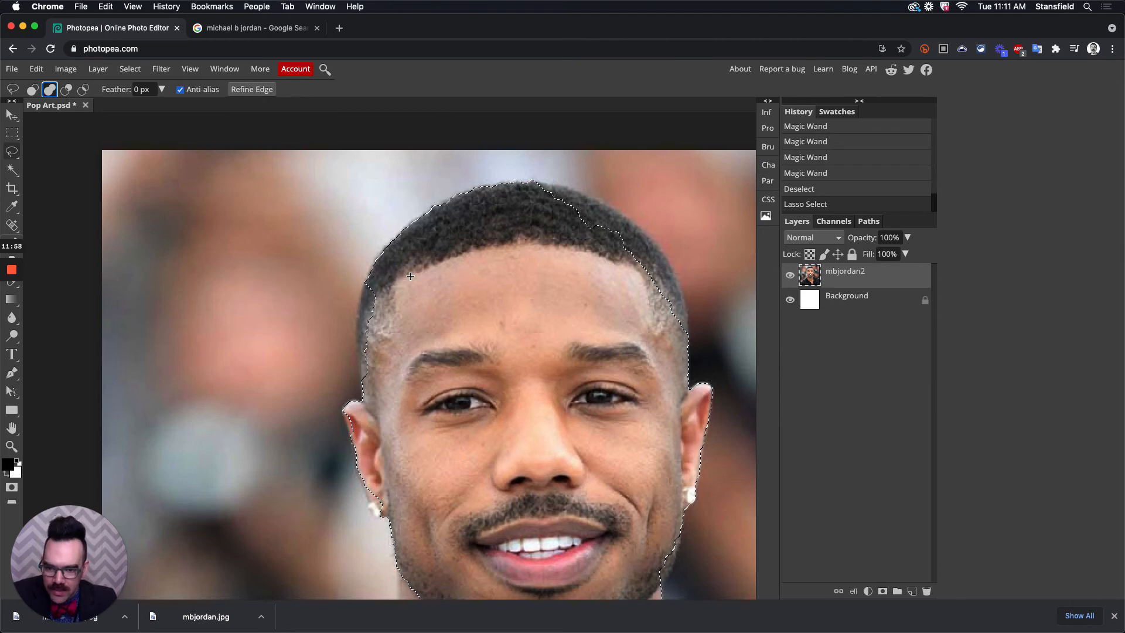
mouse_move(397, 282)
mouse_down()
mouse_move(362, 287)
mouse_move(357, 325)
mouse_move(374, 400)
mouse_move(458, 372)
mouse_move(463, 317)
mouse_move(398, 281)
mouse_up()
mouse_move(416, 413)
mouse_down()
mouse_move(408, 315)
mouse_move(337, 316)
mouse_move(362, 417)
mouse_move(389, 425)
mouse_move(404, 388)
mouse_move(359, 322)
mouse_up()
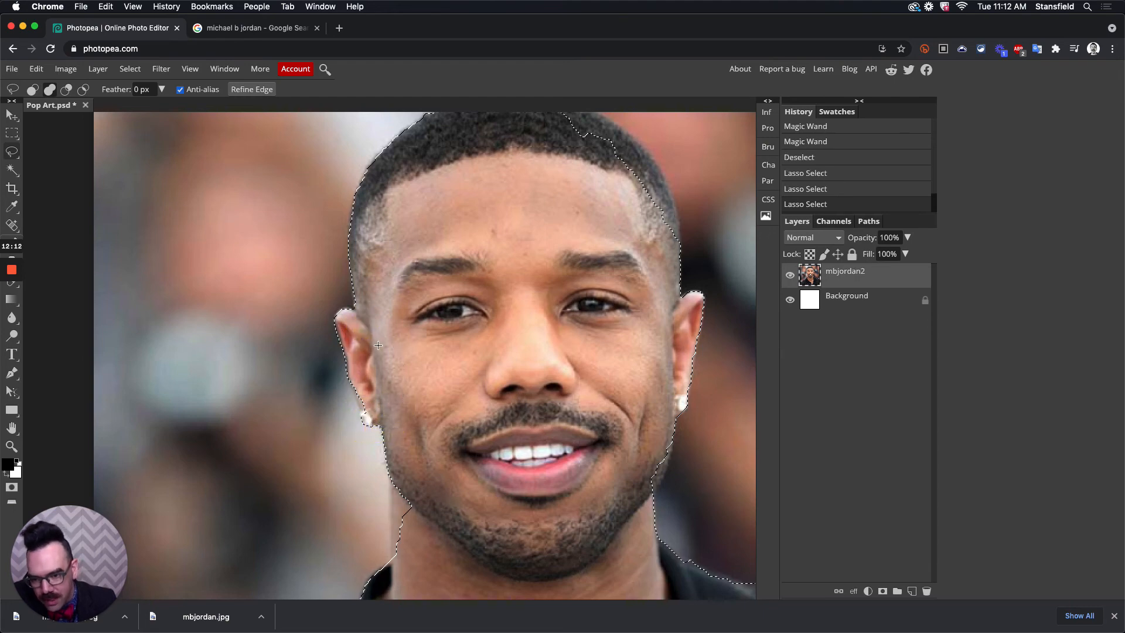
mouse_move(357, 369)
mouse_down()
mouse_move(362, 411)
mouse_move(389, 399)
mouse_move(354, 374)
mouse_move(360, 406)
mouse_move(391, 398)
mouse_up()
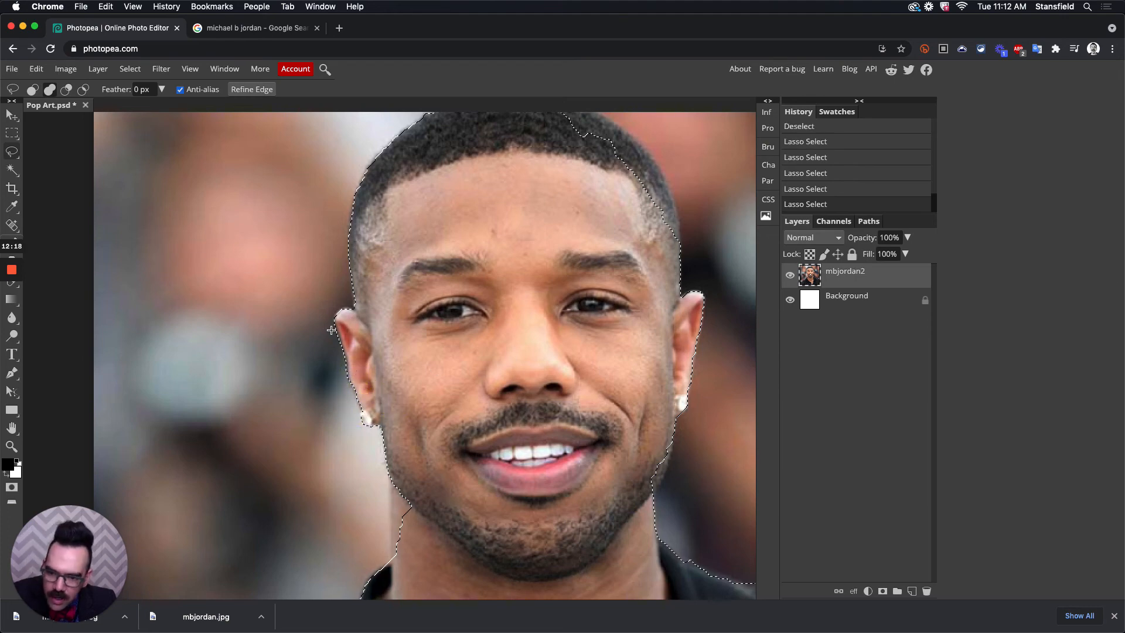
Subtract the strip of background beside the left ear from the selection with the freehand Lasso
click(66, 89)
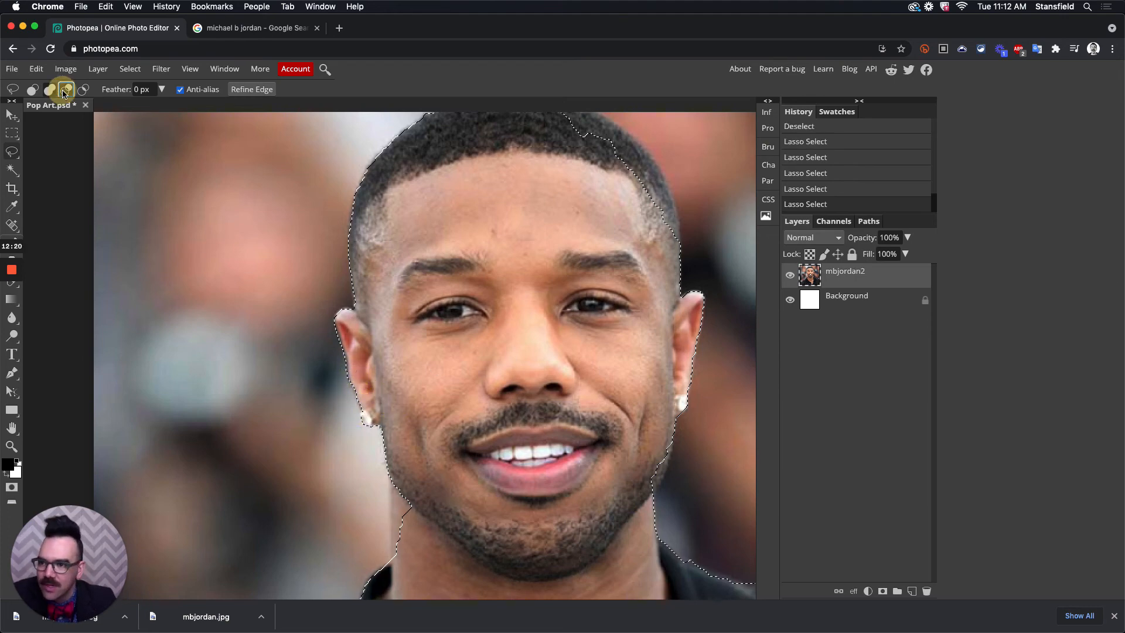
drag(331, 322, 346, 385)
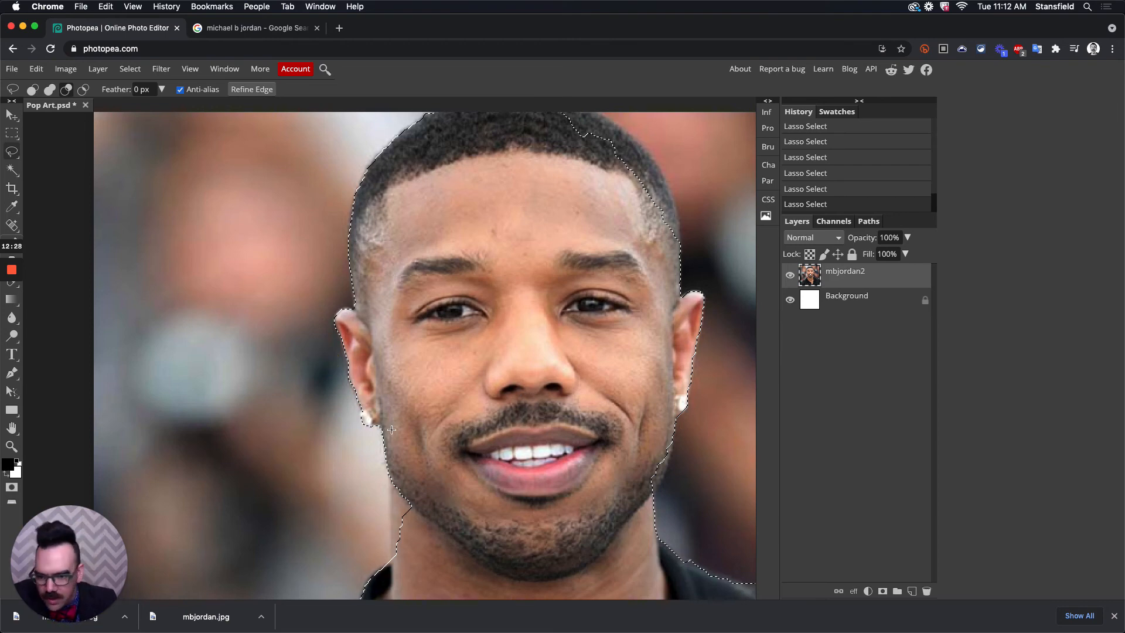
Add the missed strip of the left jaw and neck with the freehand Lasso, and subtract the background sliver above the left collar
drag(392, 429, 365, 244)
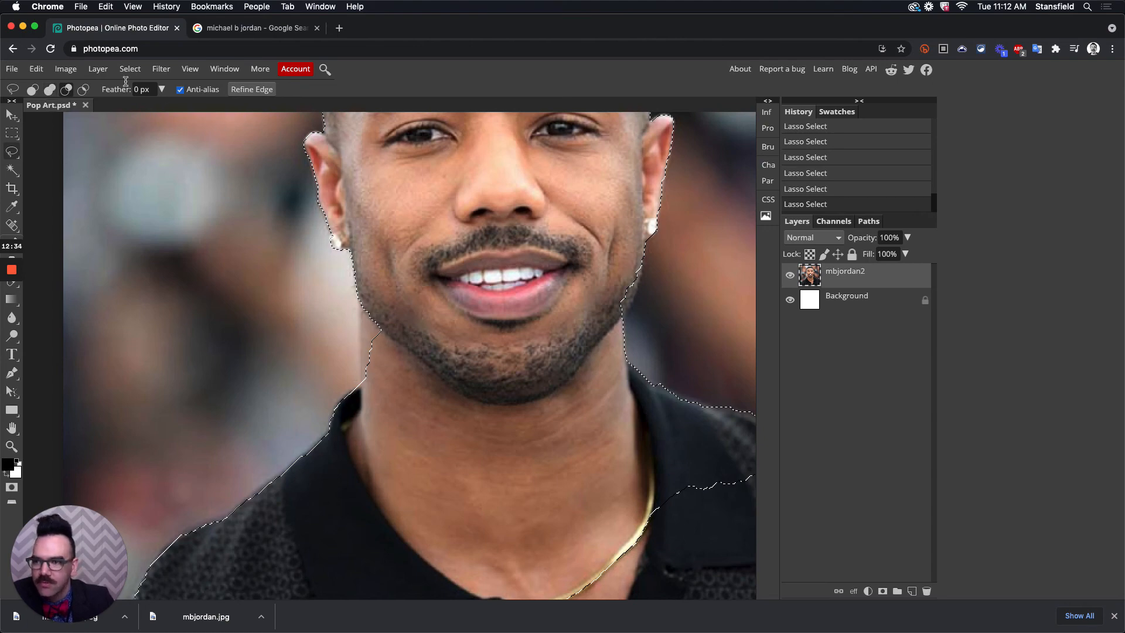
click(50, 90)
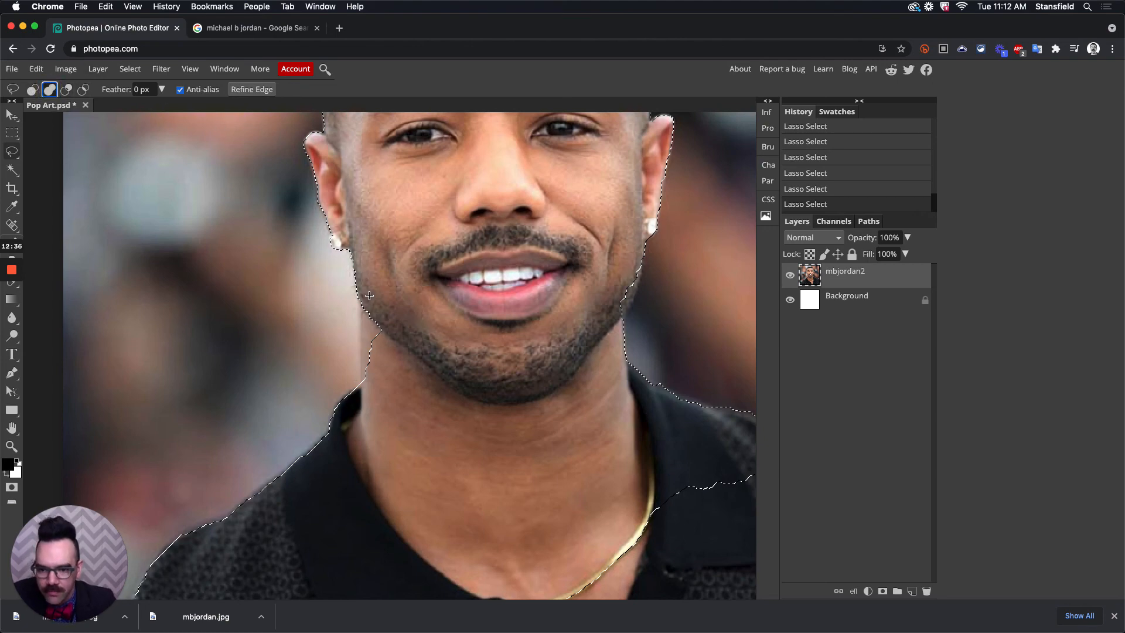
mouse_move(369, 296)
mouse_down()
mouse_move(362, 371)
mouse_move(407, 398)
mouse_move(440, 303)
mouse_move(469, 301)
mouse_up()
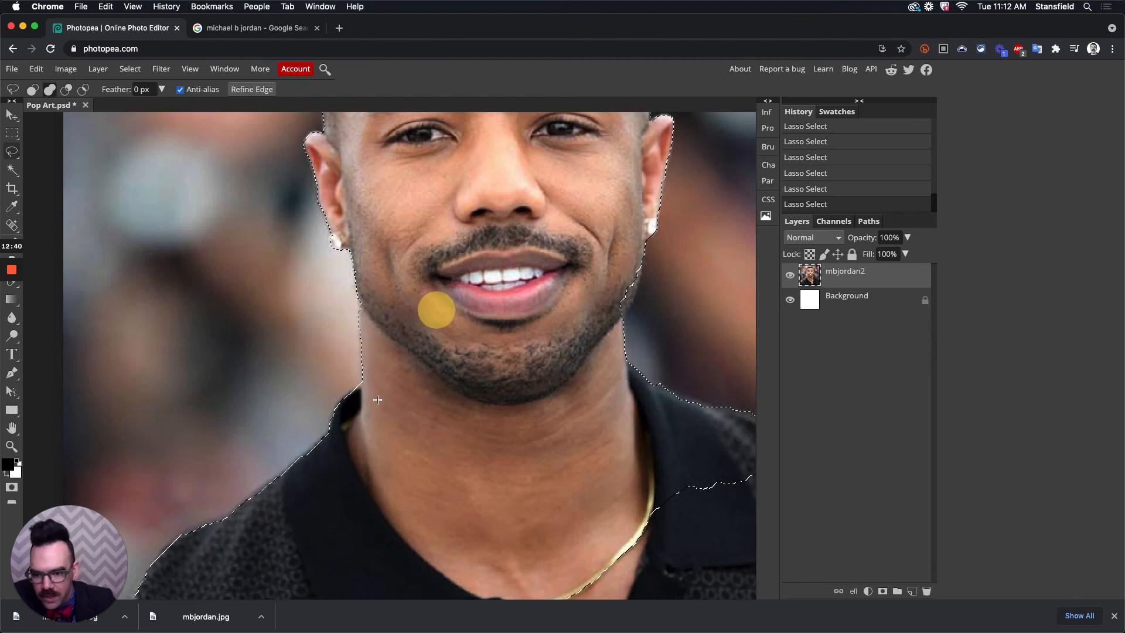
drag(377, 400, 409, 339)
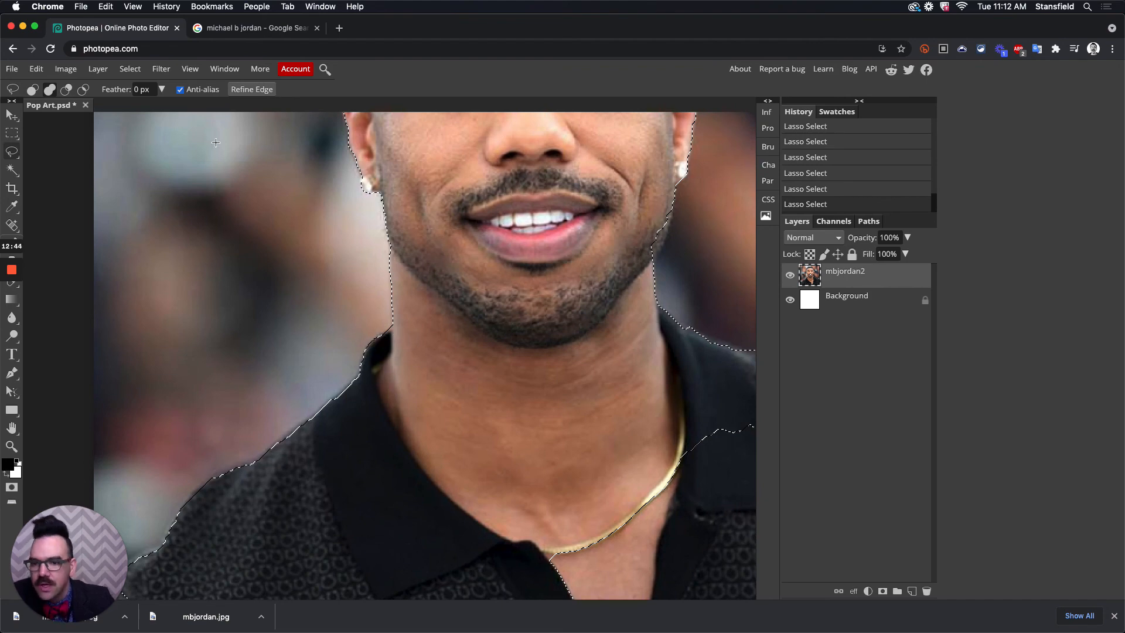
click(67, 89)
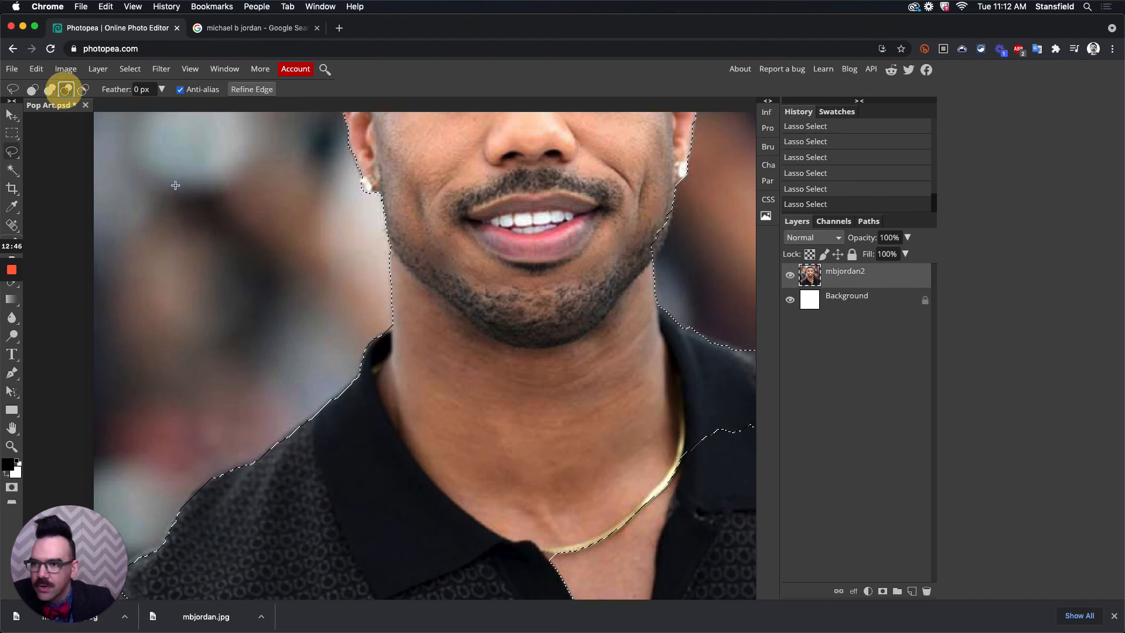
mouse_move(390, 311)
mouse_down()
mouse_move(391, 334)
mouse_move(349, 334)
mouse_move(308, 315)
mouse_up()
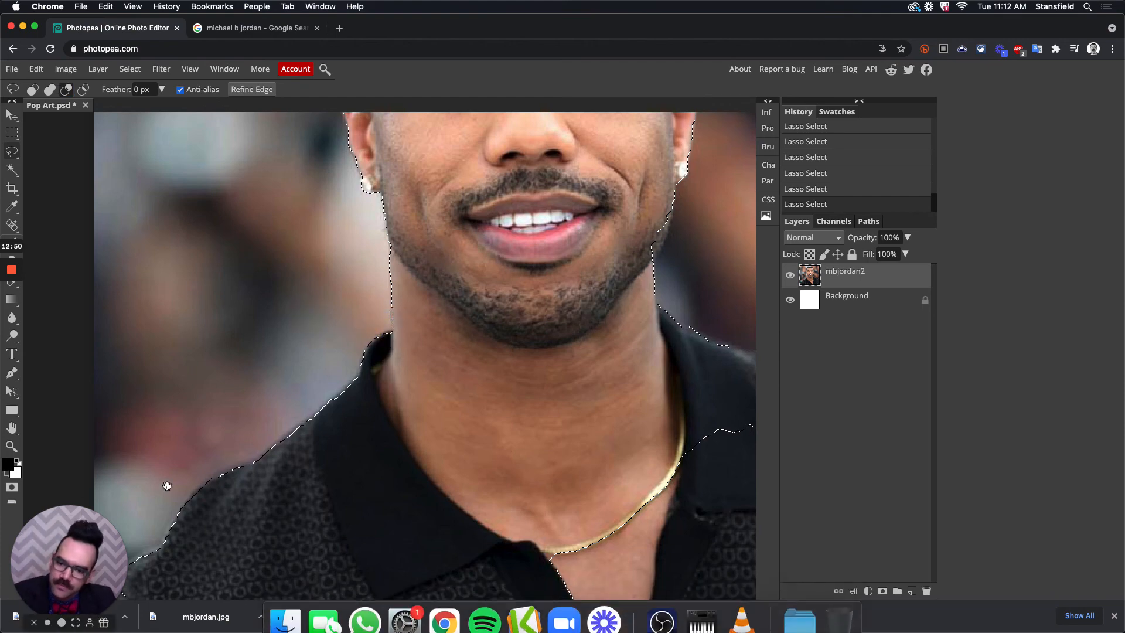
Add the missed left shoulder and lower shirt, including the button placket, down past the photo's bottom edge with the freehand Lasso
drag(272, 477, 447, 362)
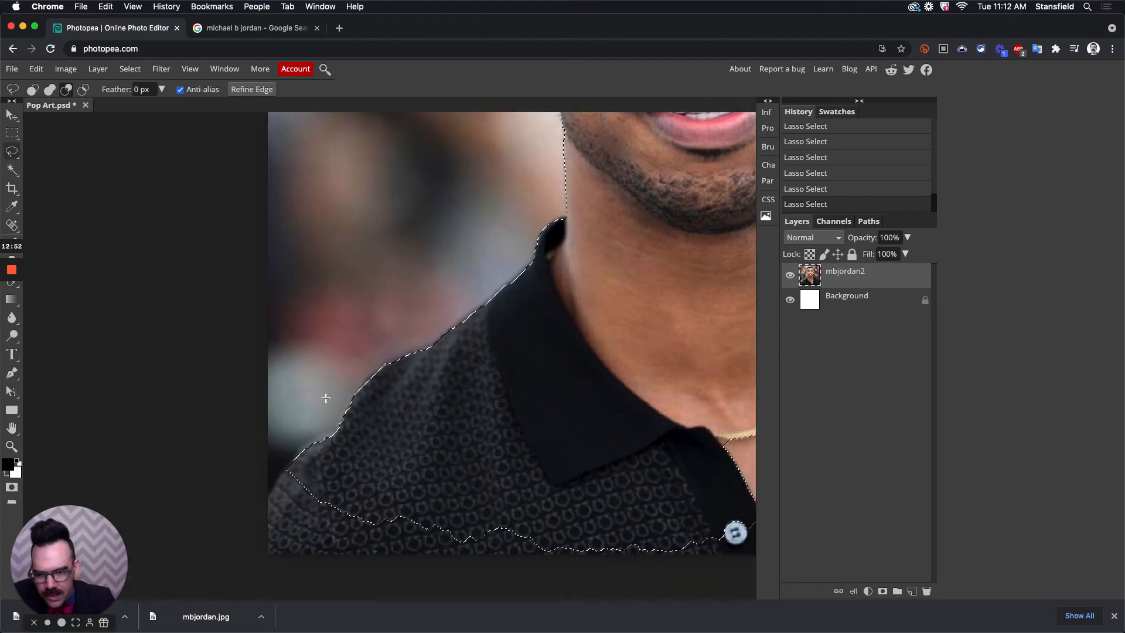
click(50, 89)
mouse_move(309, 463)
mouse_down()
mouse_move(276, 480)
mouse_move(363, 570)
mouse_move(603, 475)
mouse_up()
drag(547, 498, 354, 339)
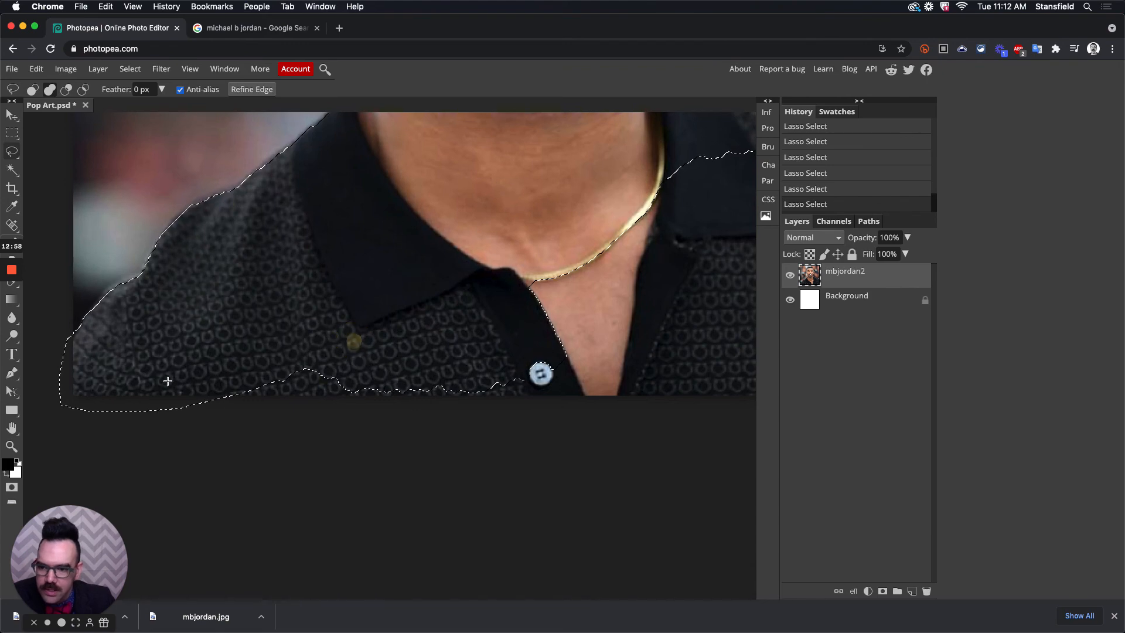
mouse_move(225, 336)
mouse_down()
mouse_move(238, 422)
mouse_move(495, 320)
mouse_up()
Add the open neckline, right collar, right chest and right shoulder out past the photo's edge to the selection with the freehand Lasso
drag(634, 324, 483, 317)
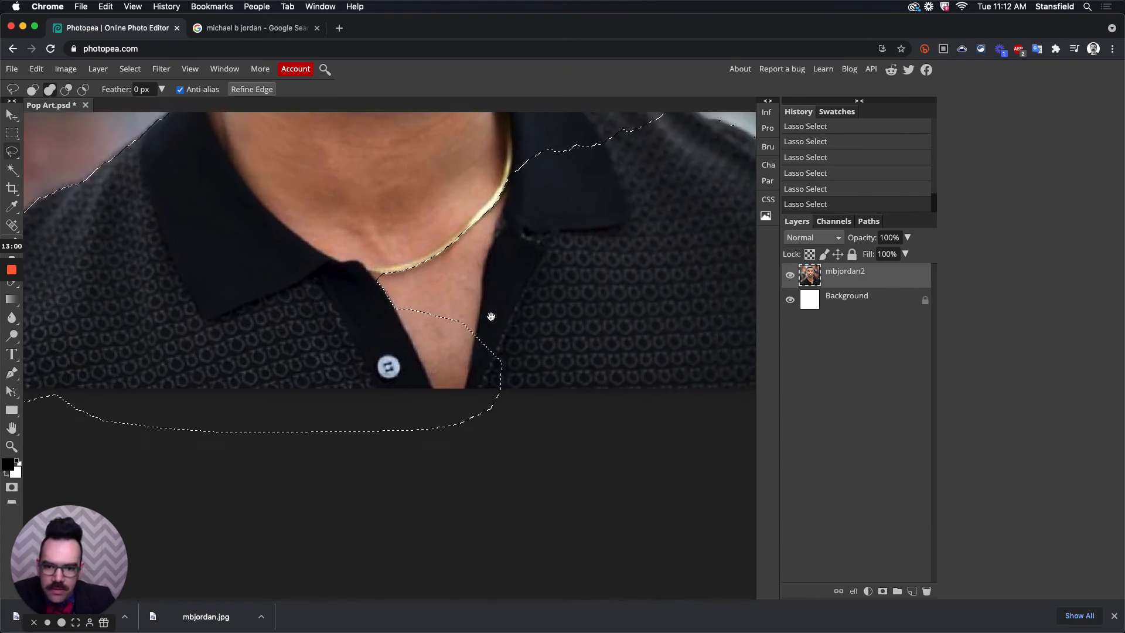
mouse_move(375, 236)
mouse_down()
mouse_move(328, 330)
mouse_move(362, 215)
mouse_move(341, 229)
mouse_up()
mouse_move(599, 311)
mouse_down()
mouse_move(356, 289)
mouse_move(316, 314)
mouse_up()
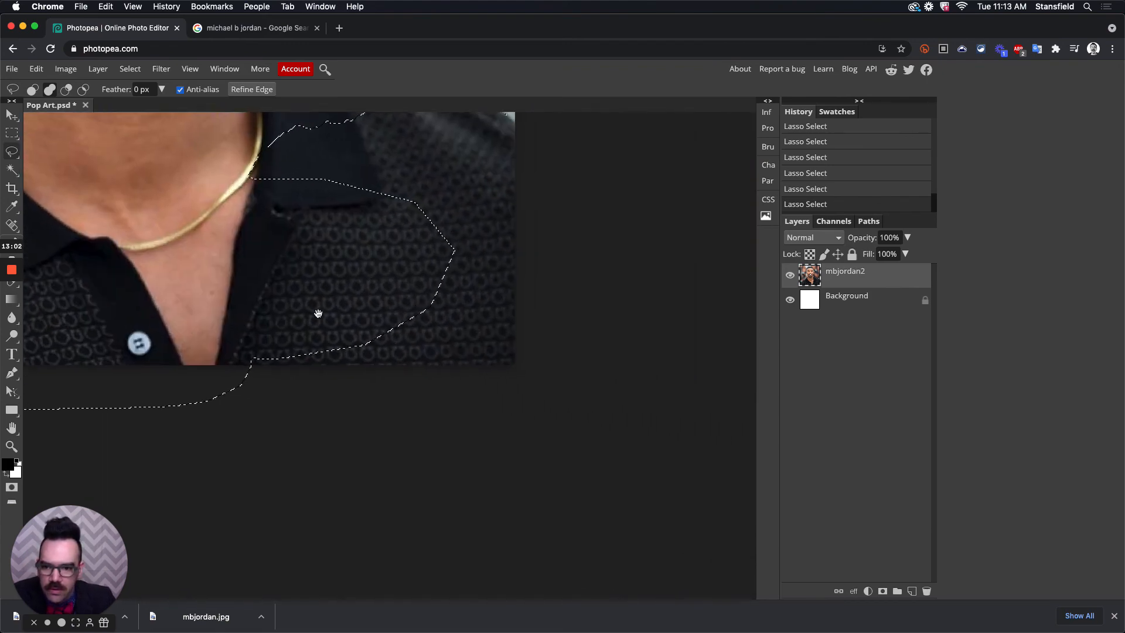
mouse_move(226, 327)
mouse_down()
mouse_move(216, 356)
mouse_move(398, 389)
mouse_move(599, 317)
mouse_move(279, 270)
mouse_up()
drag(410, 247, 422, 452)
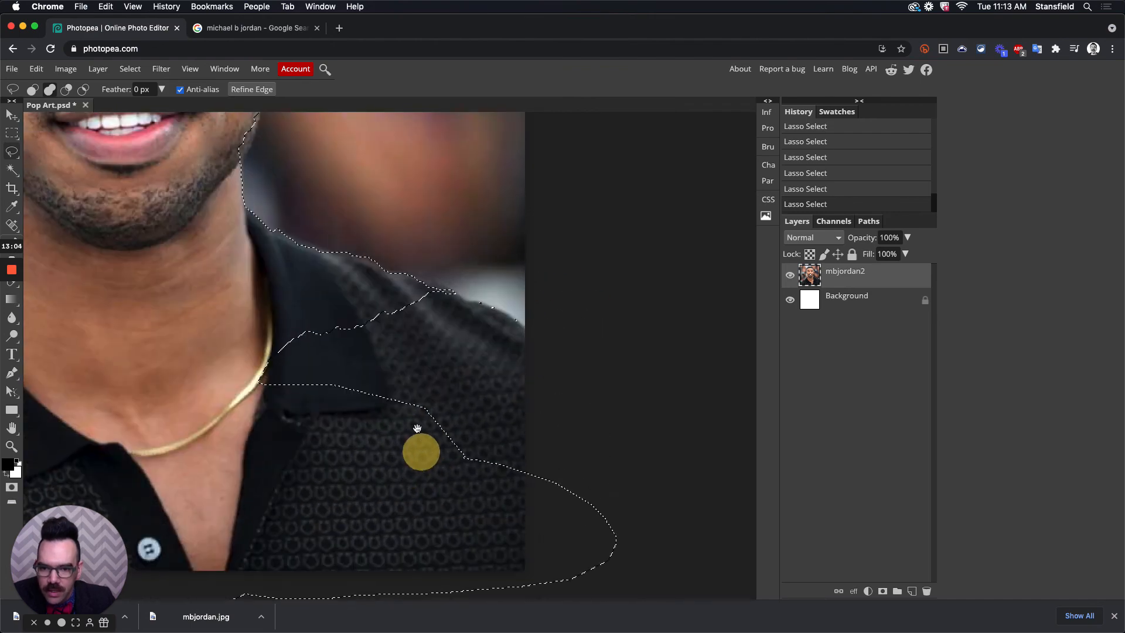
mouse_move(212, 341)
mouse_down()
mouse_move(183, 346)
mouse_move(260, 307)
mouse_up()
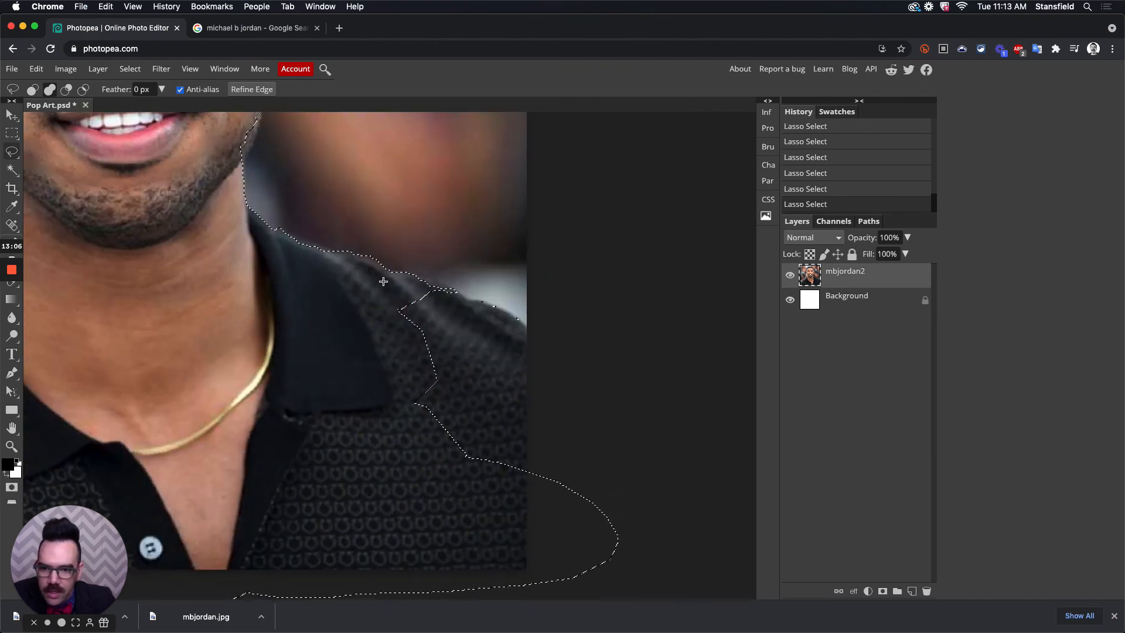
mouse_move(375, 274)
mouse_down()
mouse_move(435, 277)
mouse_move(567, 345)
mouse_move(578, 504)
mouse_move(267, 419)
mouse_up()
Subtract the bit of background above the right shoulder at the photo's edge from the selection with the freehand Lasso
drag(508, 372, 544, 445)
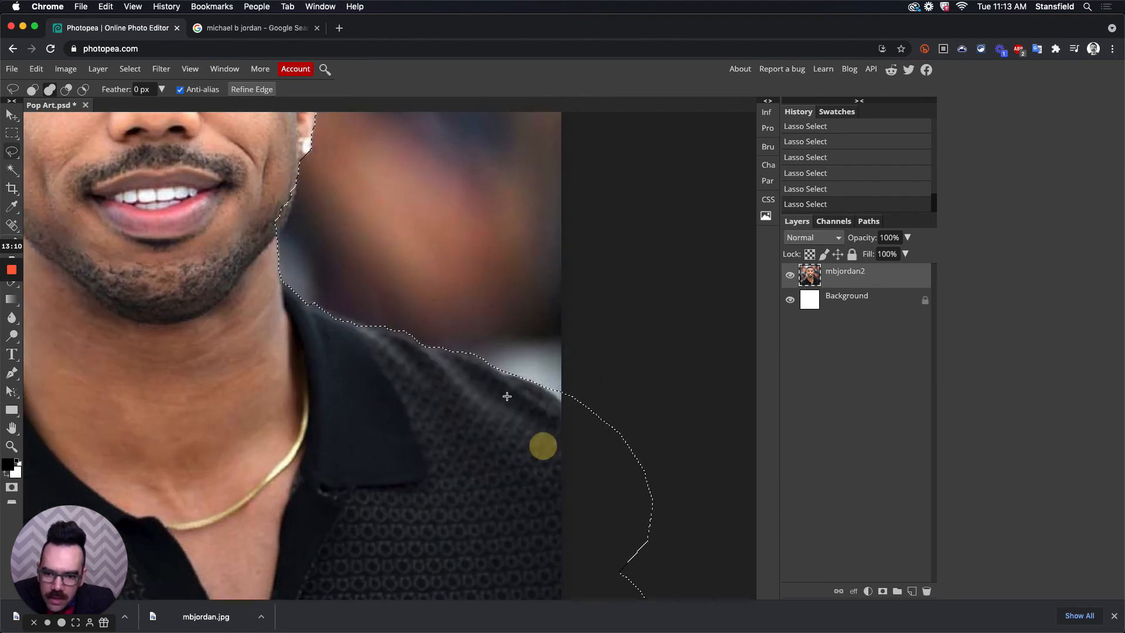
click(66, 89)
mouse_move(536, 372)
mouse_down()
mouse_move(576, 398)
mouse_move(563, 366)
mouse_move(543, 378)
mouse_move(558, 396)
mouse_move(593, 388)
mouse_move(580, 360)
mouse_up()
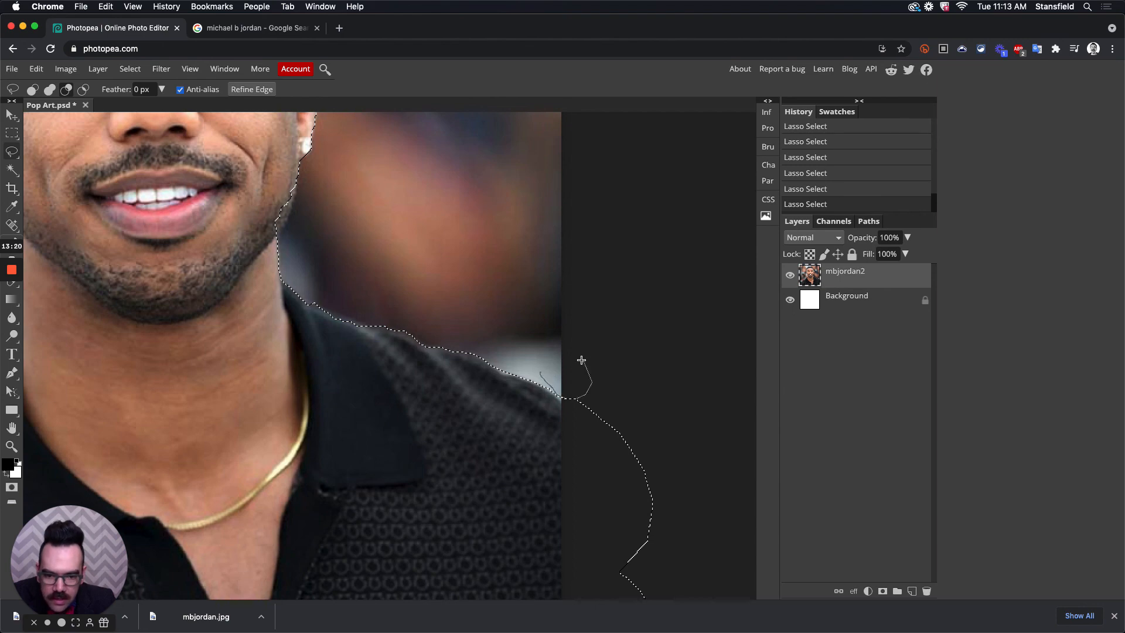
drag(581, 360, 581, 358)
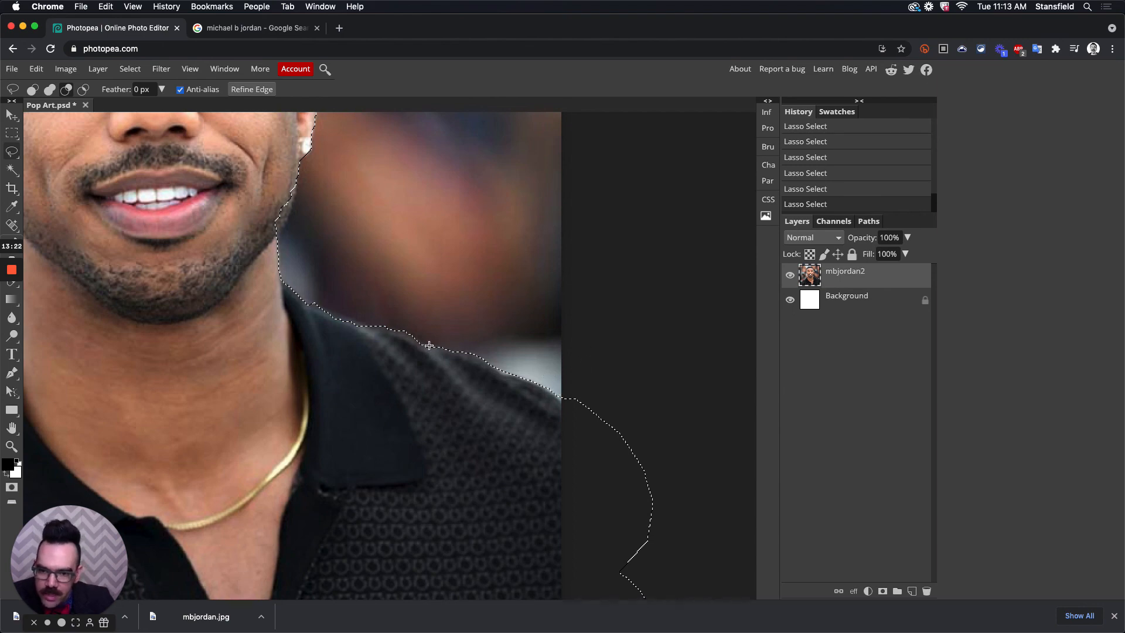
Add the missed right jaw edge to the selection, and subtract the background just below the right earring with the freehand Lasso
scroll(429, 345, up, 5)
click(50, 89)
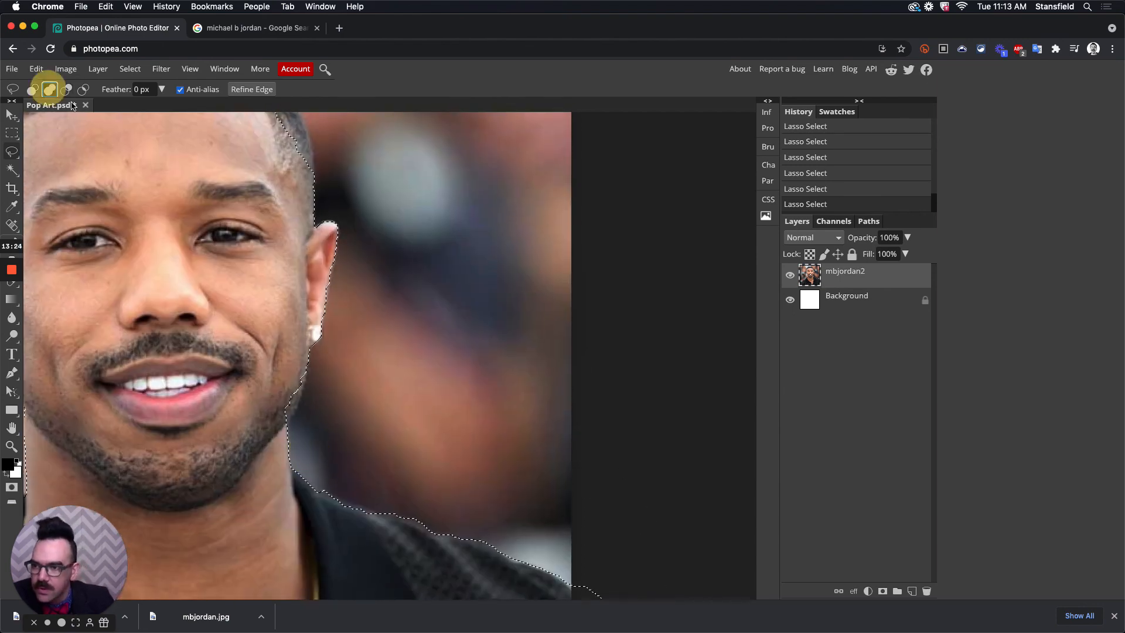
mouse_move(274, 425)
mouse_down()
mouse_move(311, 370)
mouse_move(246, 351)
mouse_move(233, 436)
mouse_up()
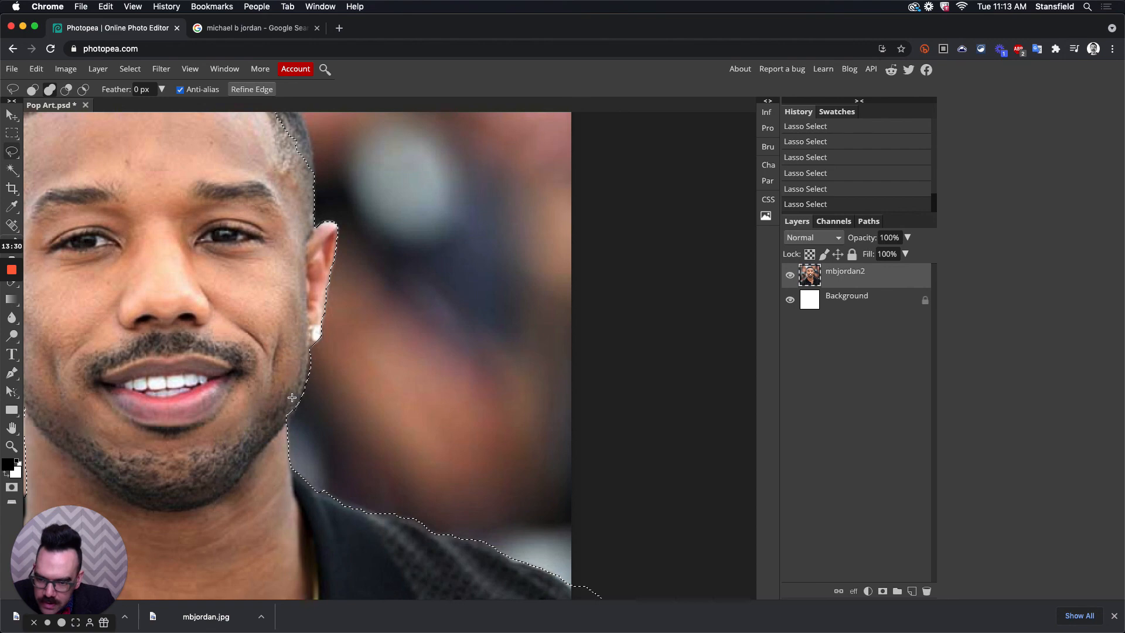
mouse_move(298, 389)
mouse_down()
mouse_move(278, 428)
mouse_move(277, 380)
mouse_up()
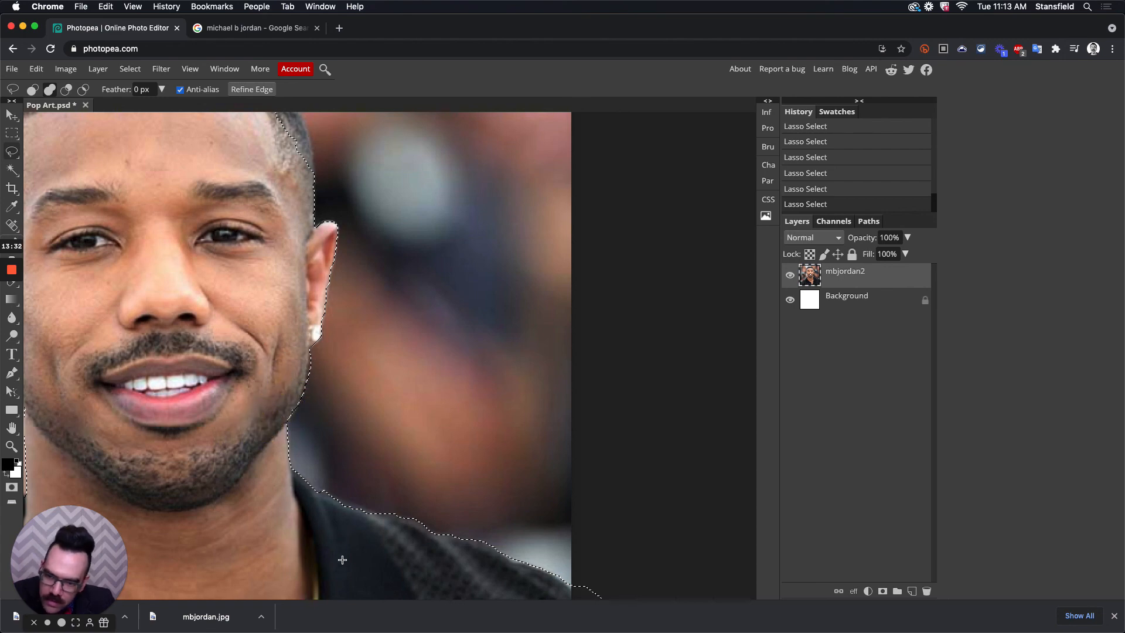
click(66, 89)
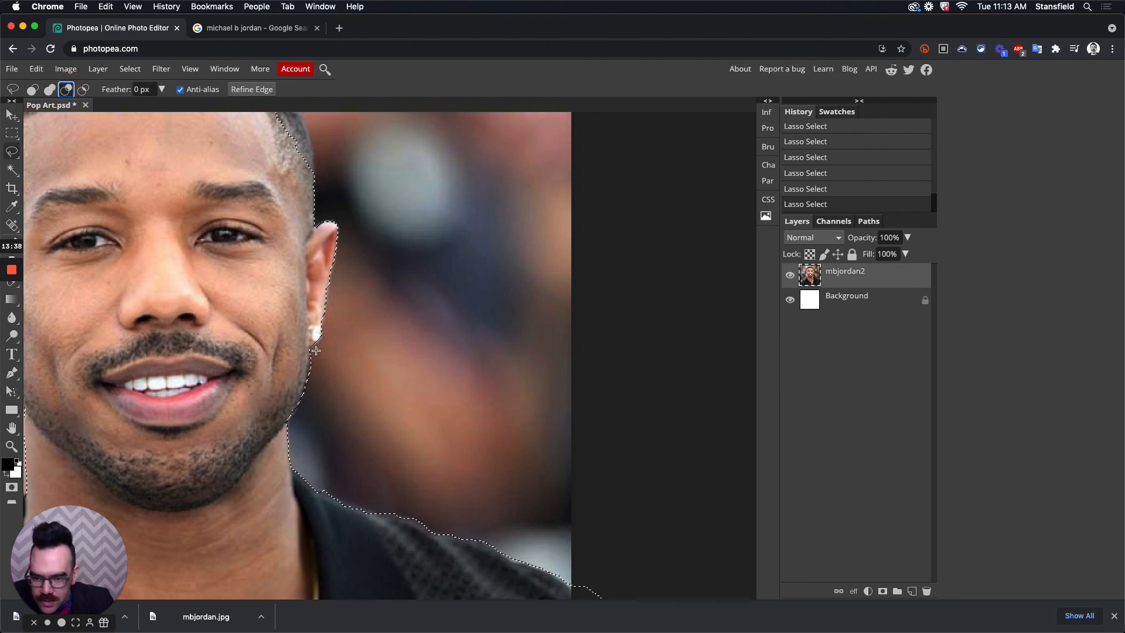
mouse_move(316, 350)
mouse_down()
mouse_move(308, 344)
mouse_move(304, 372)
mouse_move(365, 373)
mouse_move(358, 352)
mouse_up()
Add the missed top and right side of the hair with the freehand Lasso, and subtract the background sliver along its upper right edge
drag(369, 243, 407, 437)
click(51, 89)
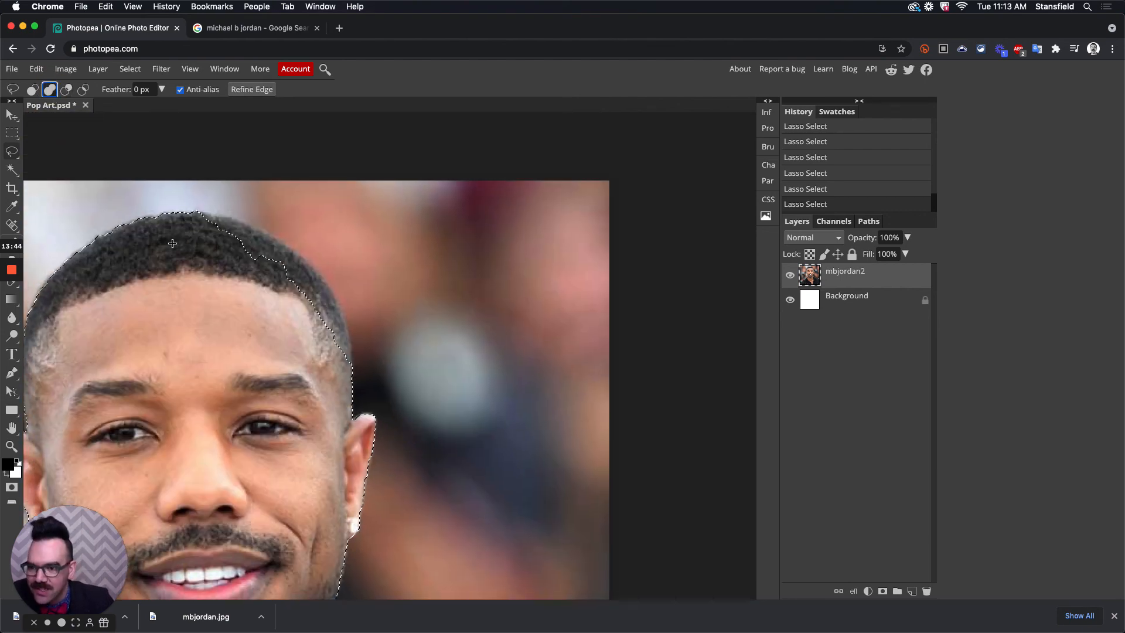
mouse_move(192, 213)
mouse_down()
mouse_move(304, 258)
mouse_move(191, 349)
mouse_move(189, 295)
mouse_up()
drag(318, 329, 267, 307)
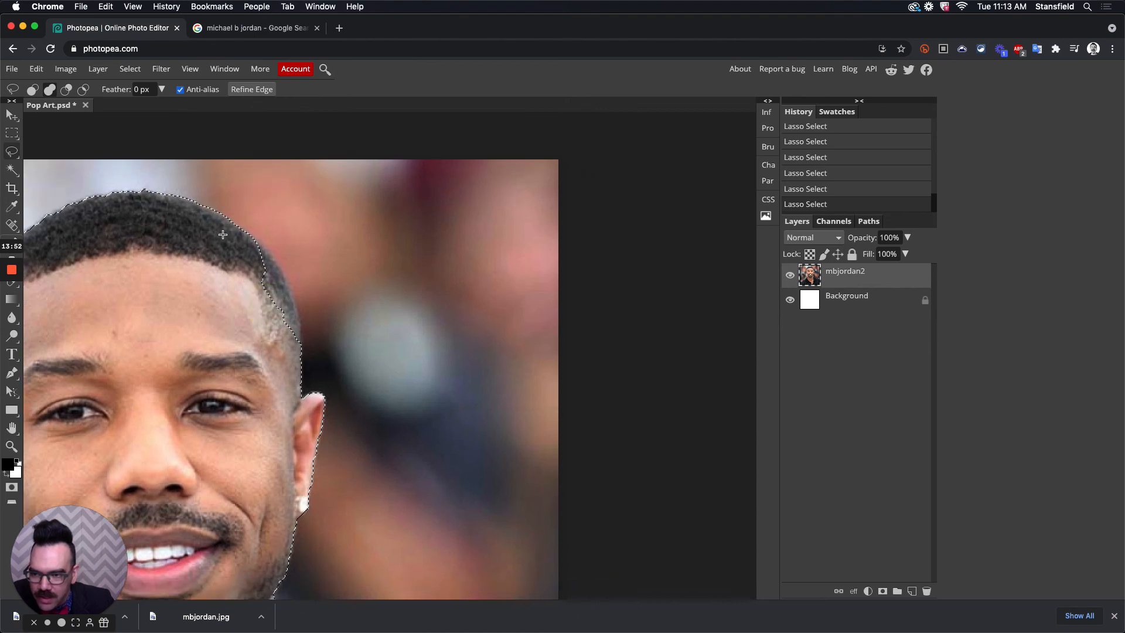
scroll(234, 205, left, 5)
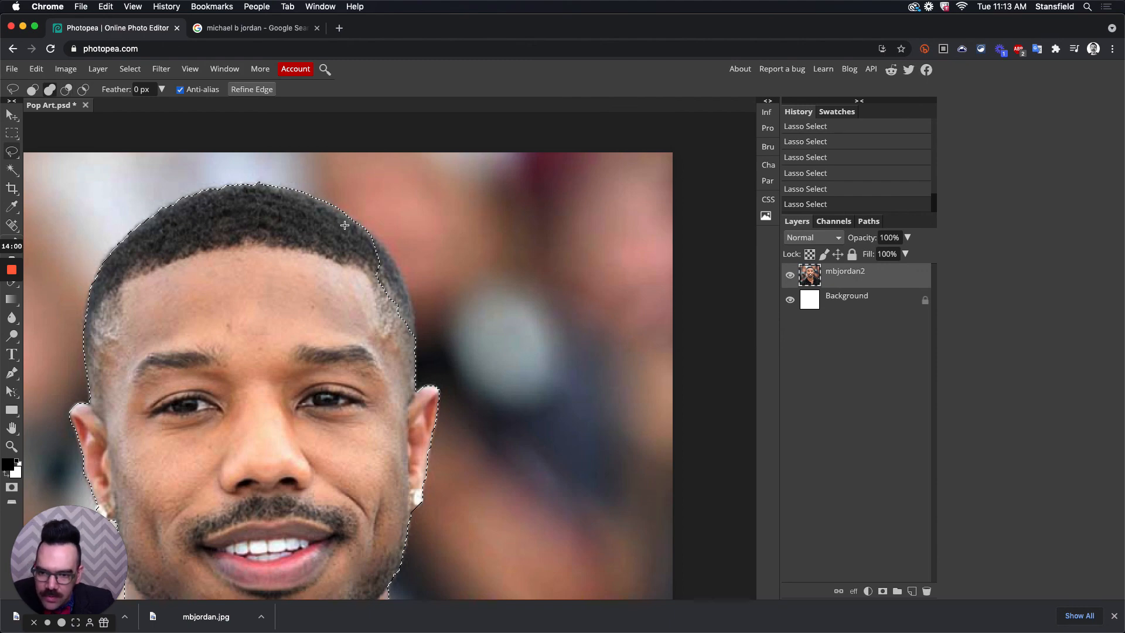
mouse_move(348, 226)
mouse_down()
mouse_move(406, 282)
mouse_move(414, 342)
mouse_move(332, 250)
mouse_move(371, 305)
mouse_up()
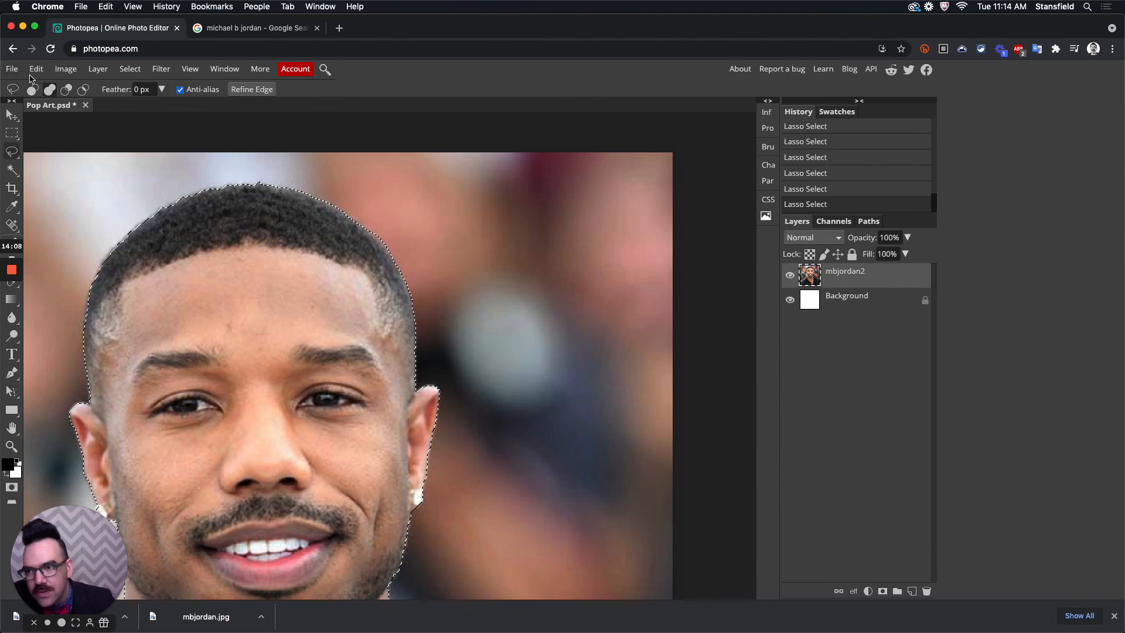
click(66, 90)
mouse_move(362, 212)
mouse_down()
mouse_move(382, 240)
mouse_move(424, 216)
mouse_move(380, 215)
mouse_up()
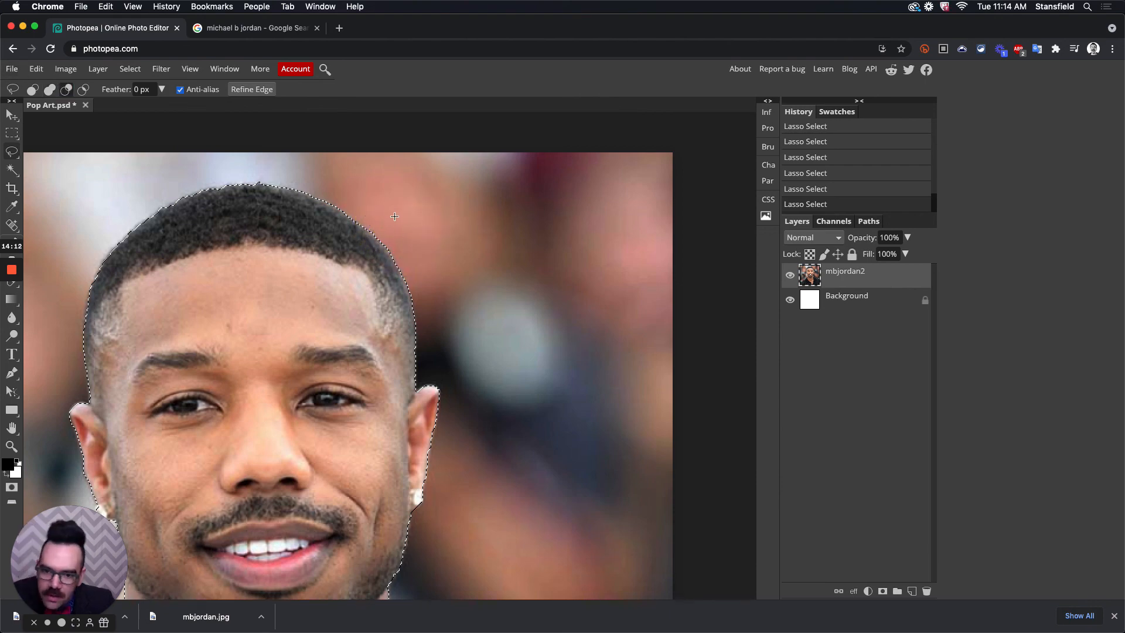
Smooth the selection's edges with the Smooth modifier and check the outline around the whole figure
drag(274, 385, 480, 370)
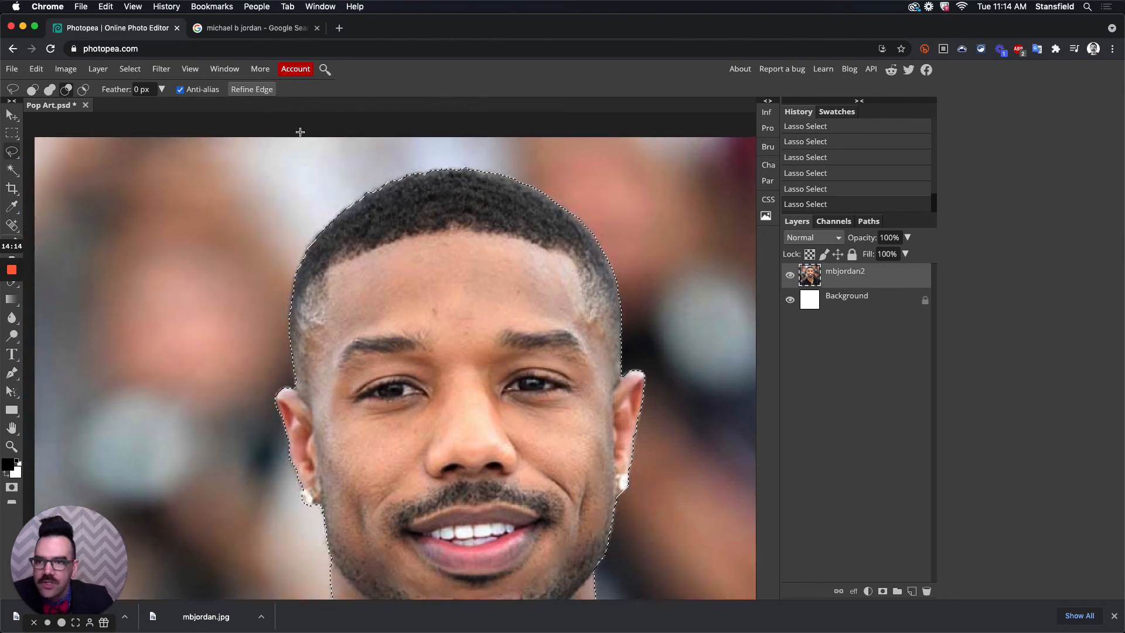
mouse_move(127, 73)
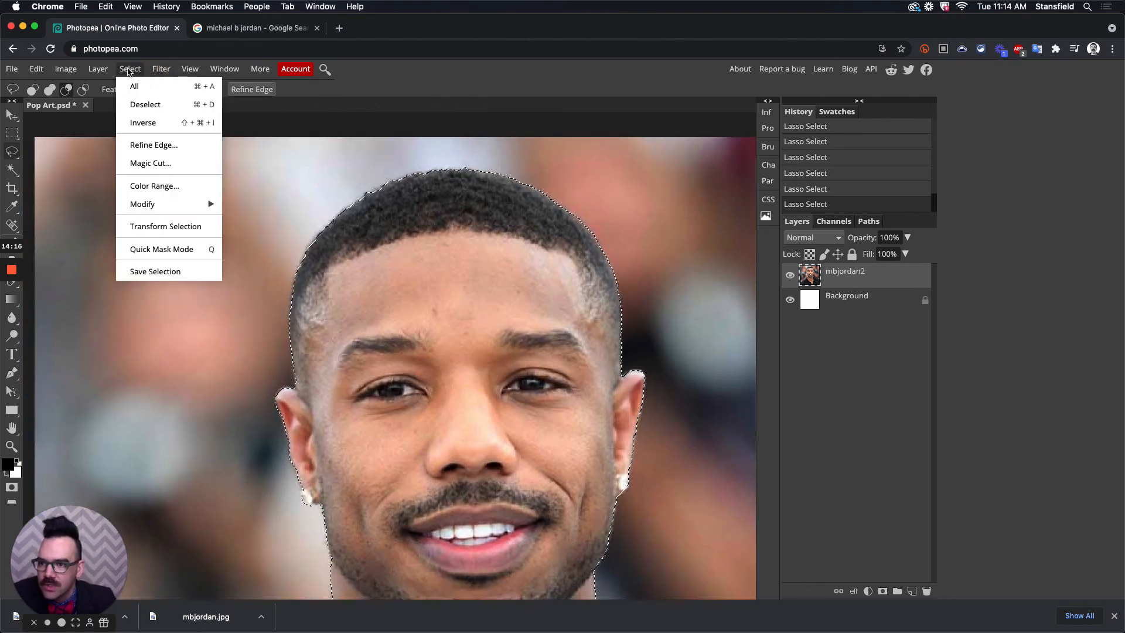
mouse_move(177, 202)
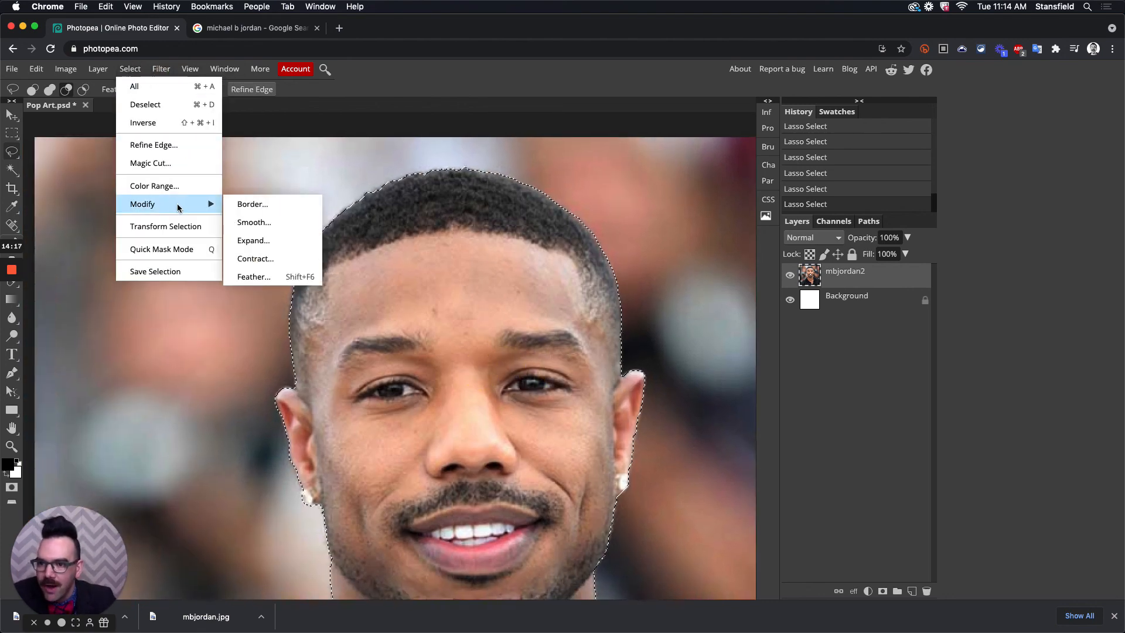
click(298, 226)
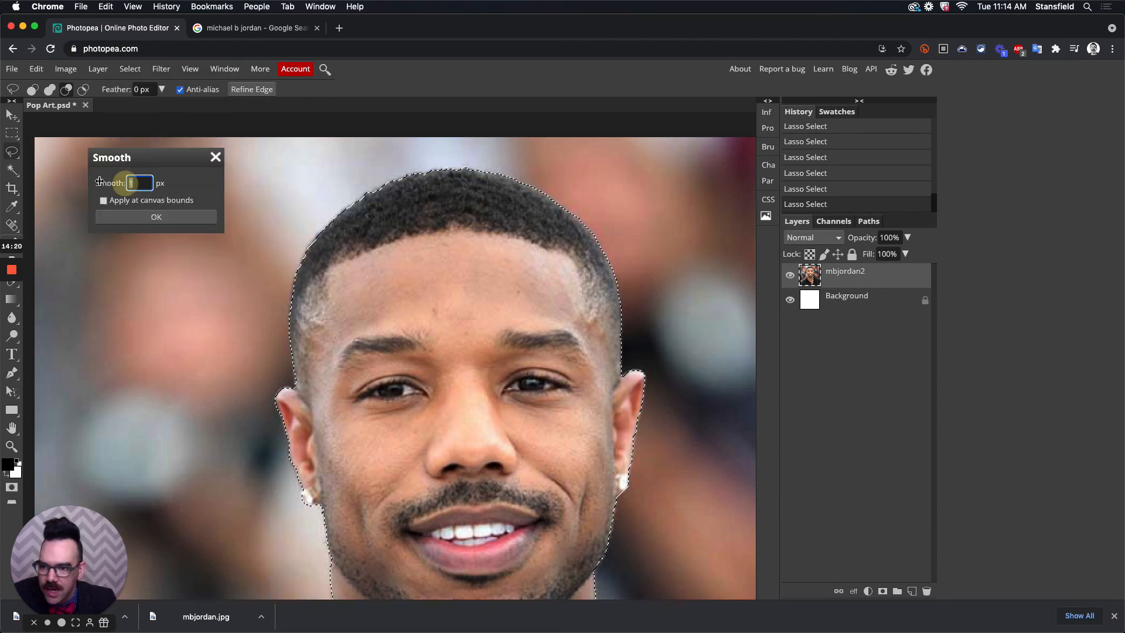
click(176, 216)
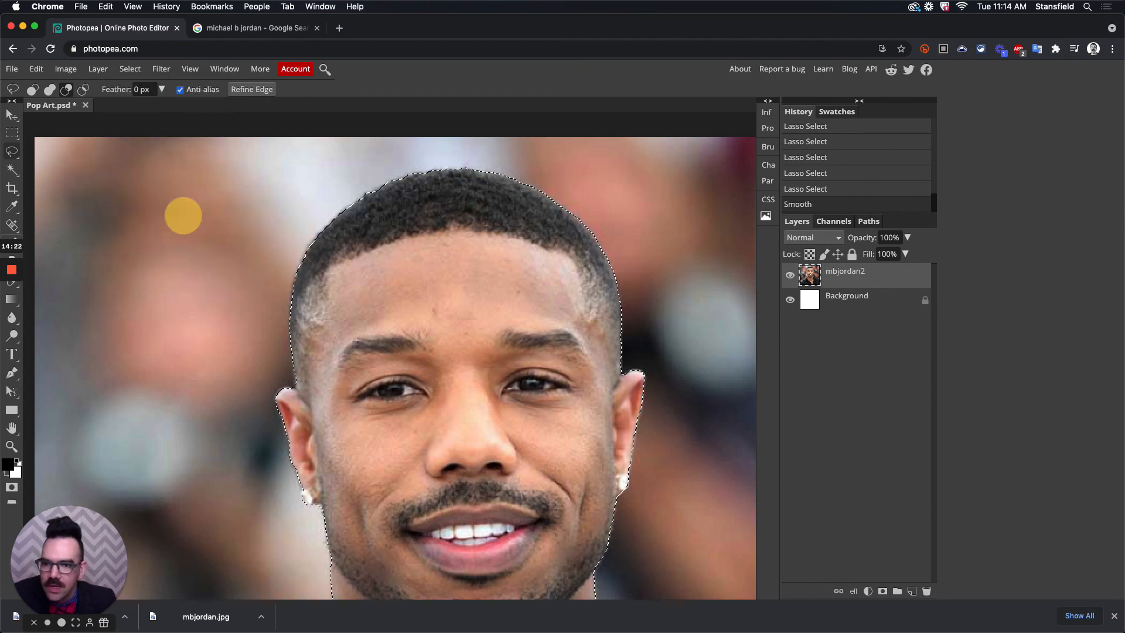
scroll(452, 326, down, 3)
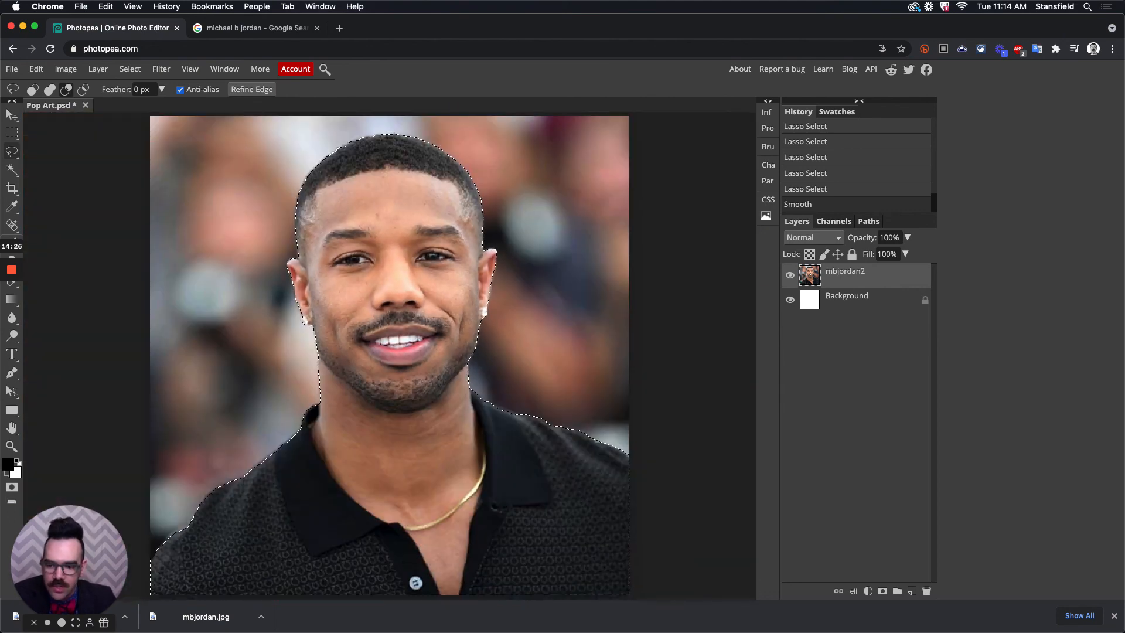
drag(486, 469, 487, 440)
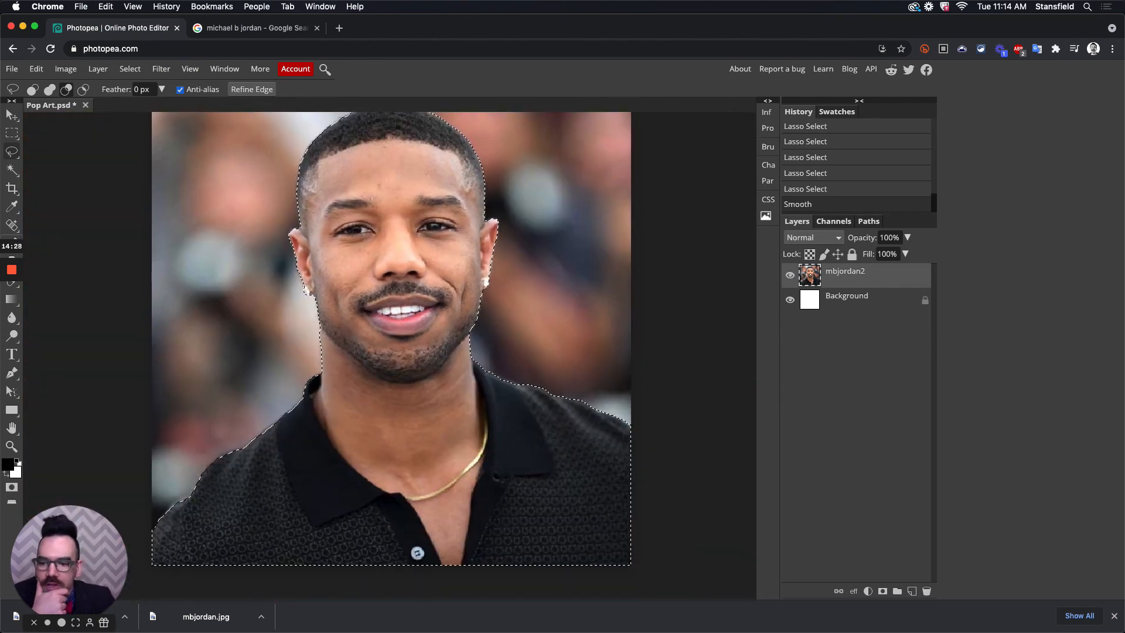